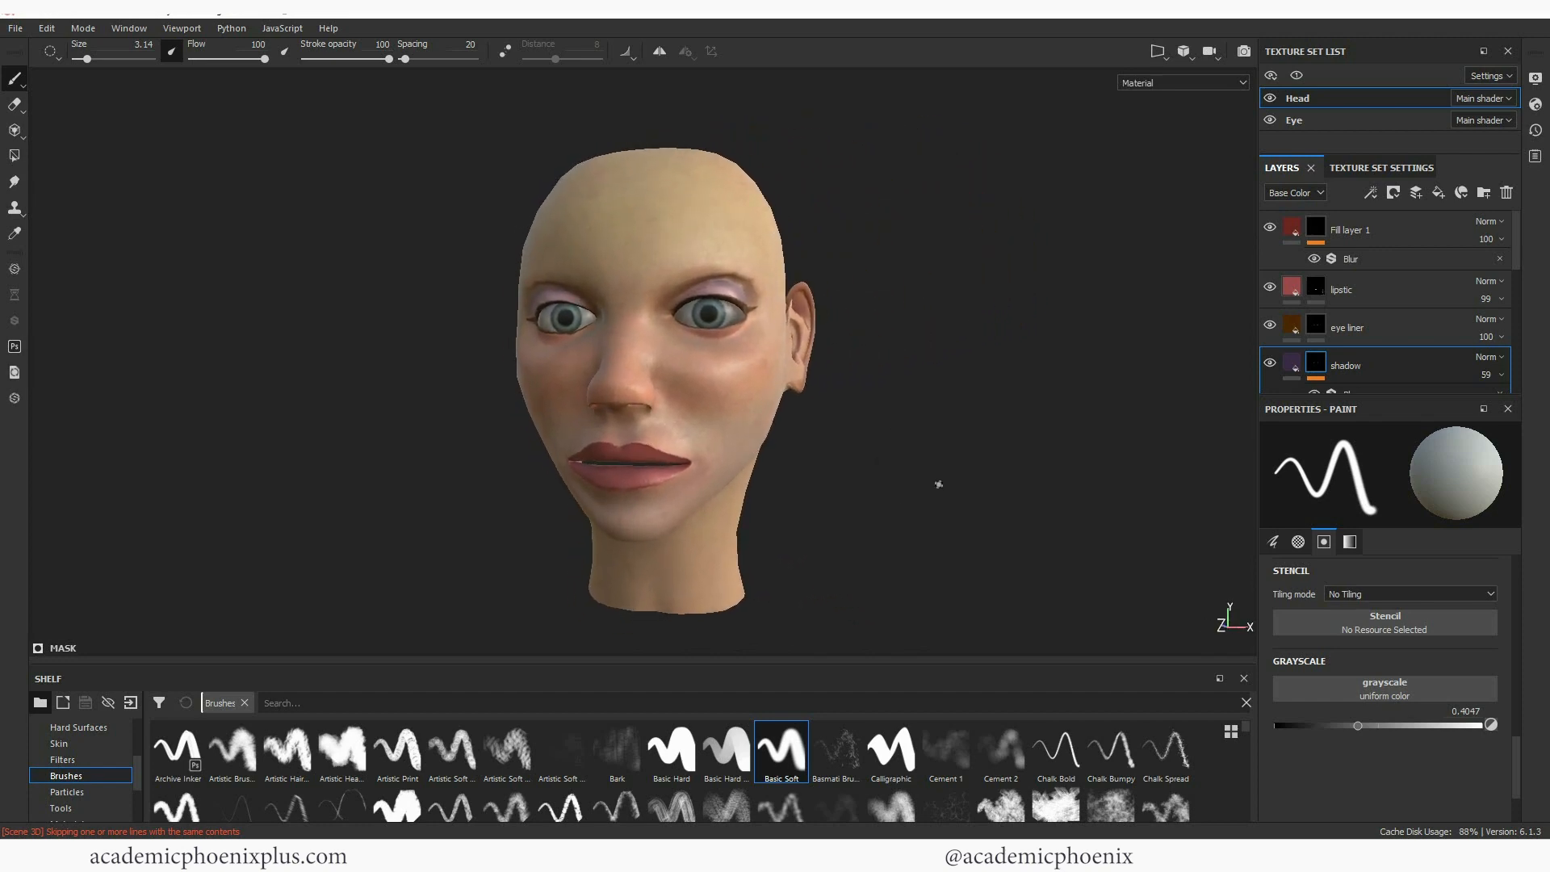
# Open the texture export settings and choose png as the file type
pyautogui.click(16, 27)
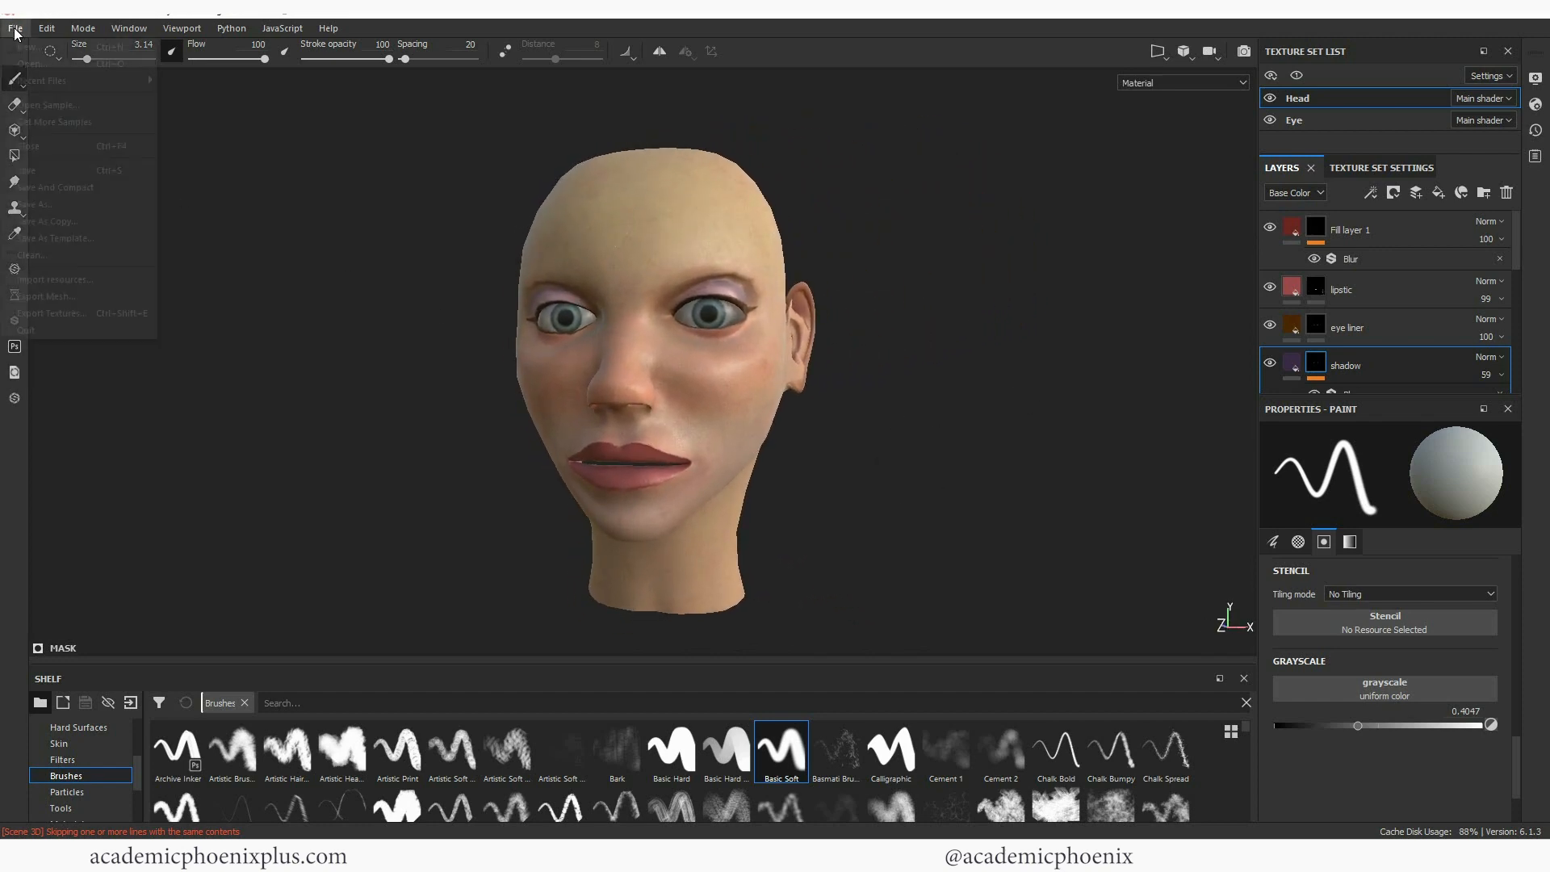
pyautogui.click(86, 313)
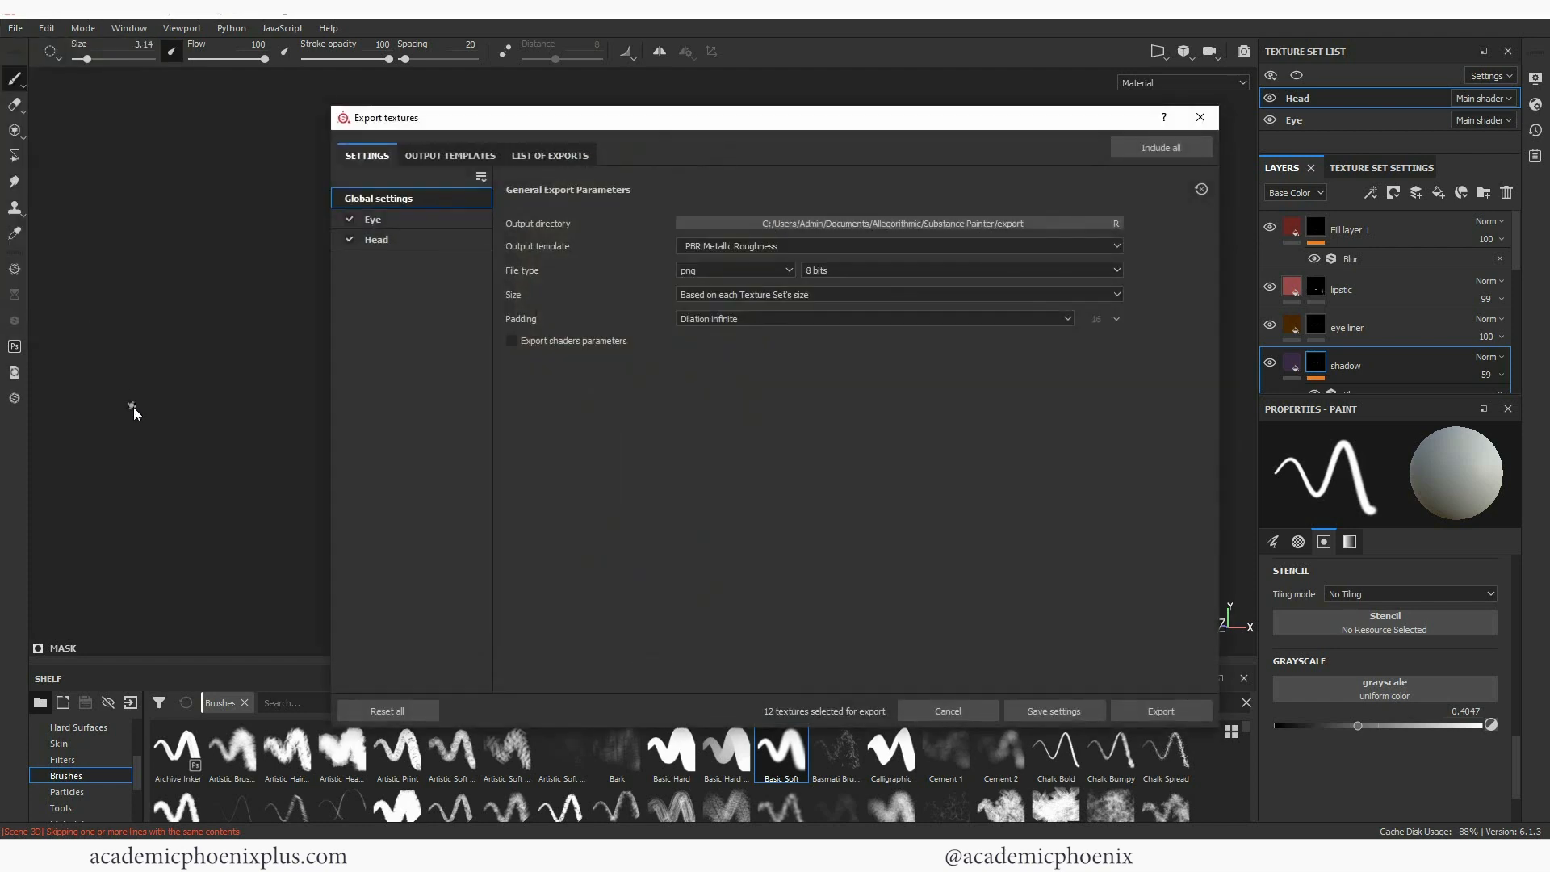
pyautogui.click(739, 269)
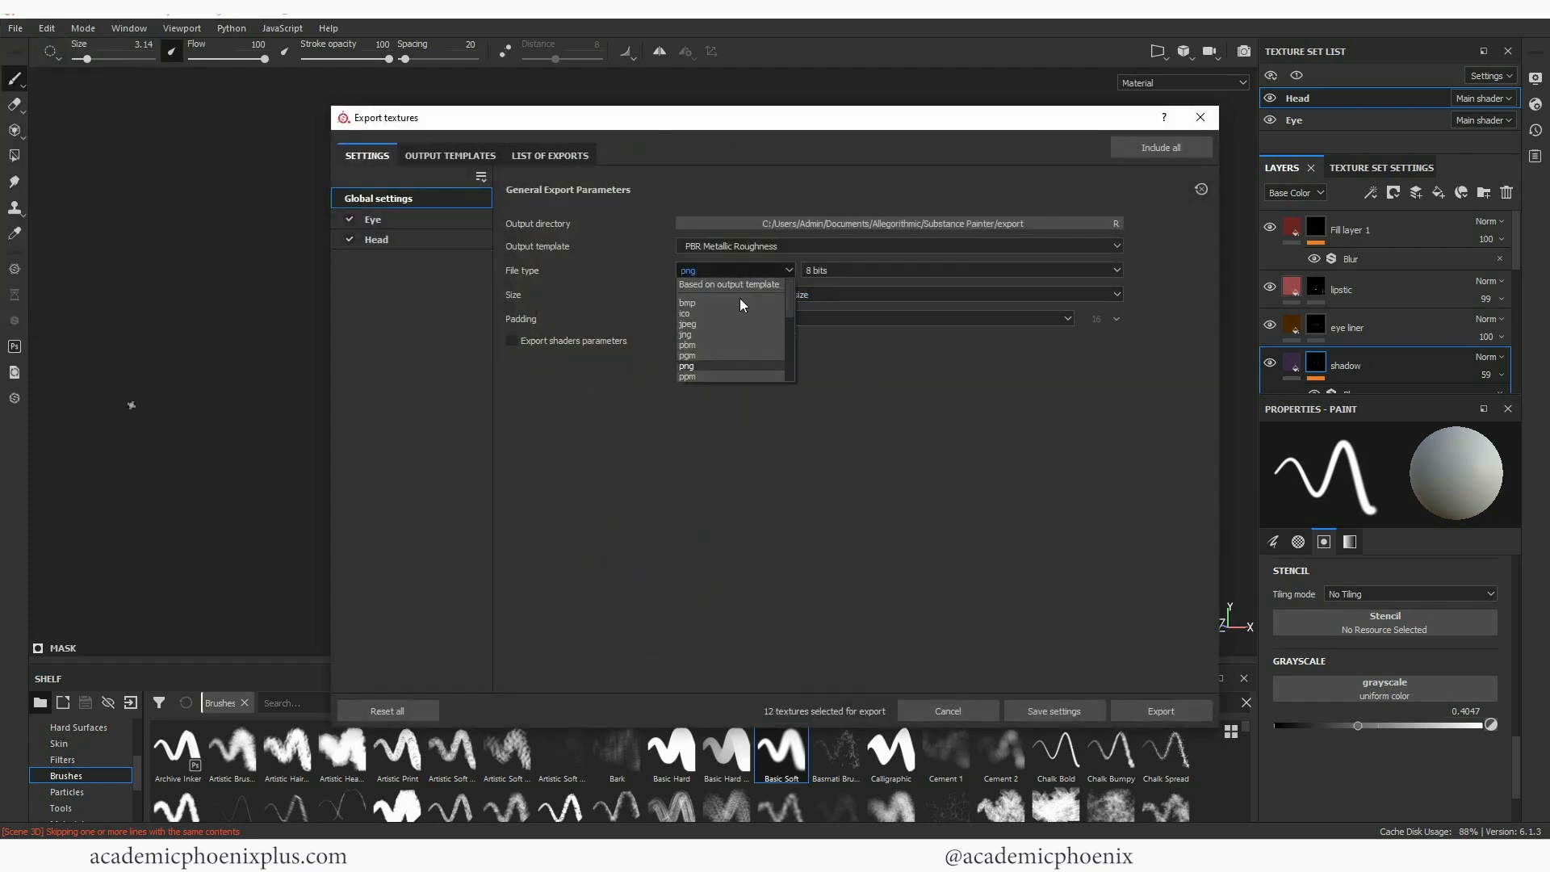
pyautogui.click(704, 366)
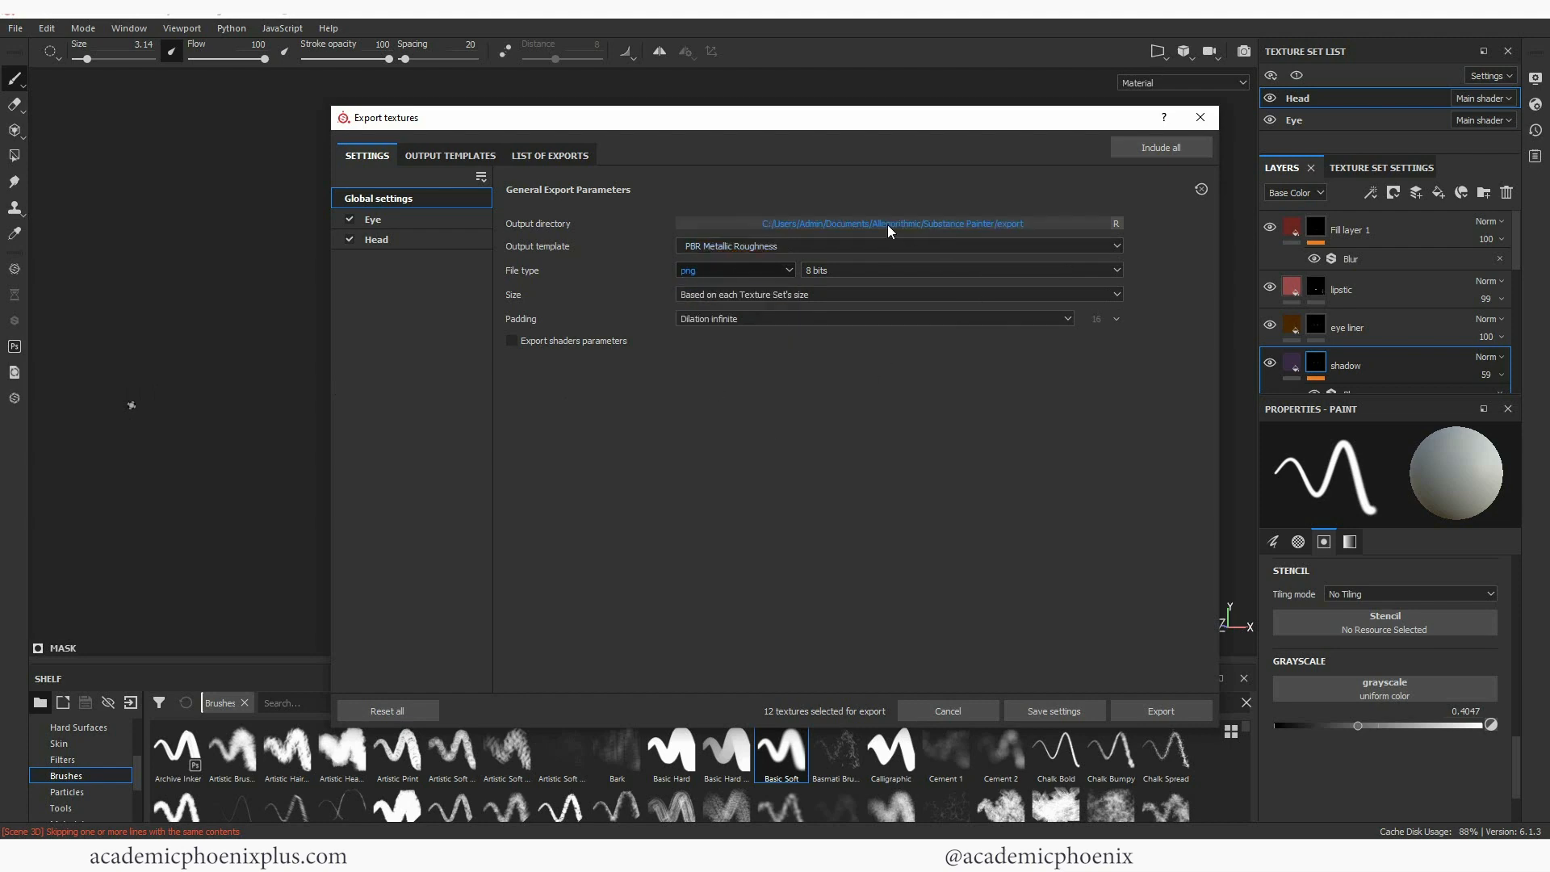
# Set the output directory to a new folder named substance inside 3DModel_FemaleCharacter's sourceimages folder on drive E
pyautogui.click(942, 223)
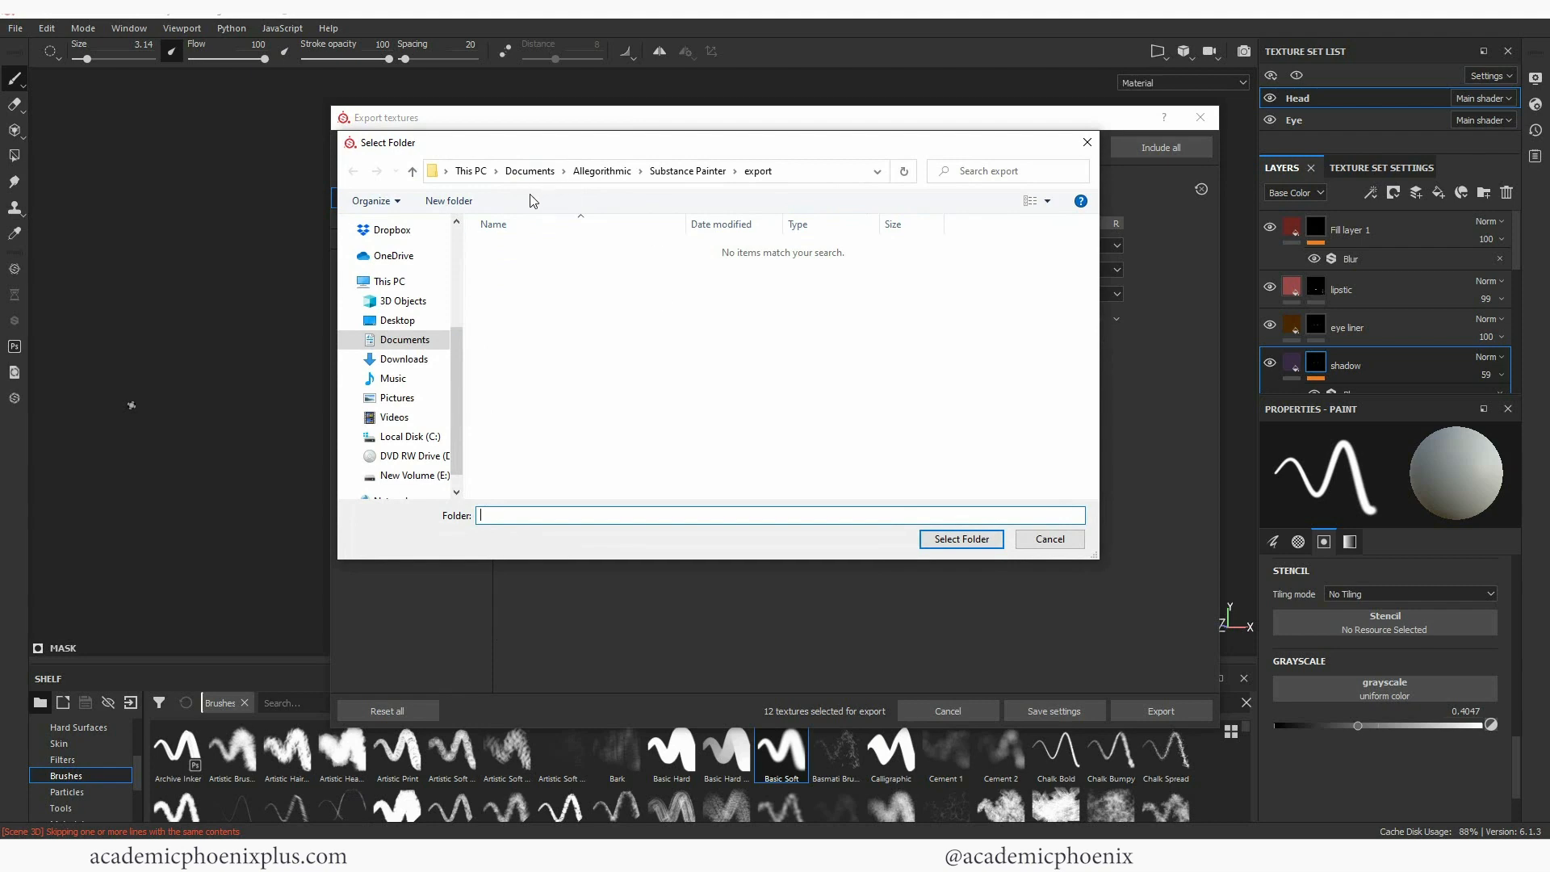
pyautogui.scroll(1, 466, 323)
pyautogui.moveTo(463, 316); pyautogui.dragTo(465, 240)
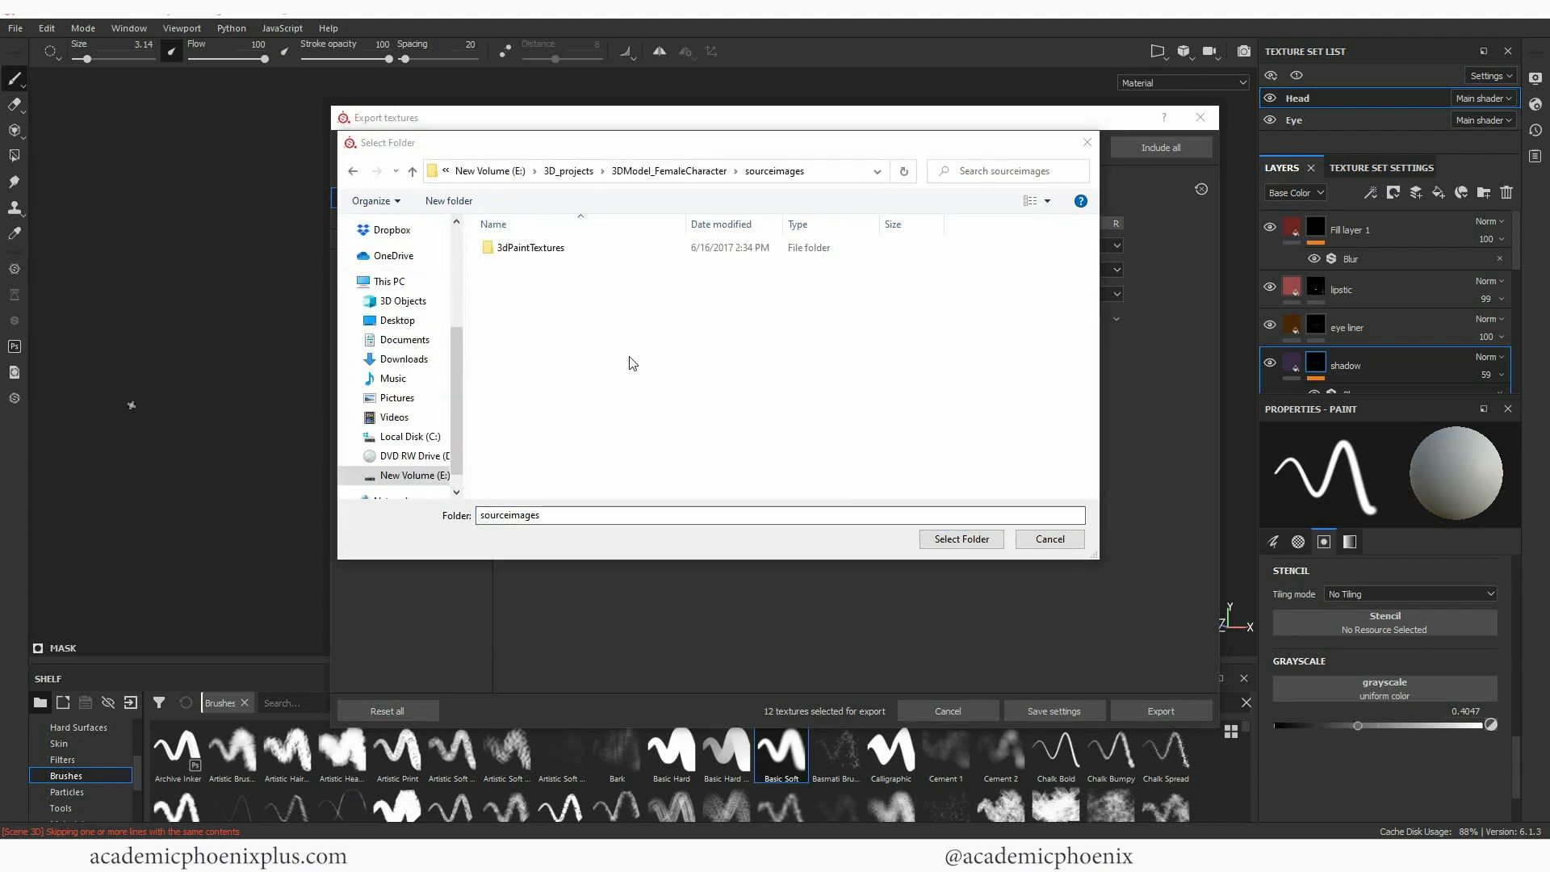
pyautogui.click(465, 207)
pyautogui.click(449, 201)
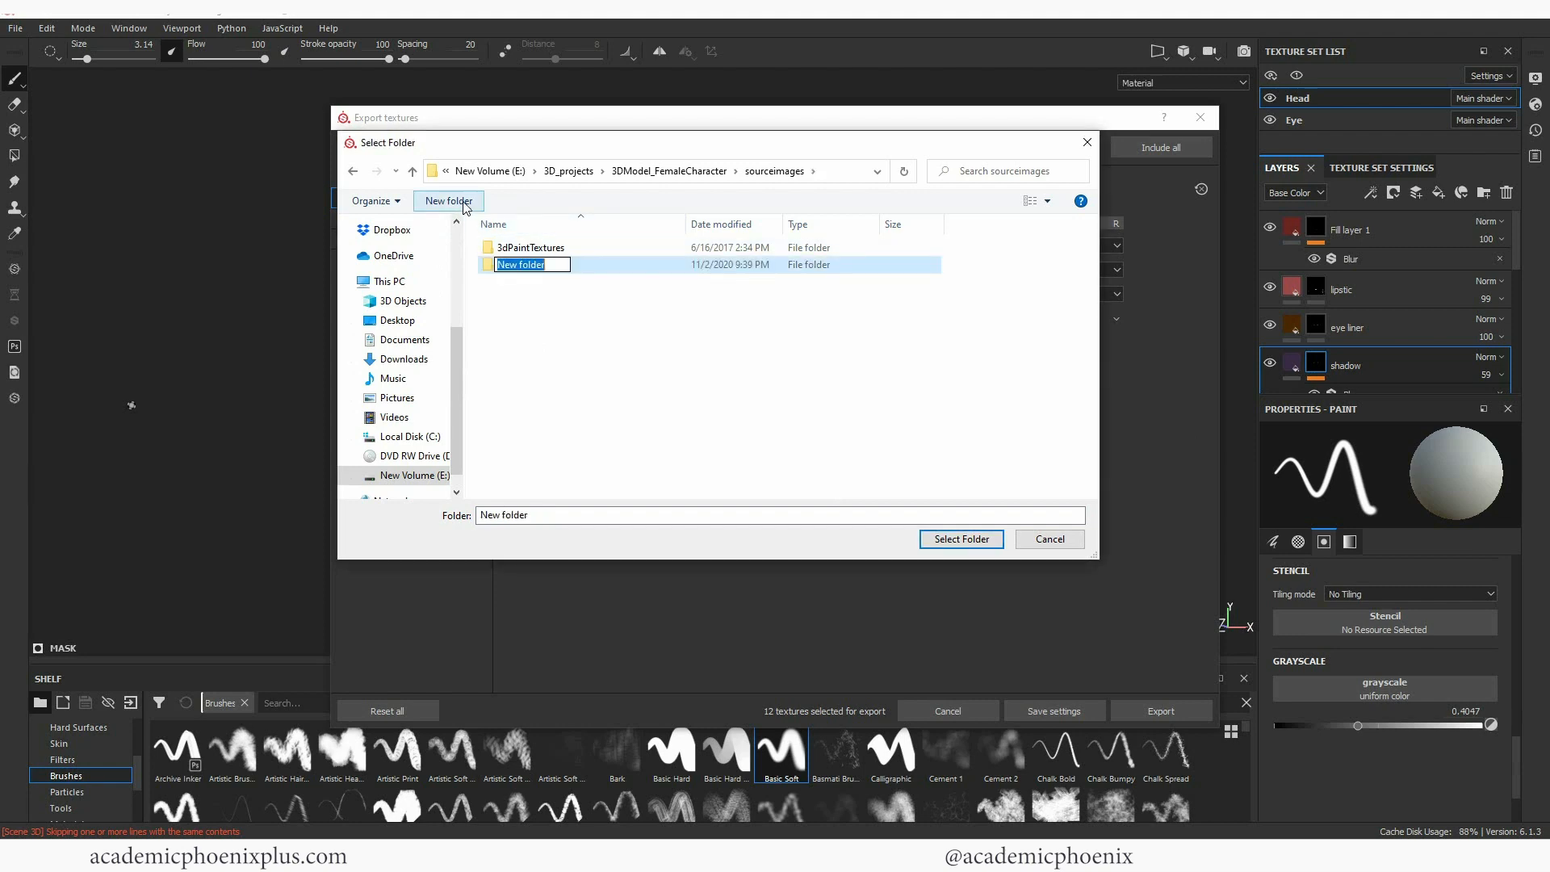
pyautogui.write('substance')
pyautogui.press('Return')
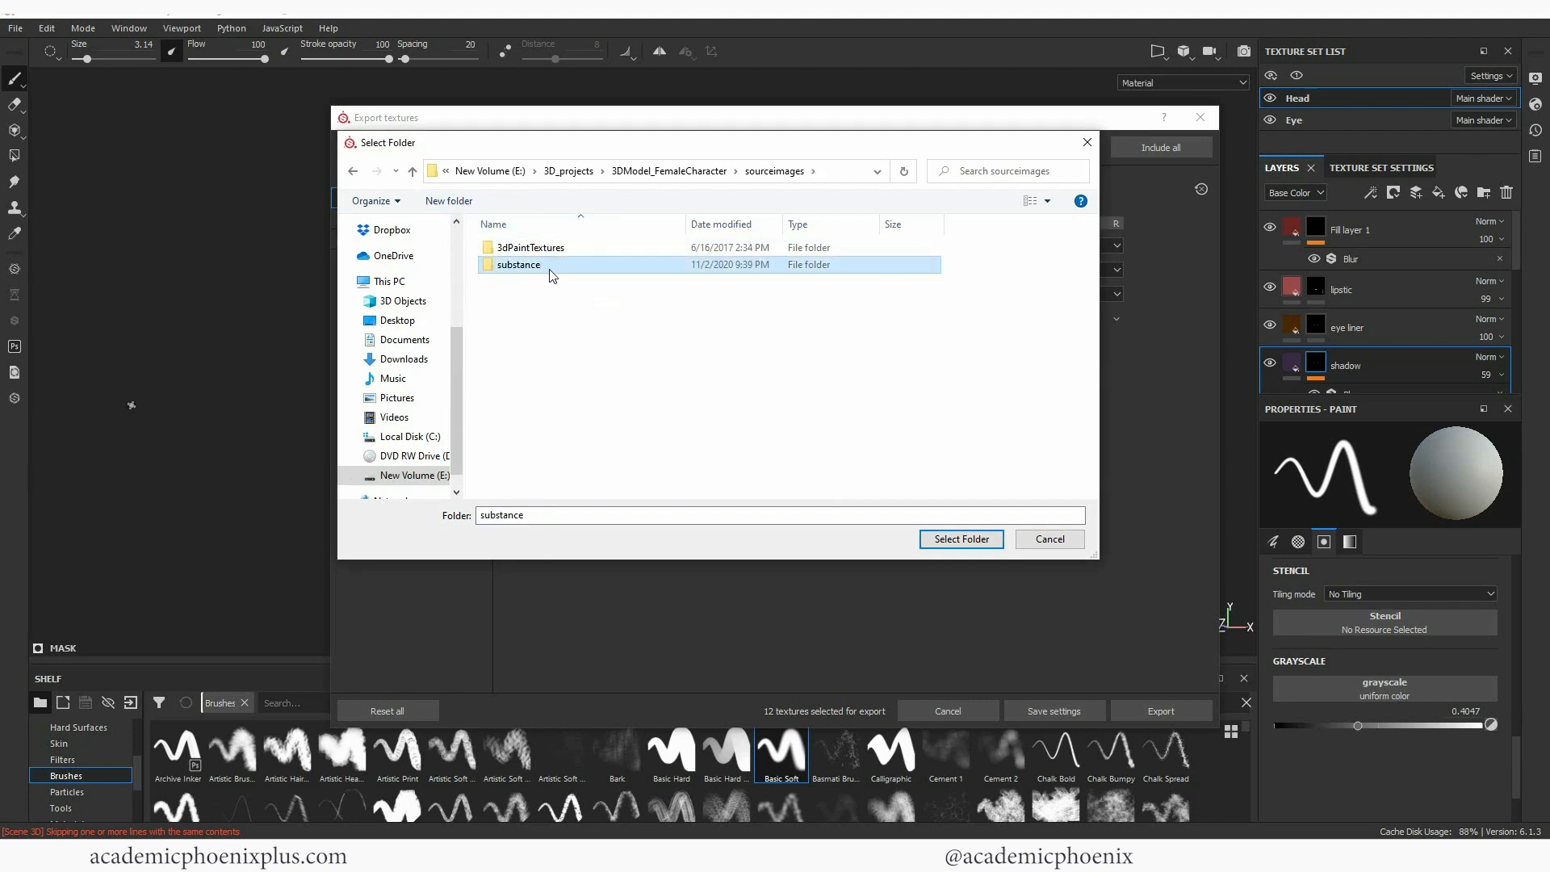
pyautogui.doubleClick(588, 266)
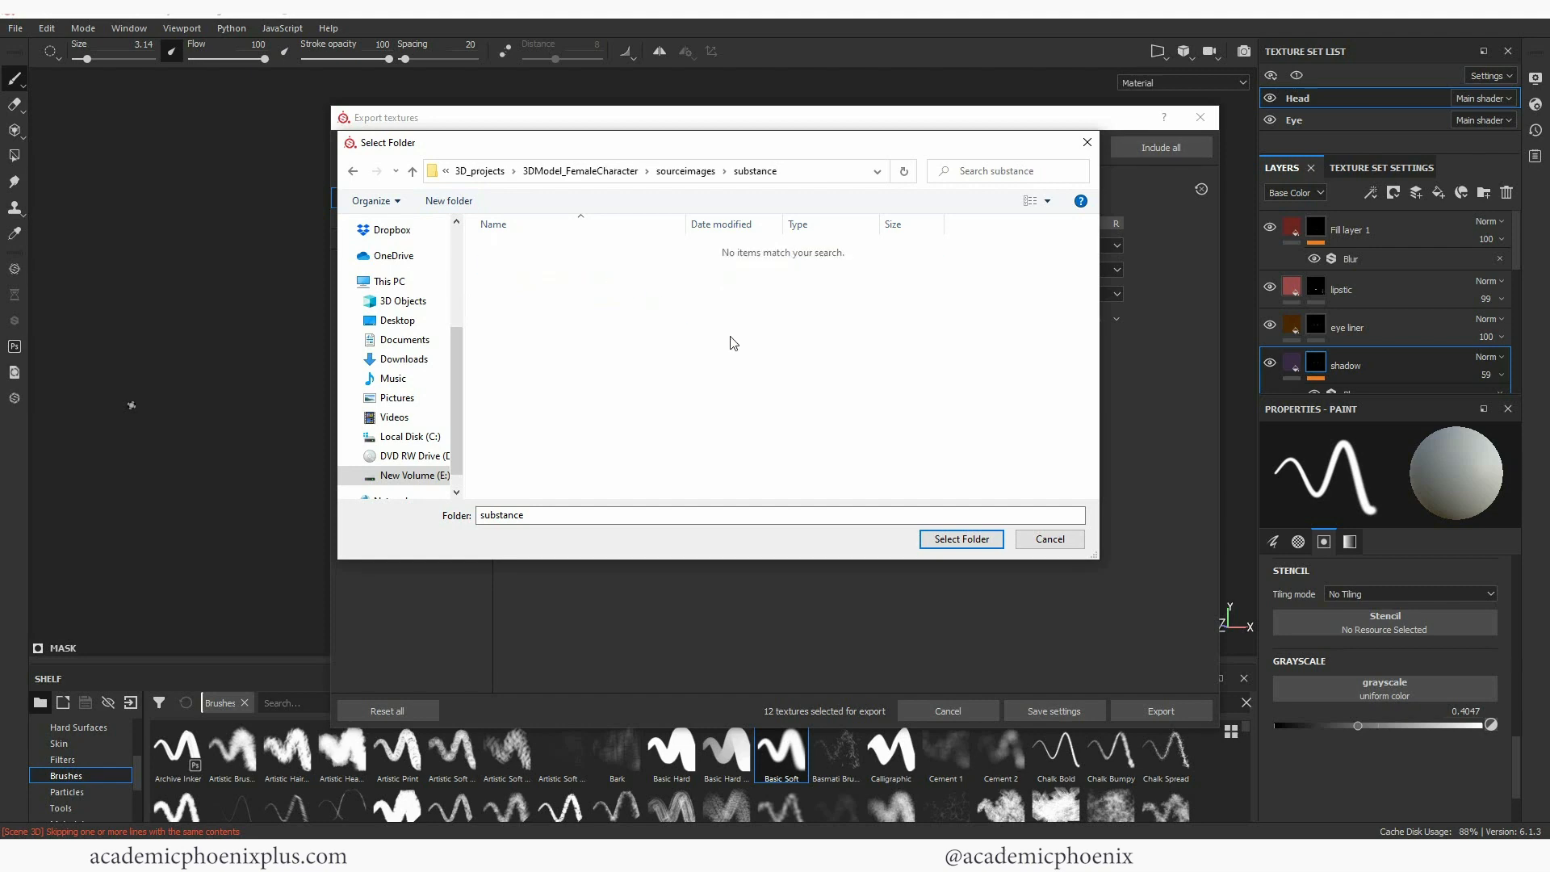
pyautogui.click(958, 540)
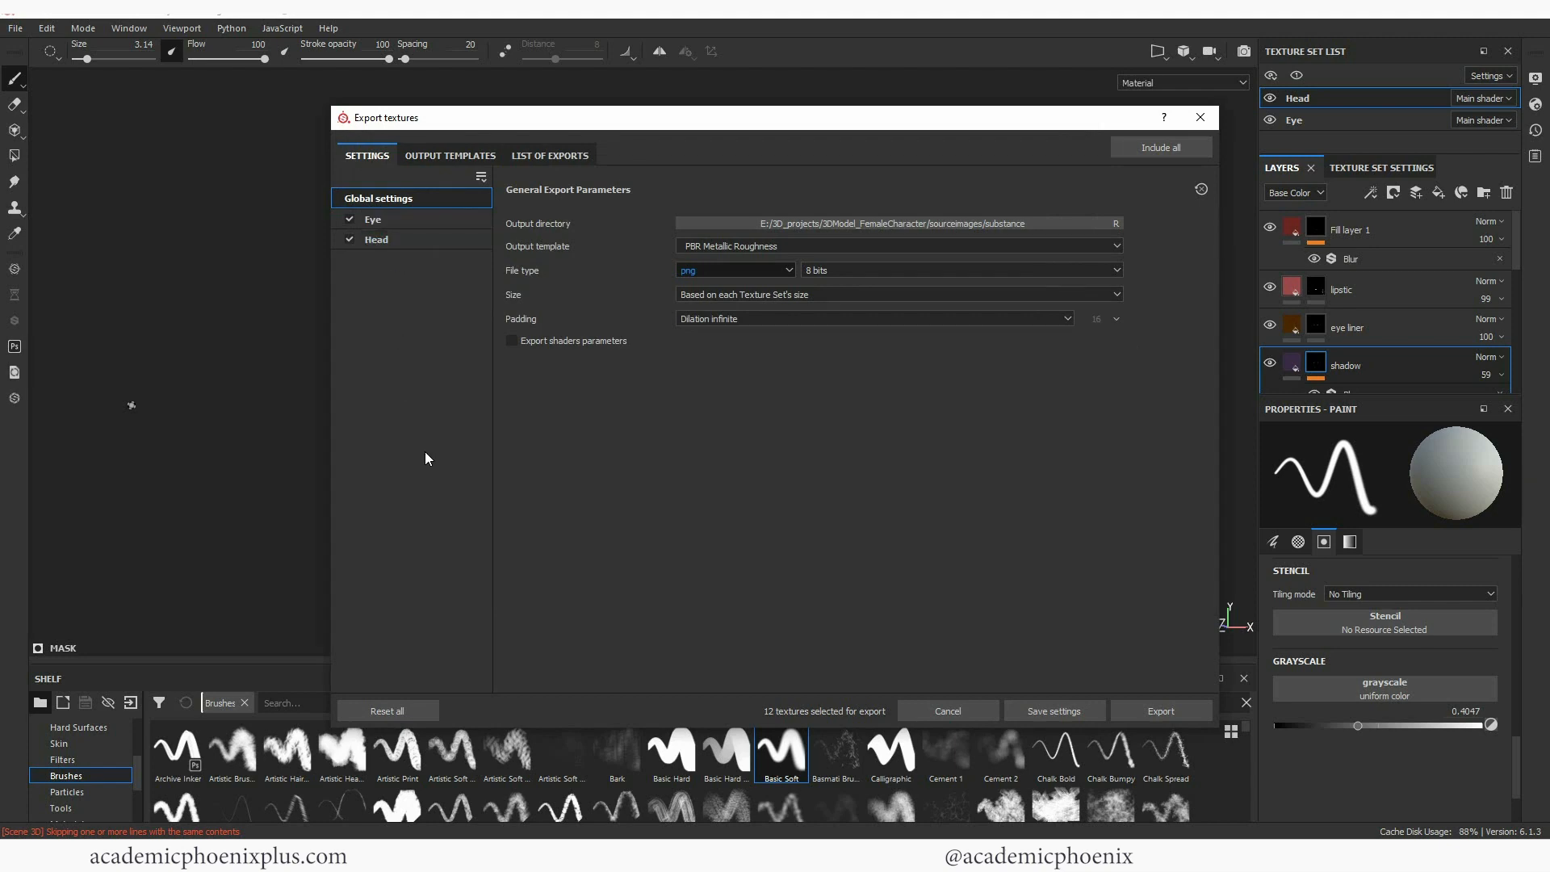
# Remove the Emissive output map from the Arnold (AiStandard) output template
pyautogui.click(465, 156)
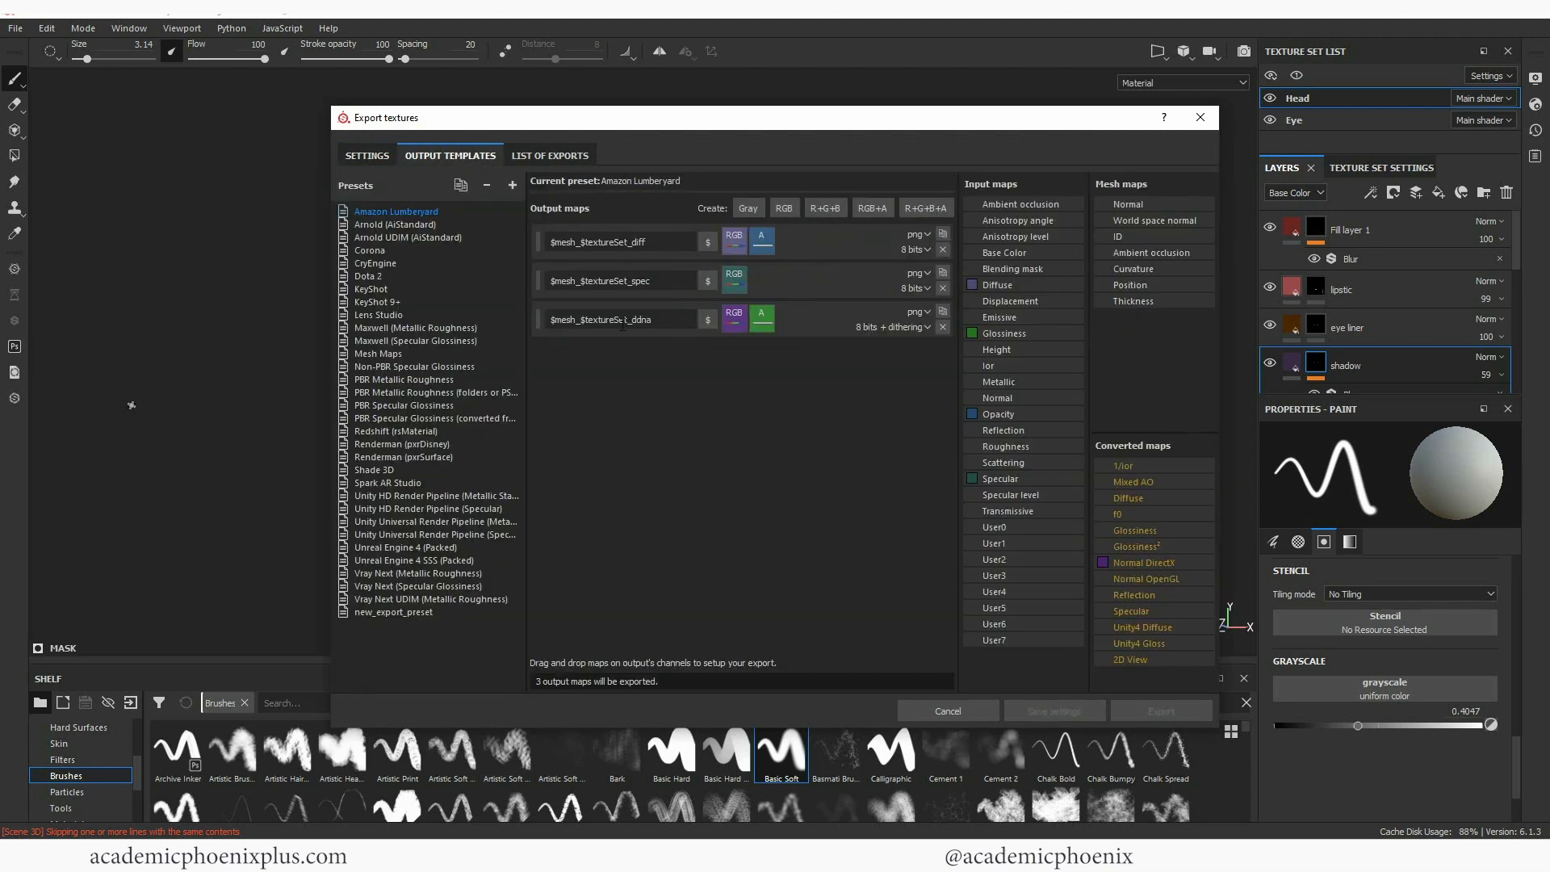
pyautogui.click(414, 226)
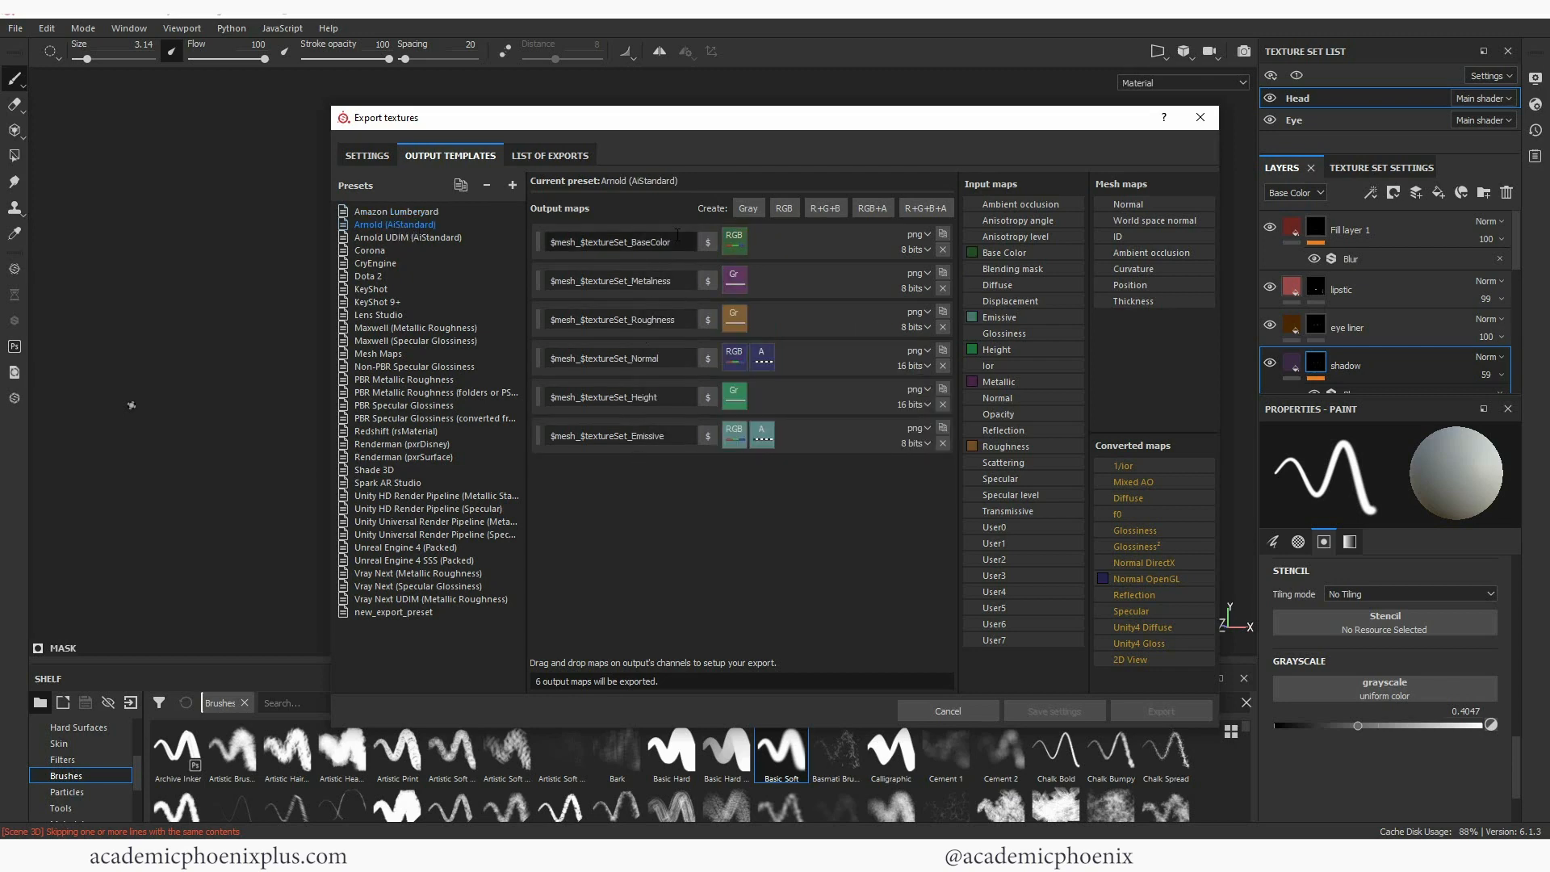
pyautogui.moveTo(675, 320); pyautogui.dragTo(649, 382)
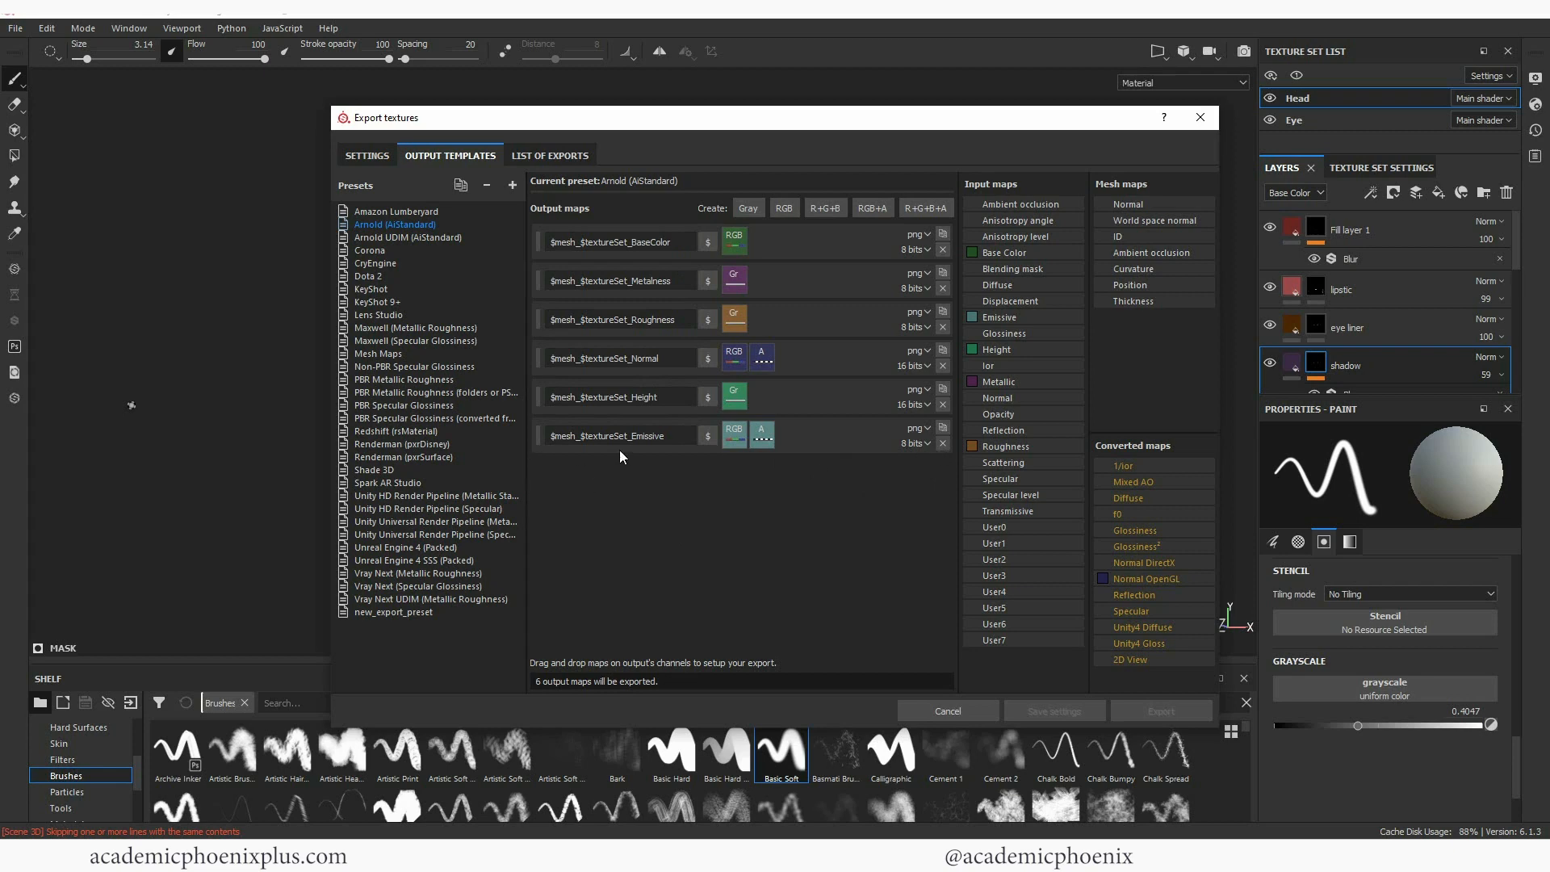
pyautogui.click(944, 445)
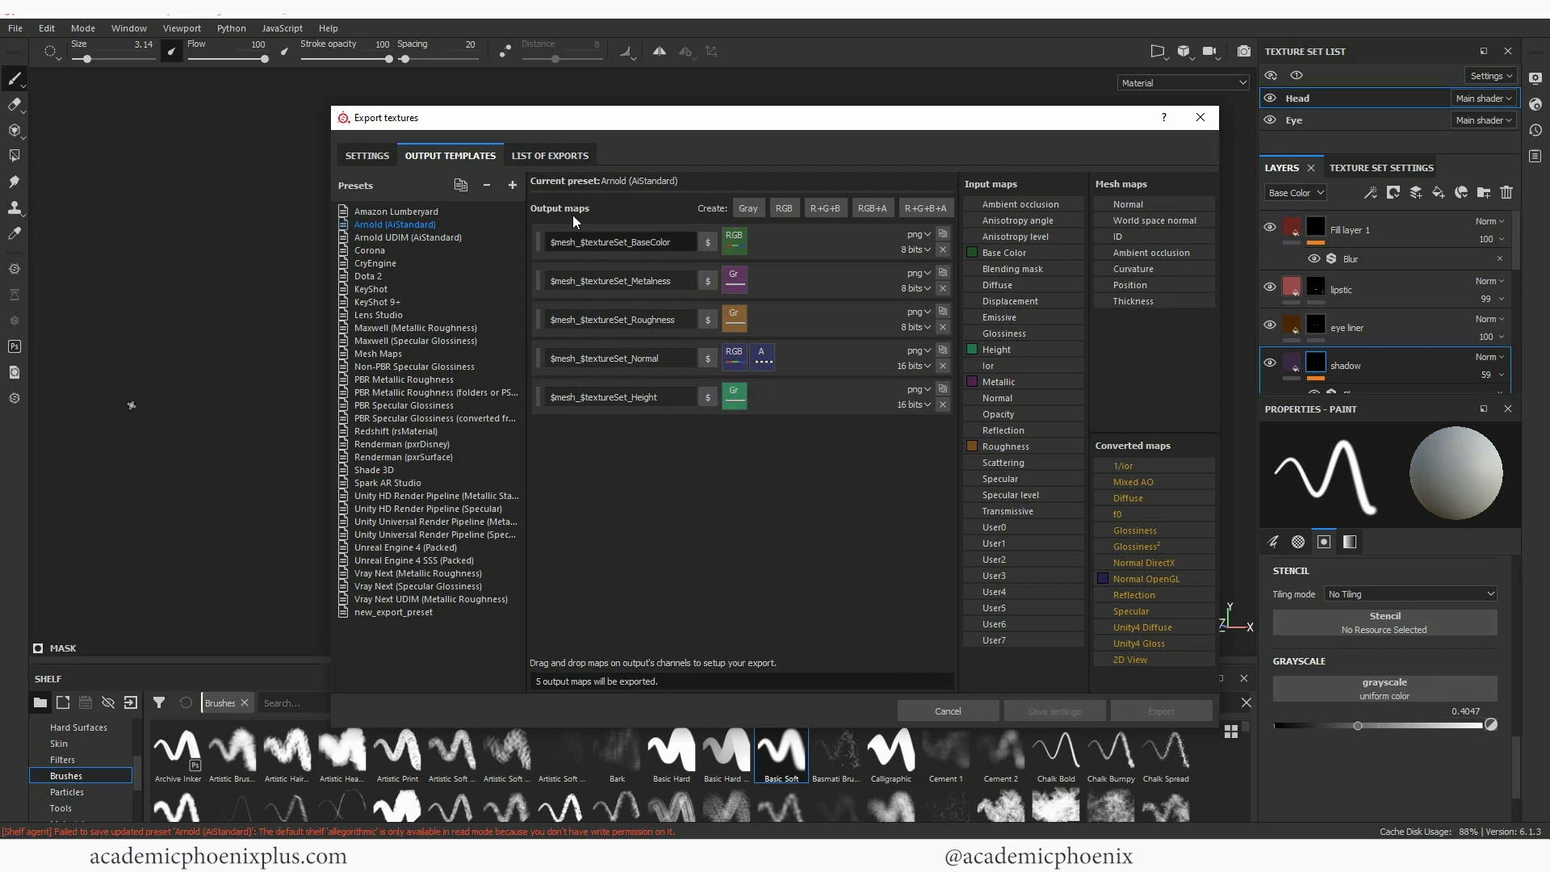
# Check the list of exports for the Eye and Head texture sets, export the textures and close the export window
pyautogui.click(556, 158)
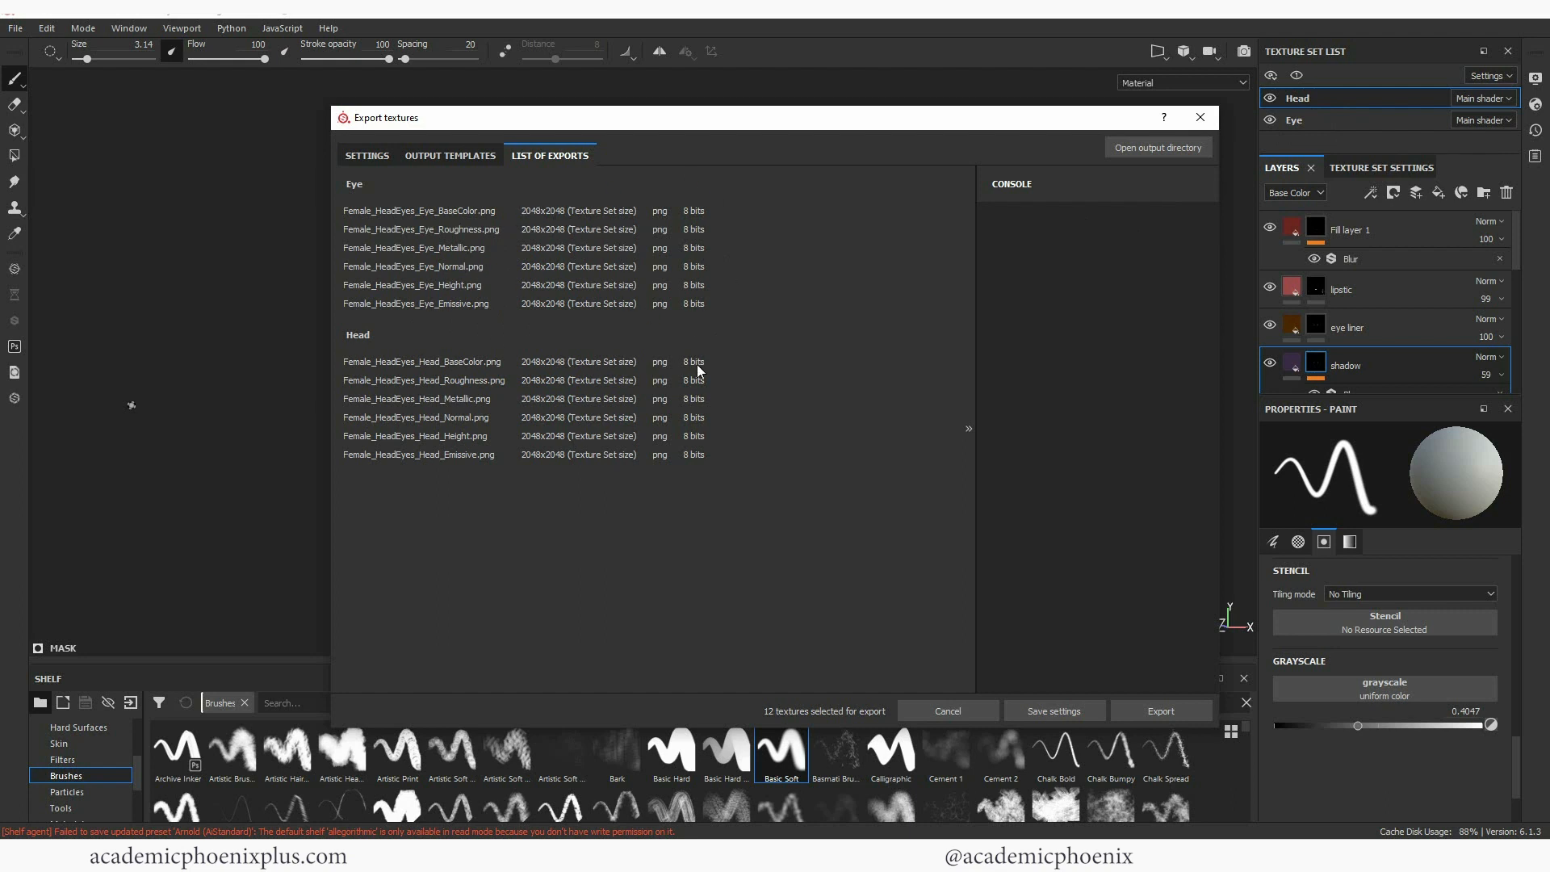
pyautogui.click(1161, 712)
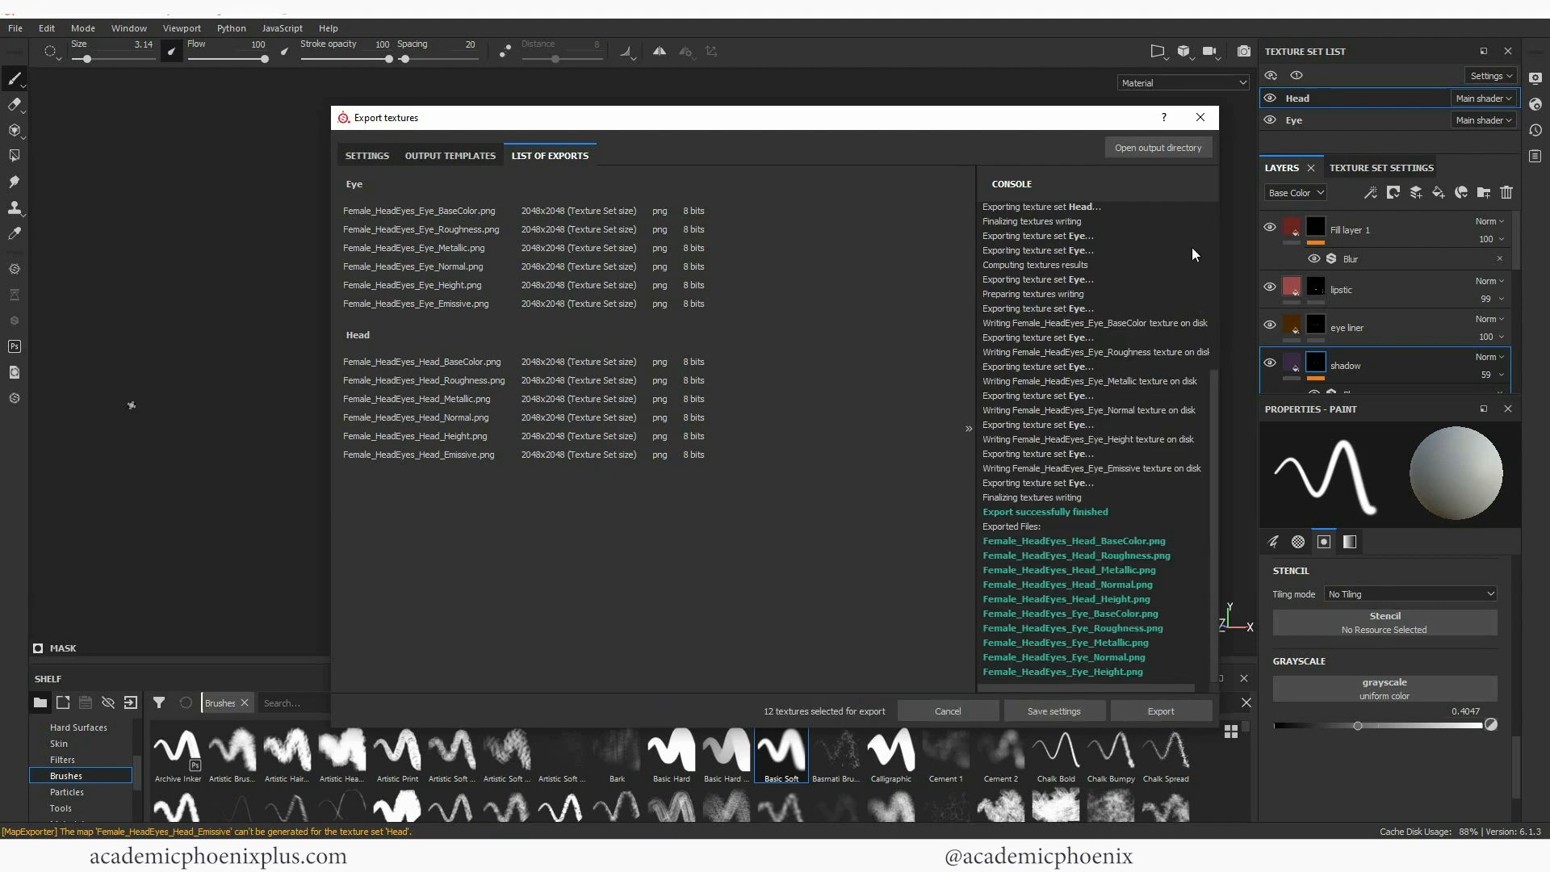
pyautogui.click(1201, 117)
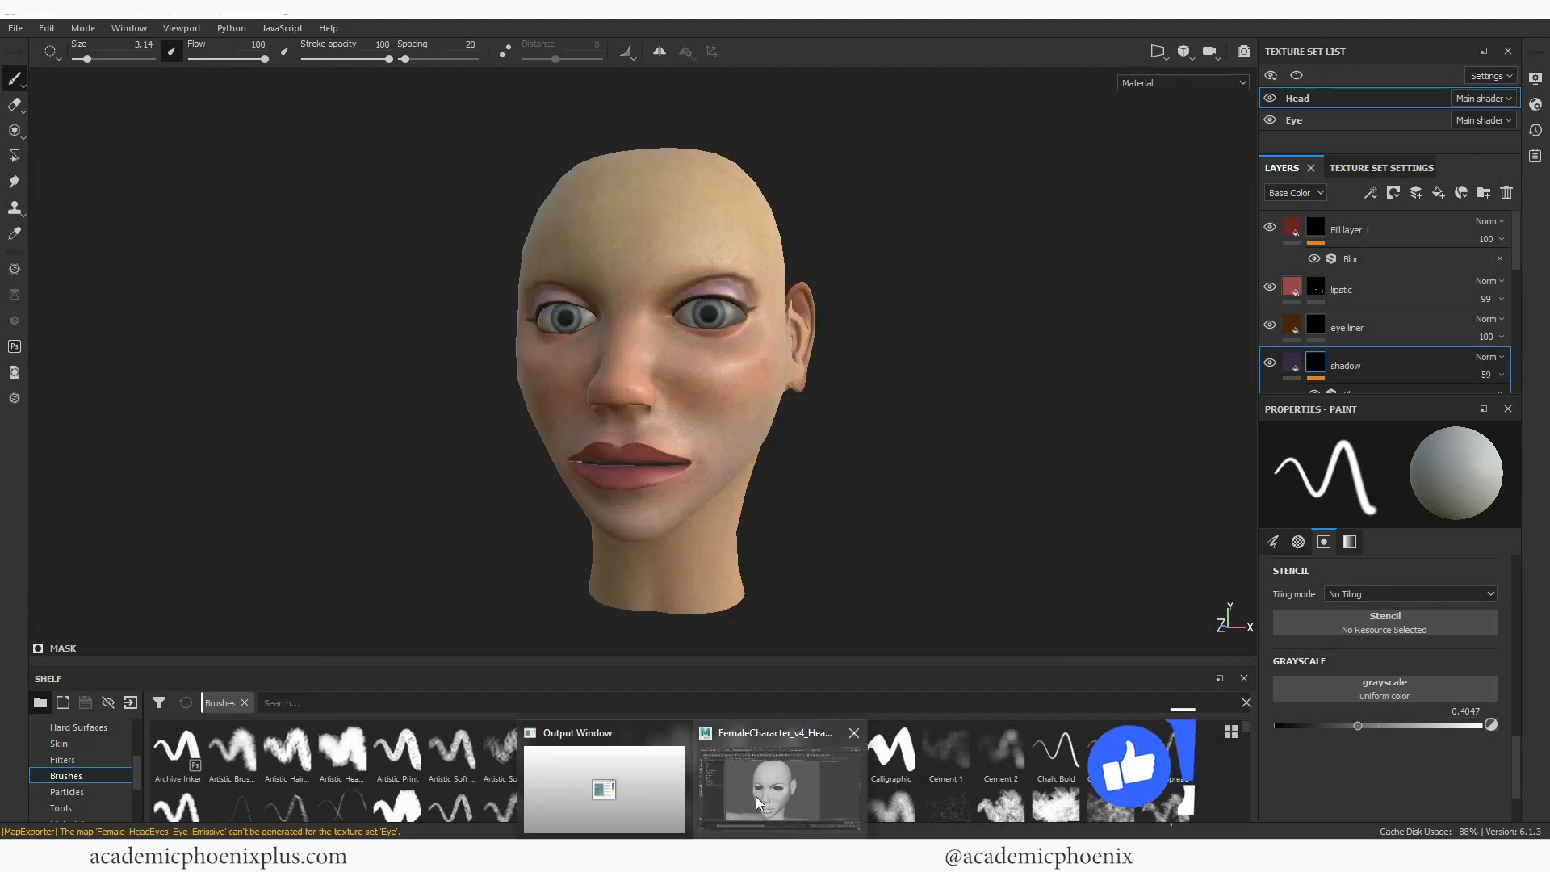
# Switch to the FemaleCharacter scene in Maya and assign a new Arnold aiStandardSurface material to the head mesh
pyautogui.click(756, 797)
pyautogui.click(694, 327)
pyautogui.rightClick(752, 292)
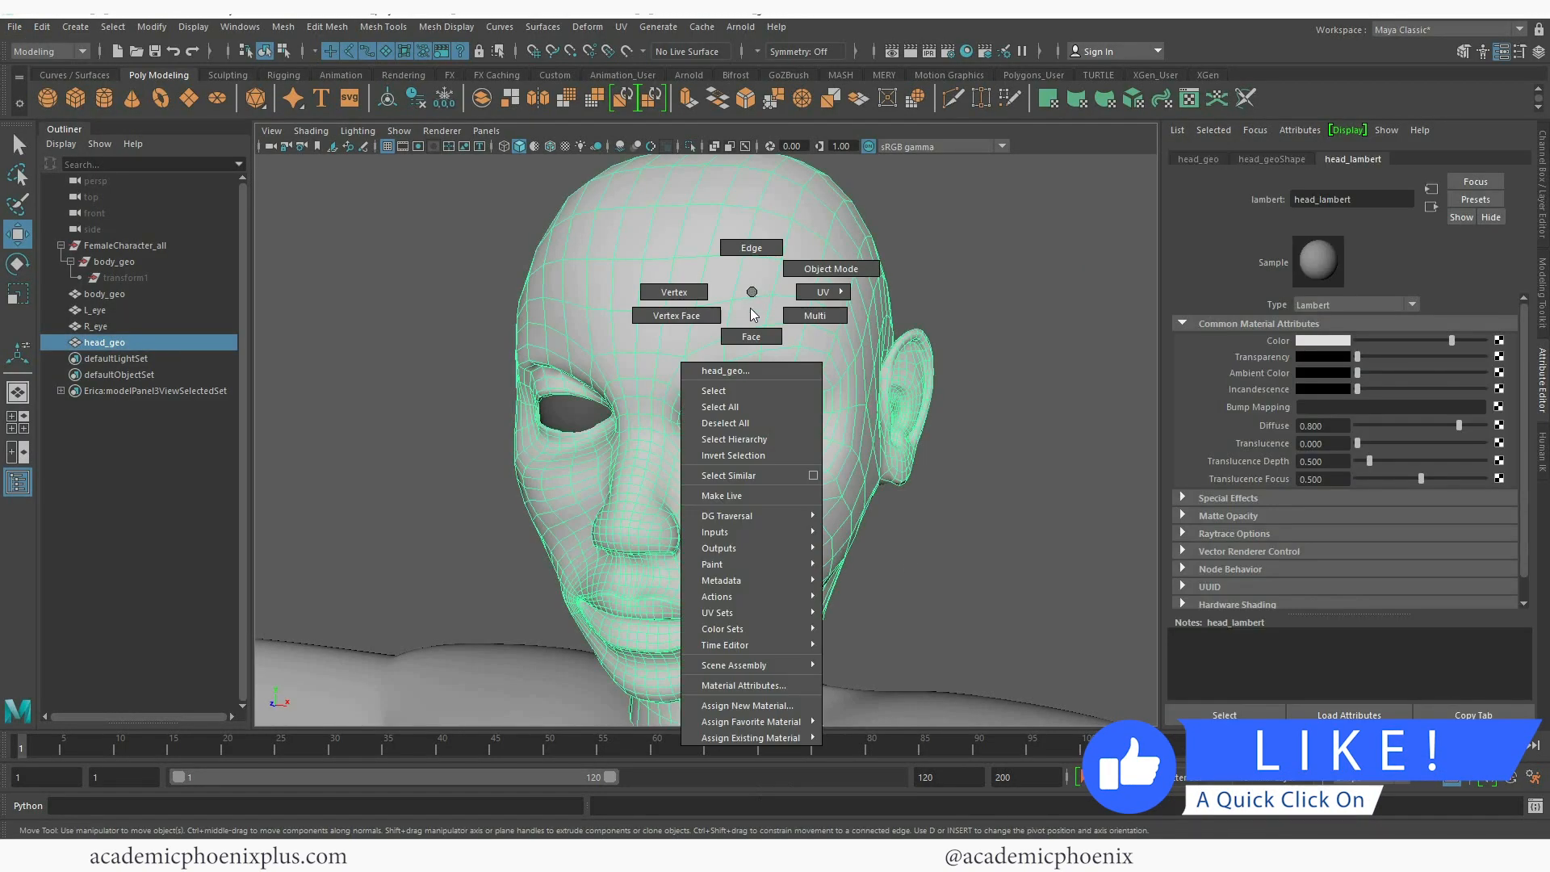
pyautogui.click(727, 706)
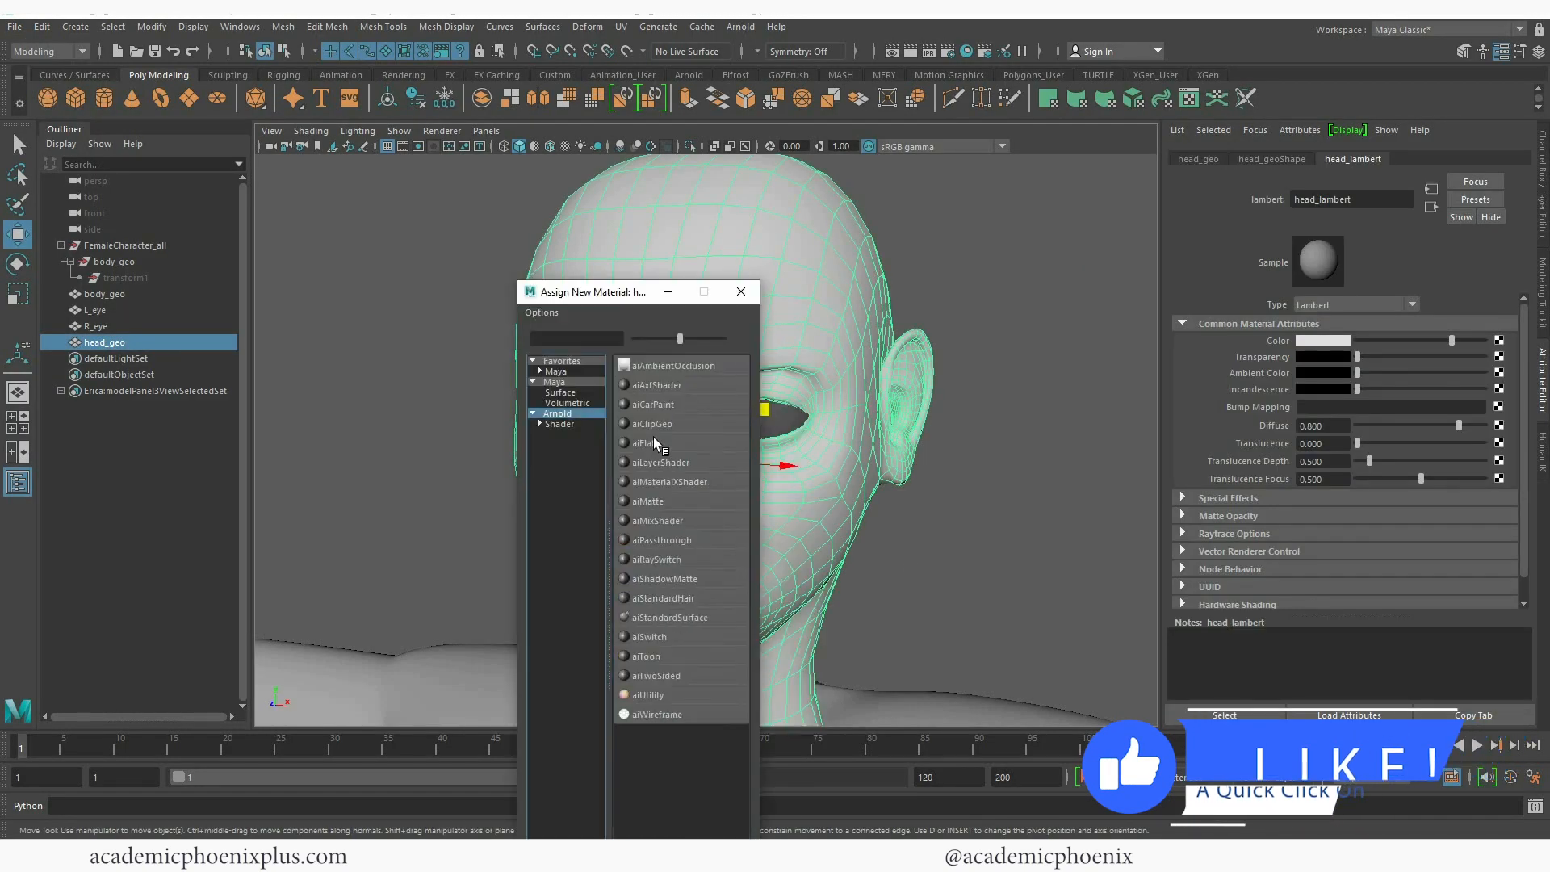
pyautogui.click(696, 619)
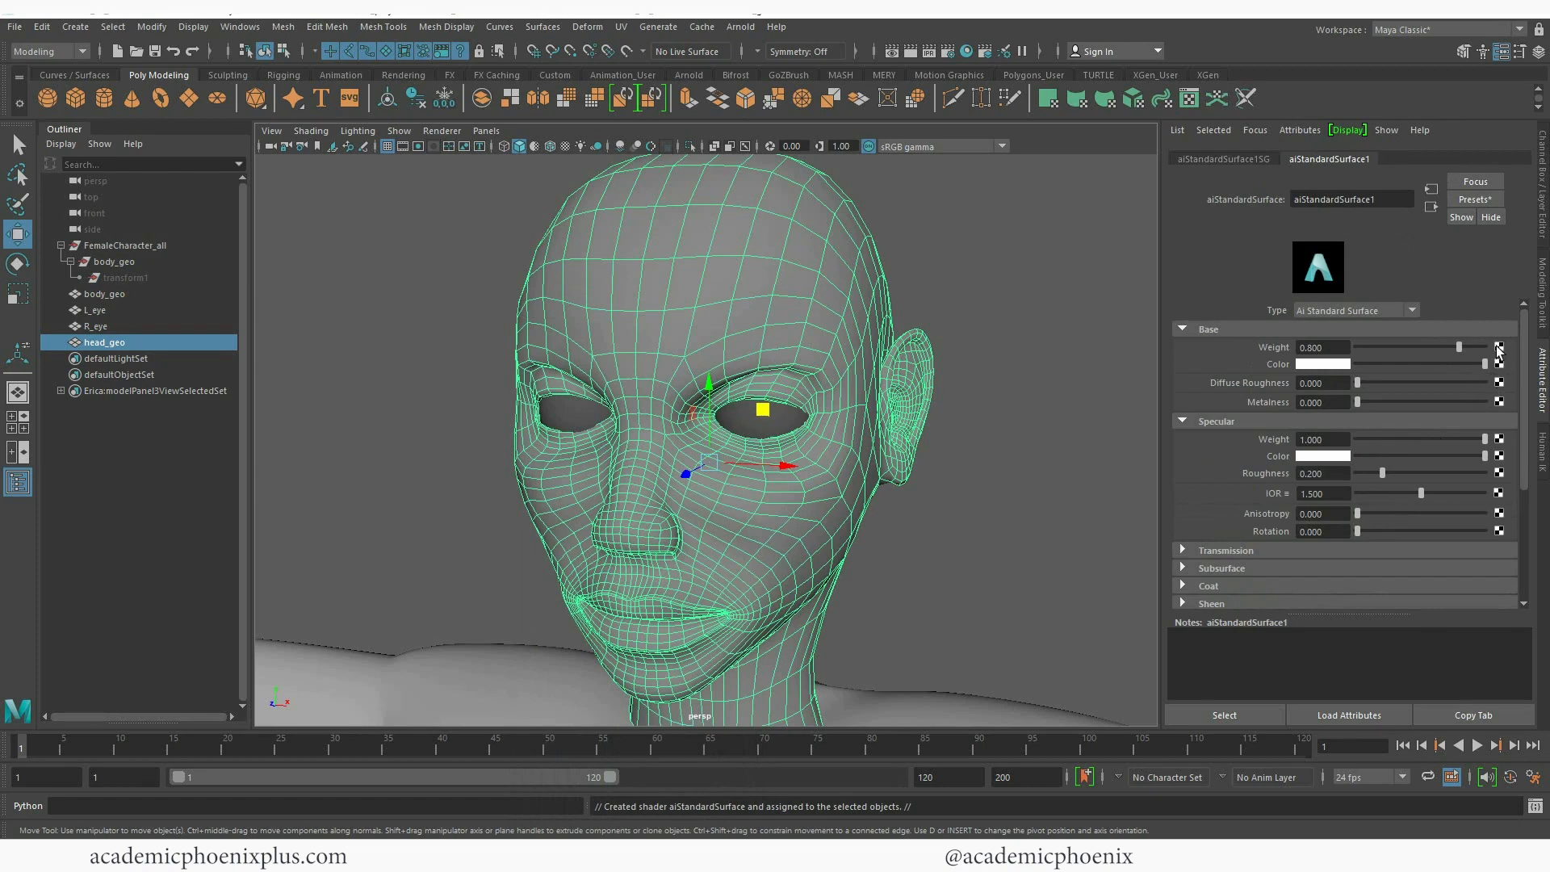
# Rename the head's new aiStandardSurface material as skinShader
pyautogui.doubleClick(1360, 200)
pyautogui.write('sk')
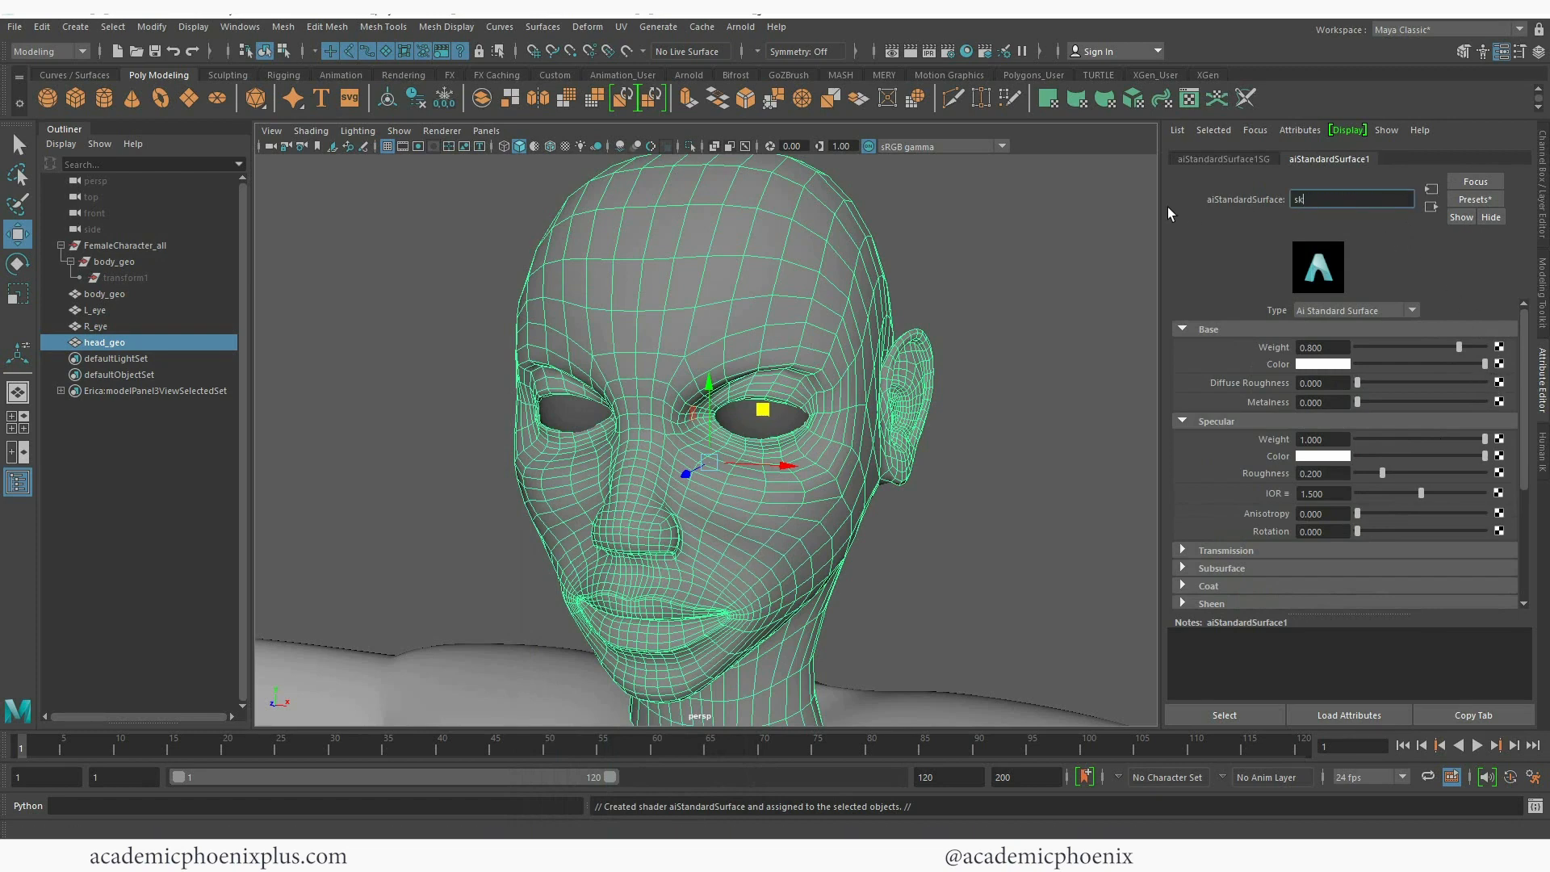
pyautogui.write('inShader')
pyautogui.press('Return')
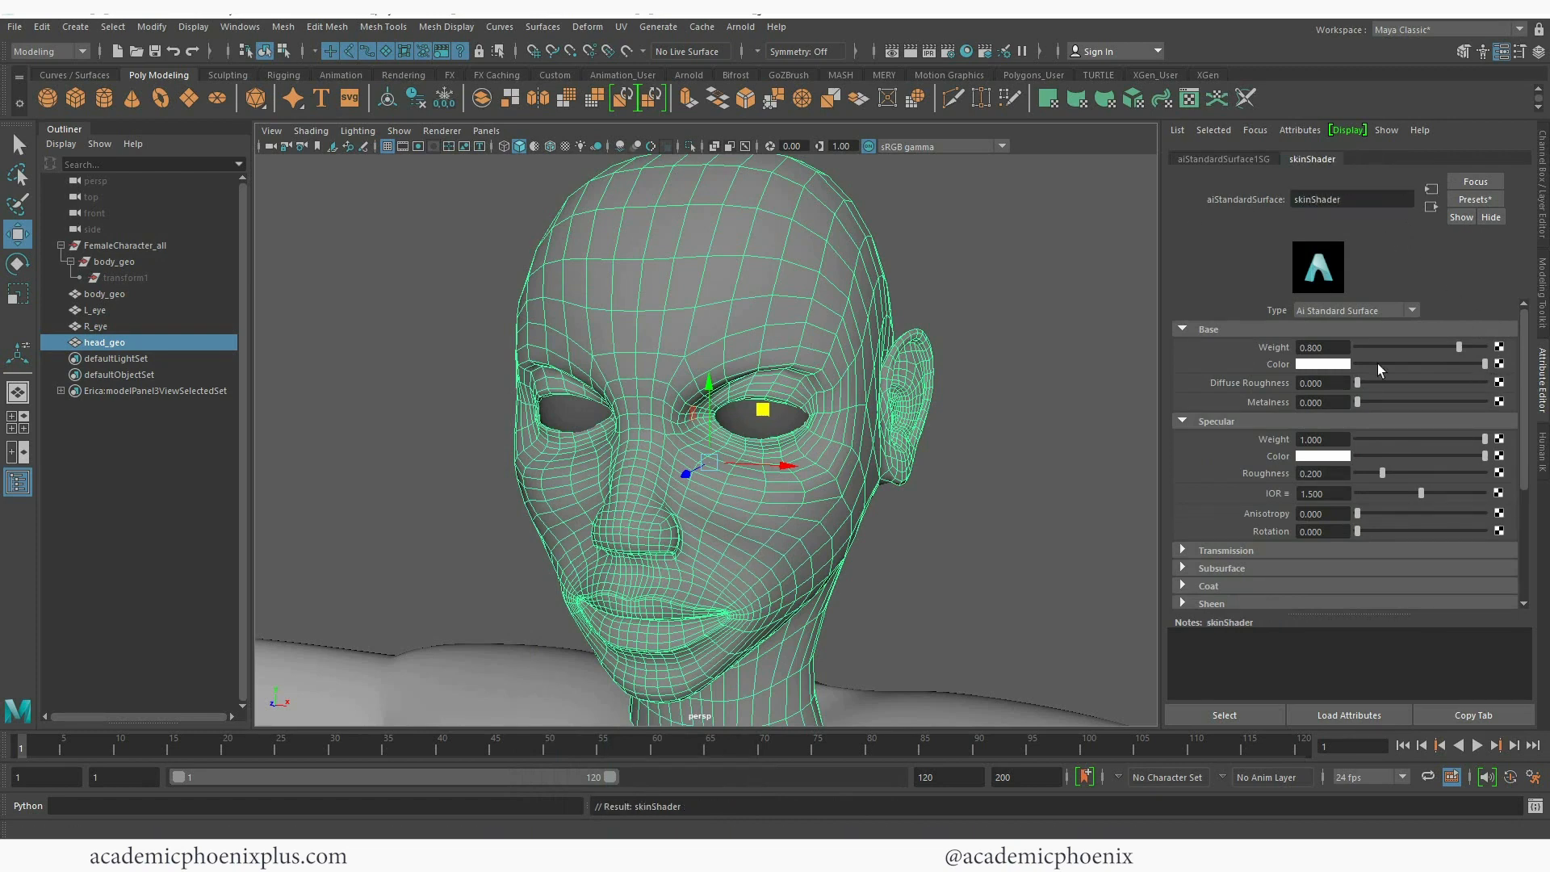
# Map skinShader's base color to Female_HeadEyes_Head_BaseColor.png from the substance folder through a File texture, and display textures in the viewport
pyautogui.click(1499, 365)
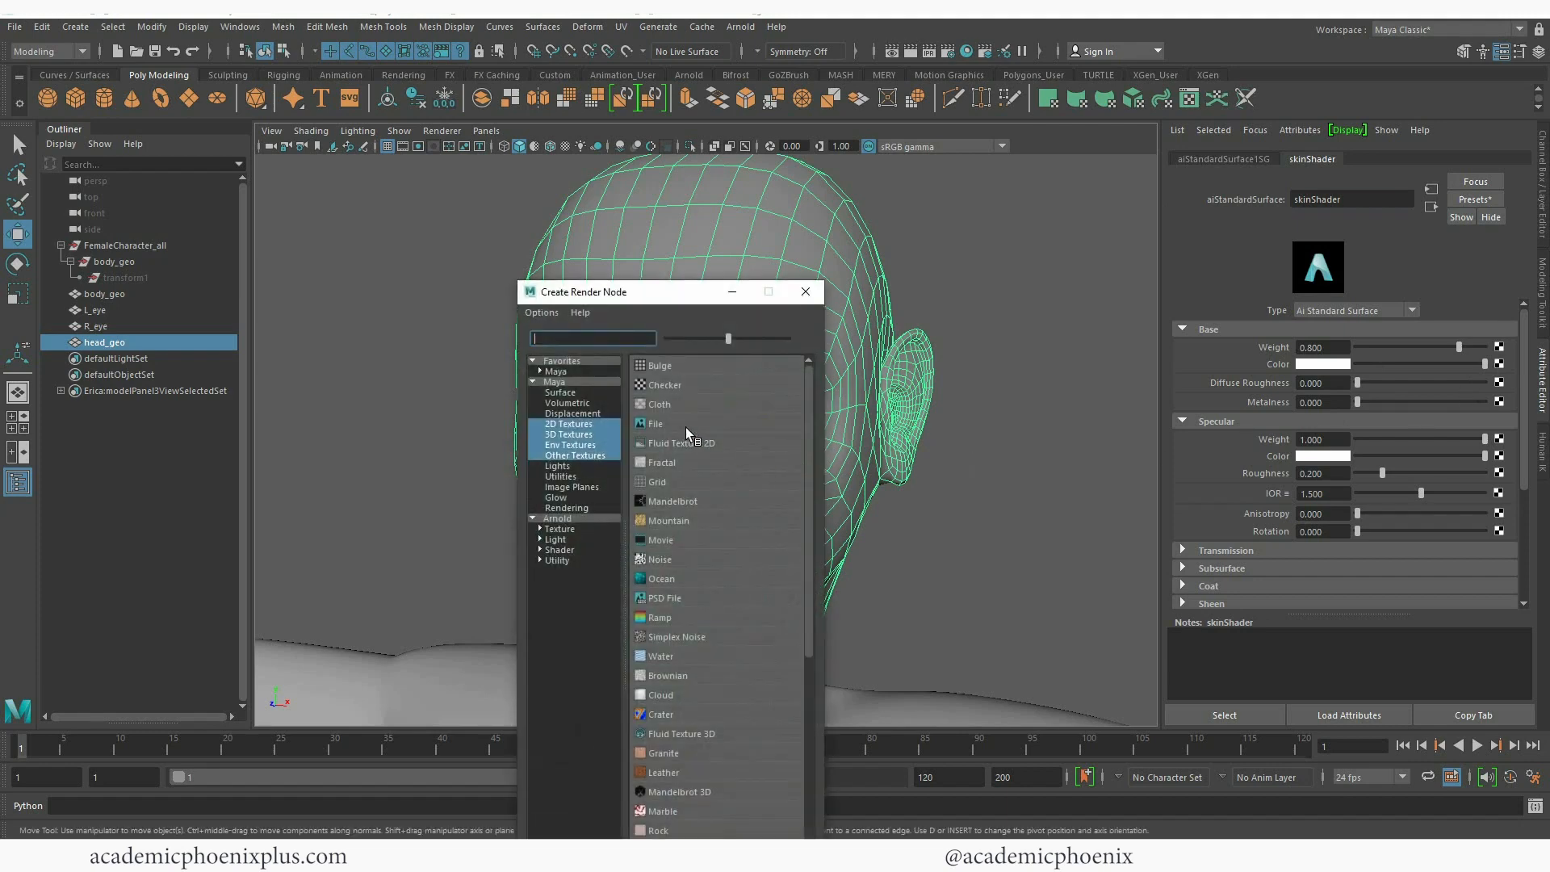
pyautogui.click(693, 438)
pyautogui.click(1502, 380)
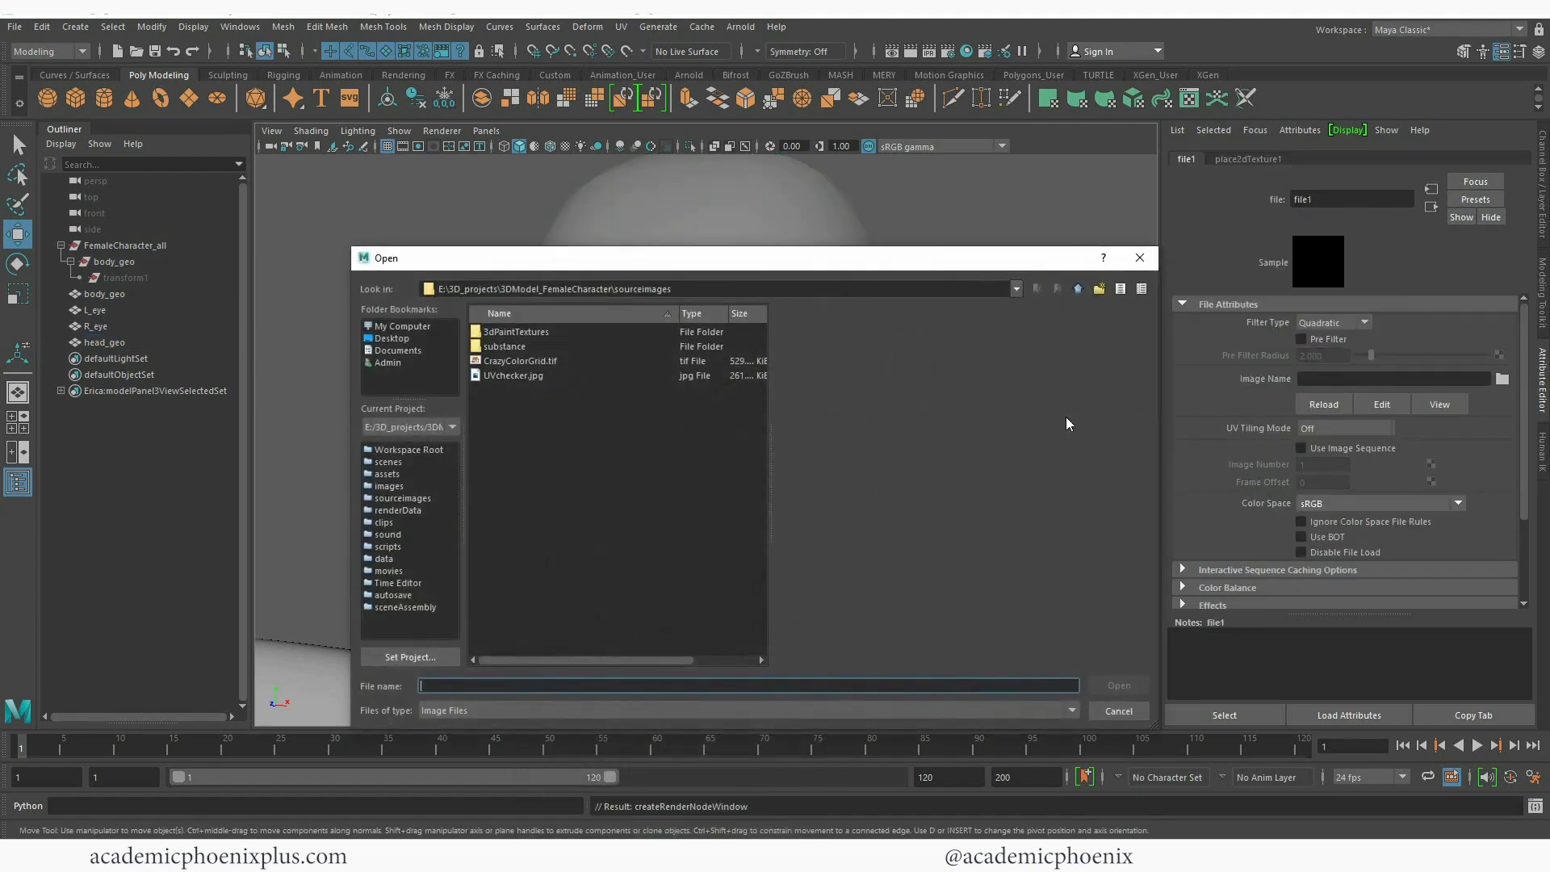
pyautogui.doubleClick(526, 347)
pyautogui.click(525, 348)
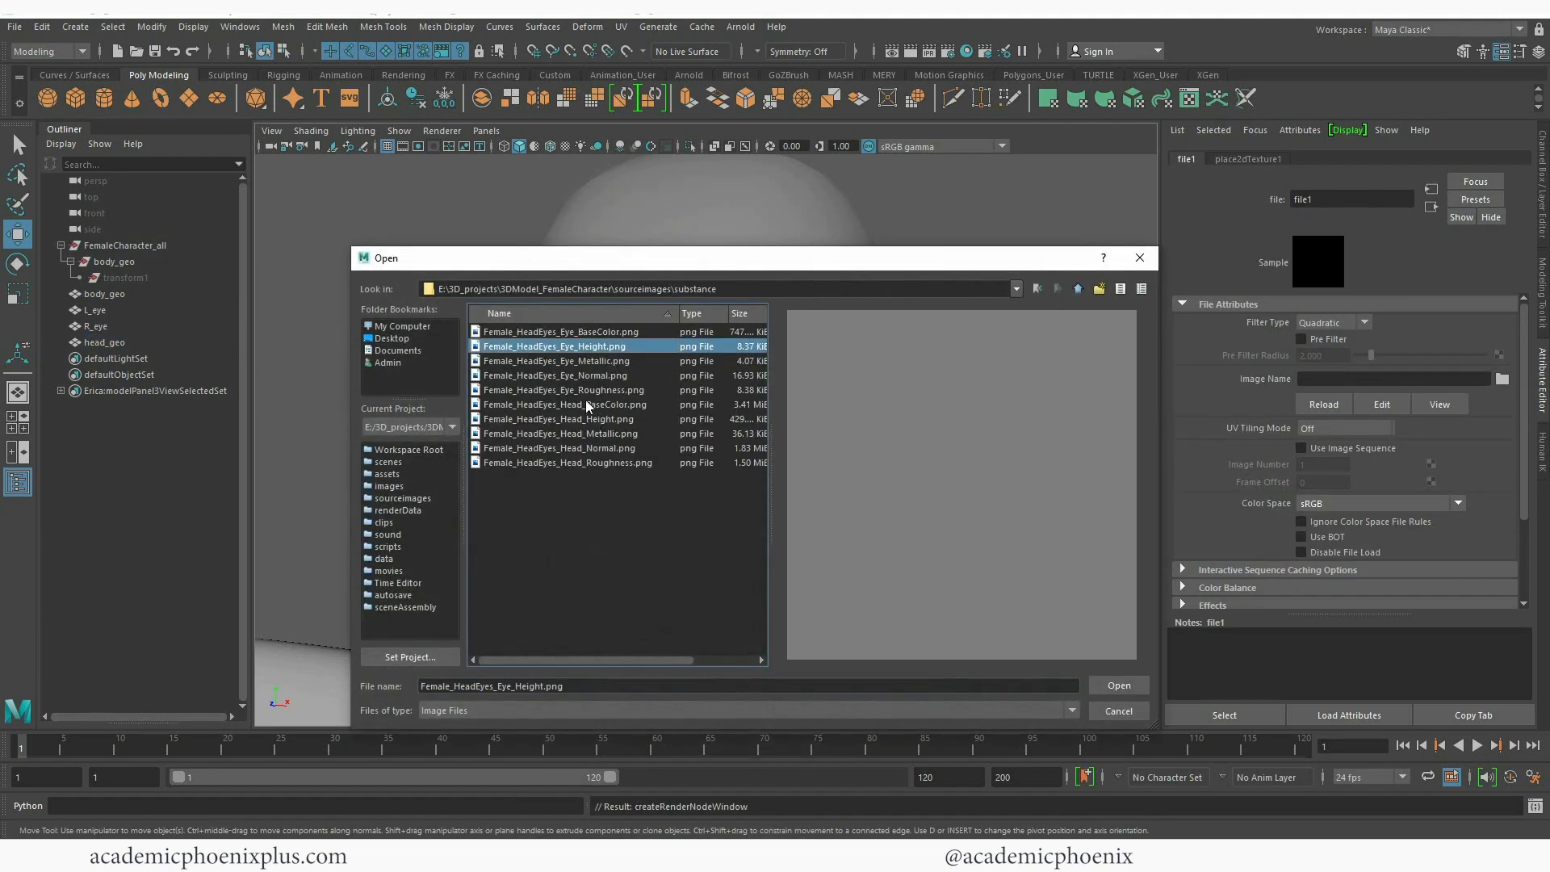
pyautogui.click(635, 333)
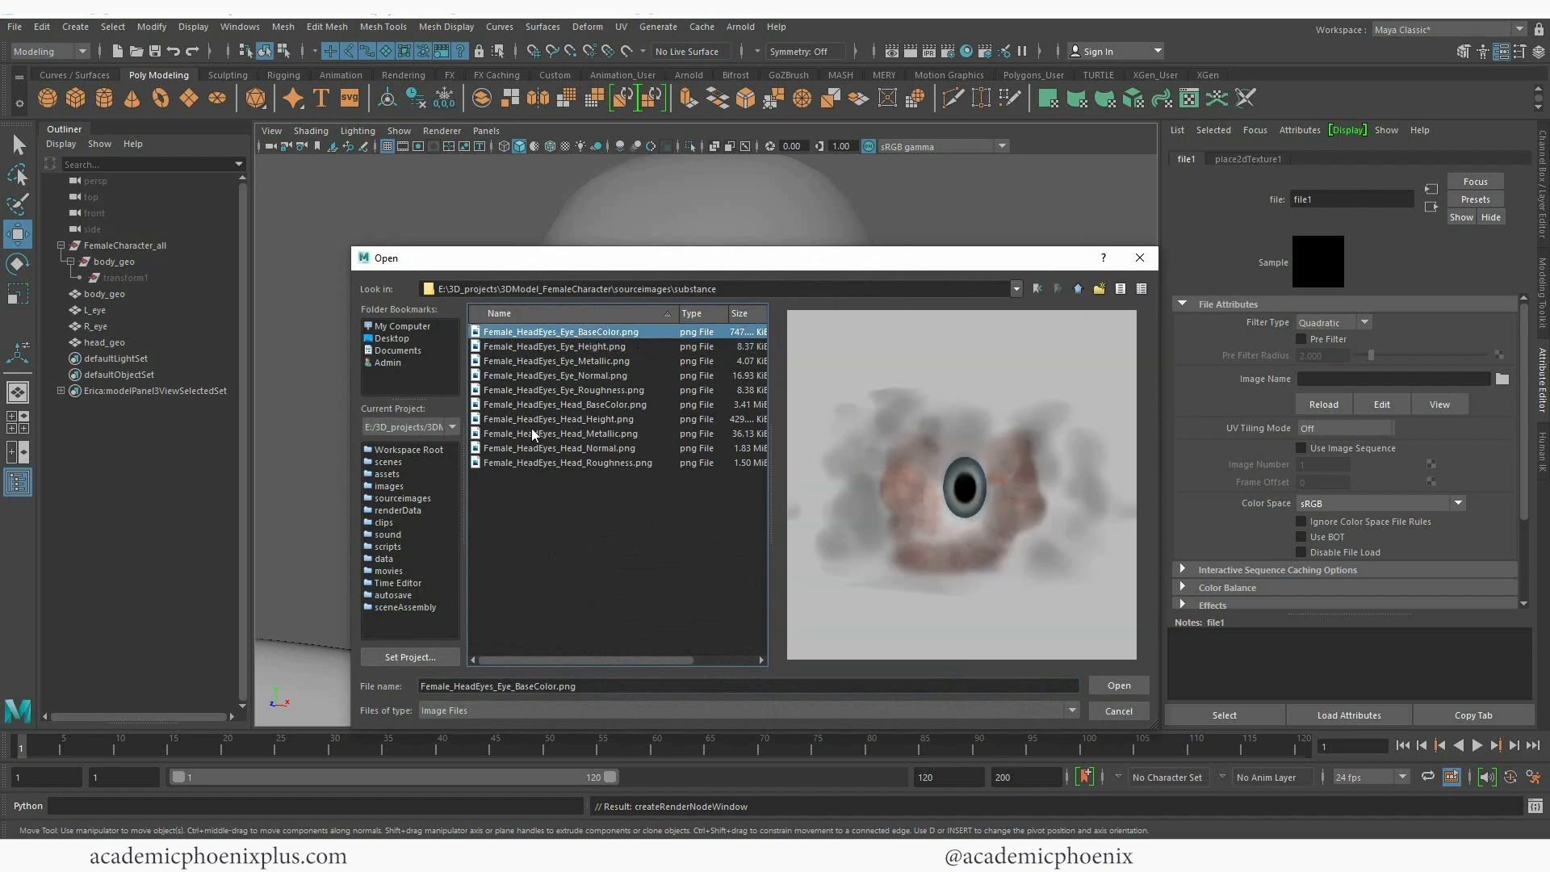
pyautogui.click(624, 405)
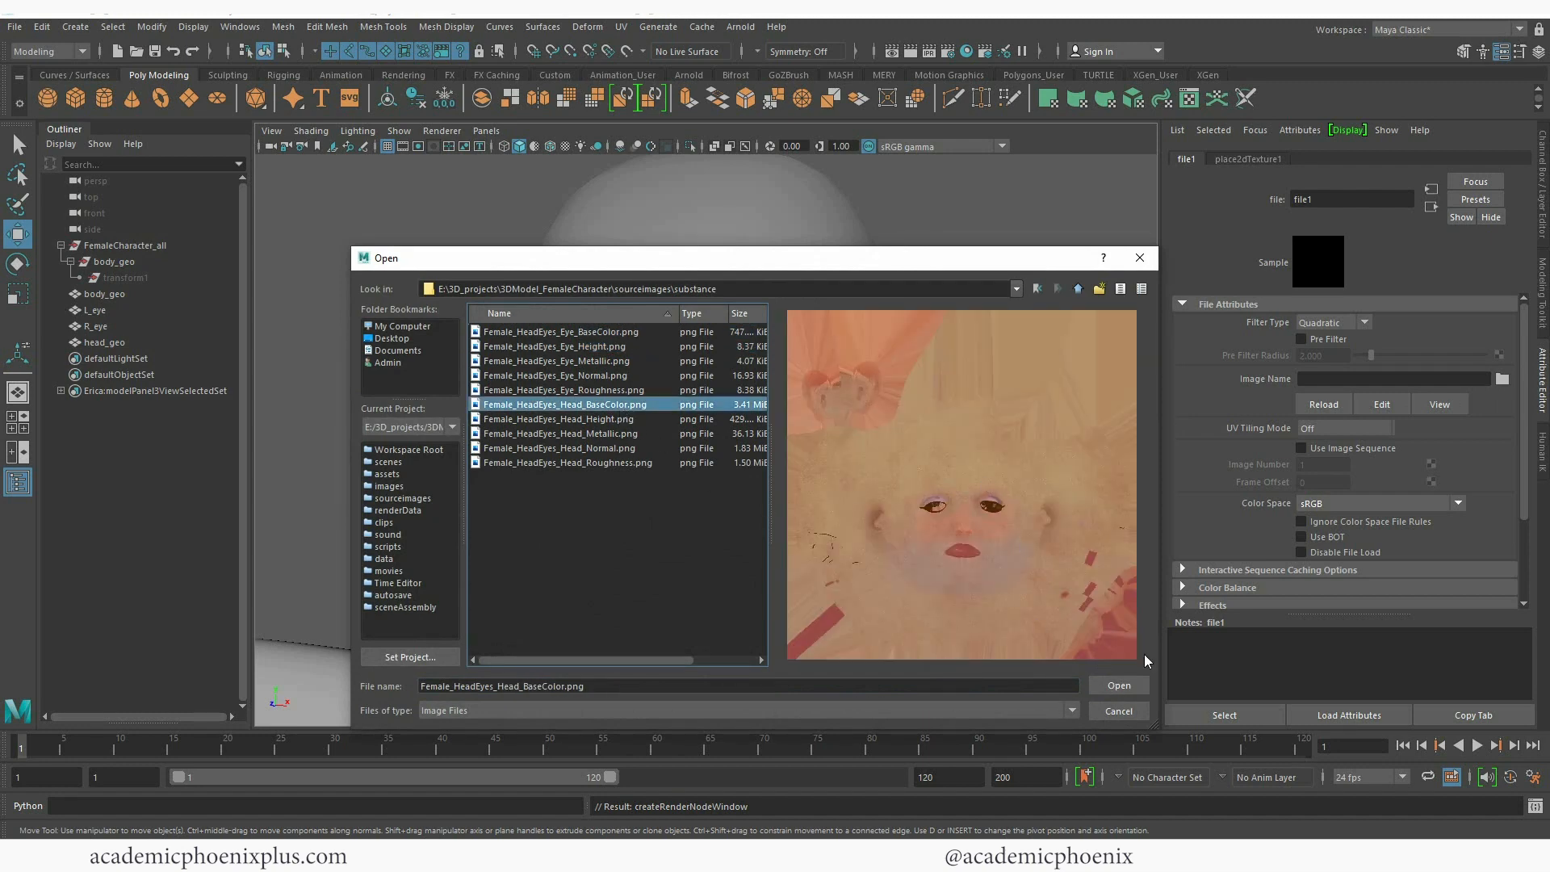
pyautogui.click(1127, 686)
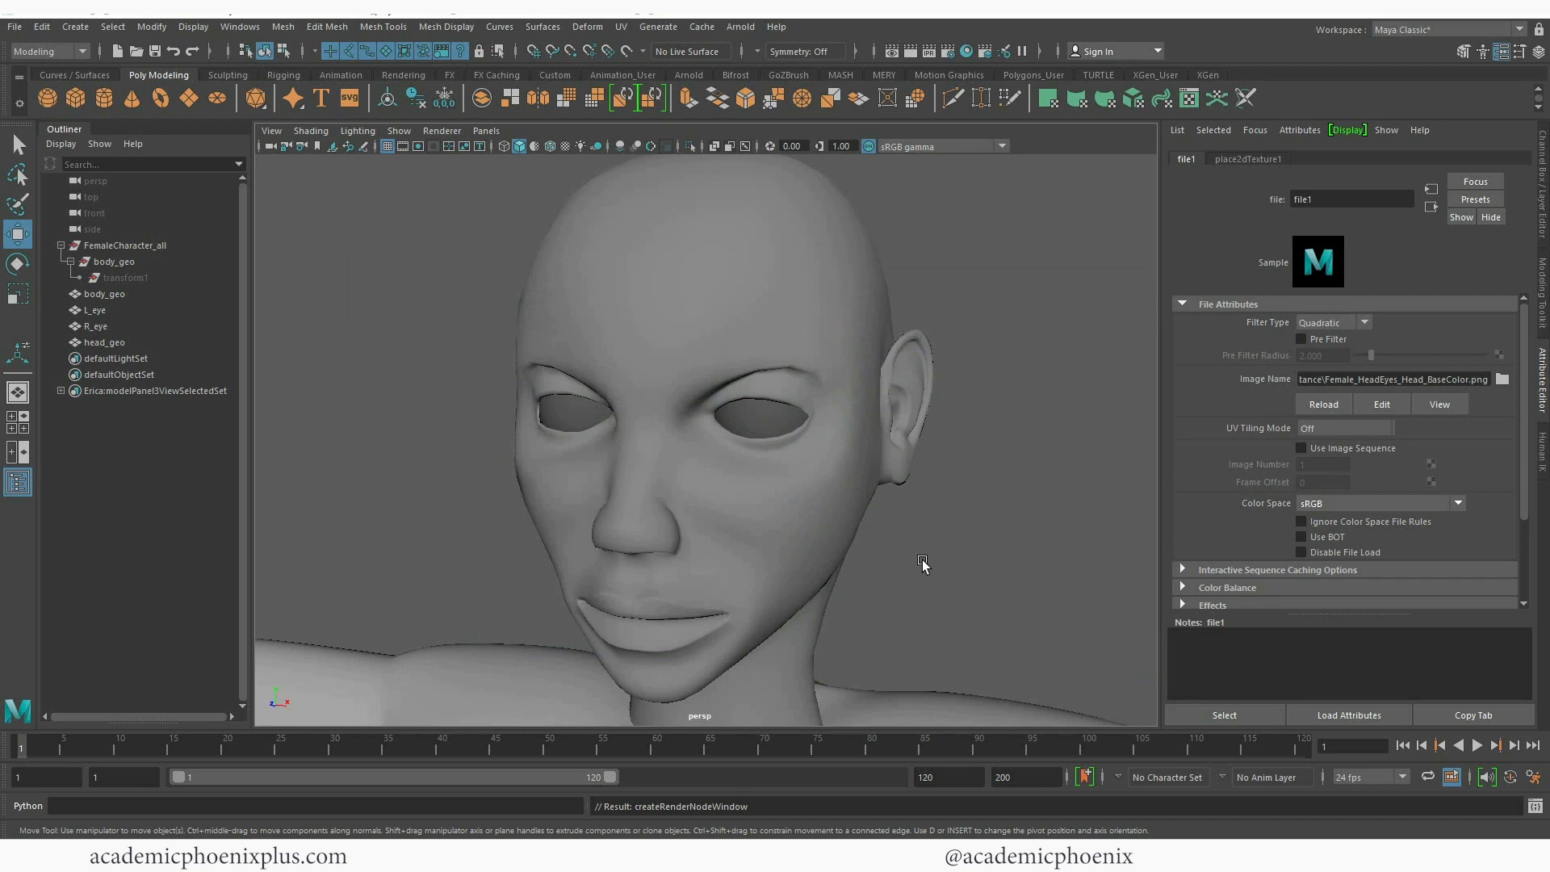
pyautogui.moveTo(914, 572)
pyautogui.keyDown('alt'); pyautogui.mouseDown()
pyautogui.moveTo(951, 536)
pyautogui.moveTo(920, 581)
pyautogui.moveTo(894, 572)
pyautogui.moveTo(968, 570)
pyautogui.moveTo(910, 572)
pyautogui.mouseUp(); pyautogui.keyUp('alt')
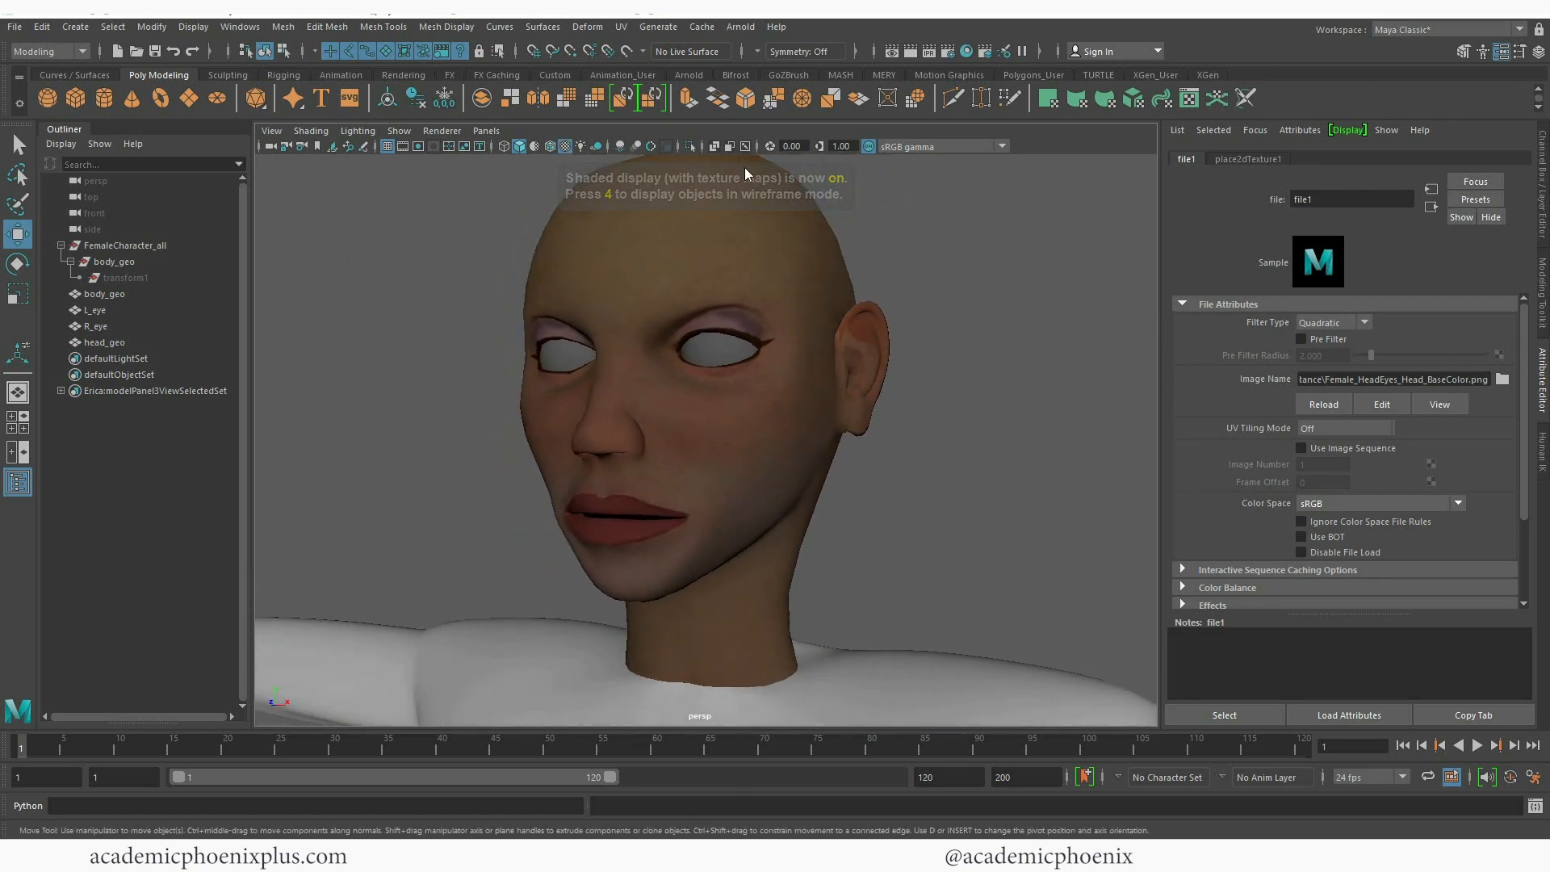
# Add an Arnold Physical Sky light to the scene
pyautogui.click(739, 29)
pyautogui.moveTo(856, 108)
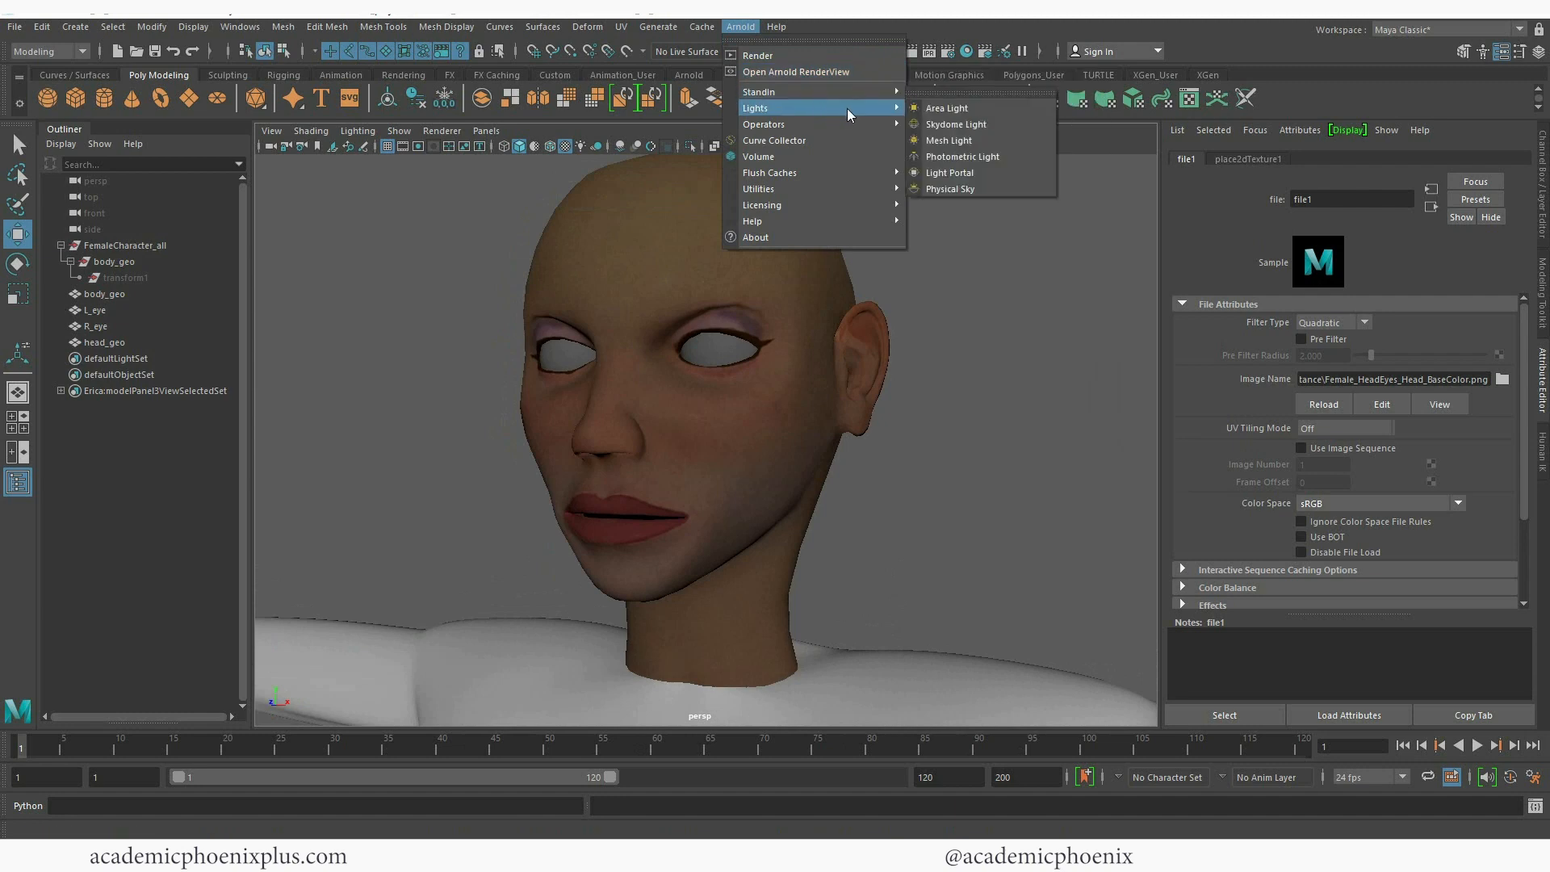
pyautogui.click(953, 190)
# Render the textured head in the Arnold RenderView to check its look, and close the render window
pyautogui.click(740, 27)
pyautogui.click(756, 55)
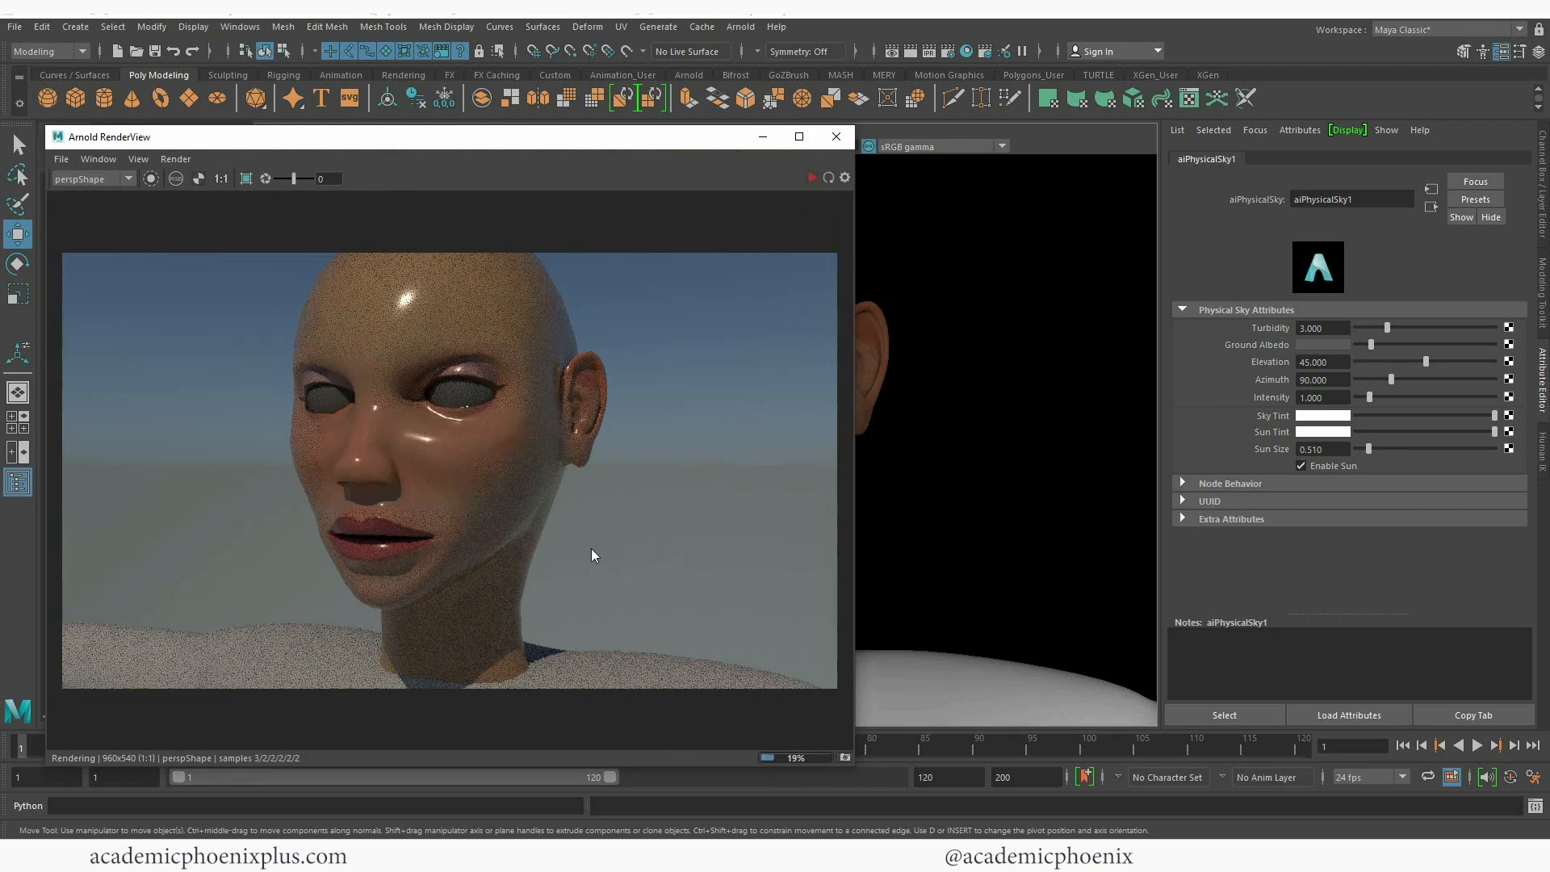
pyautogui.click(839, 138)
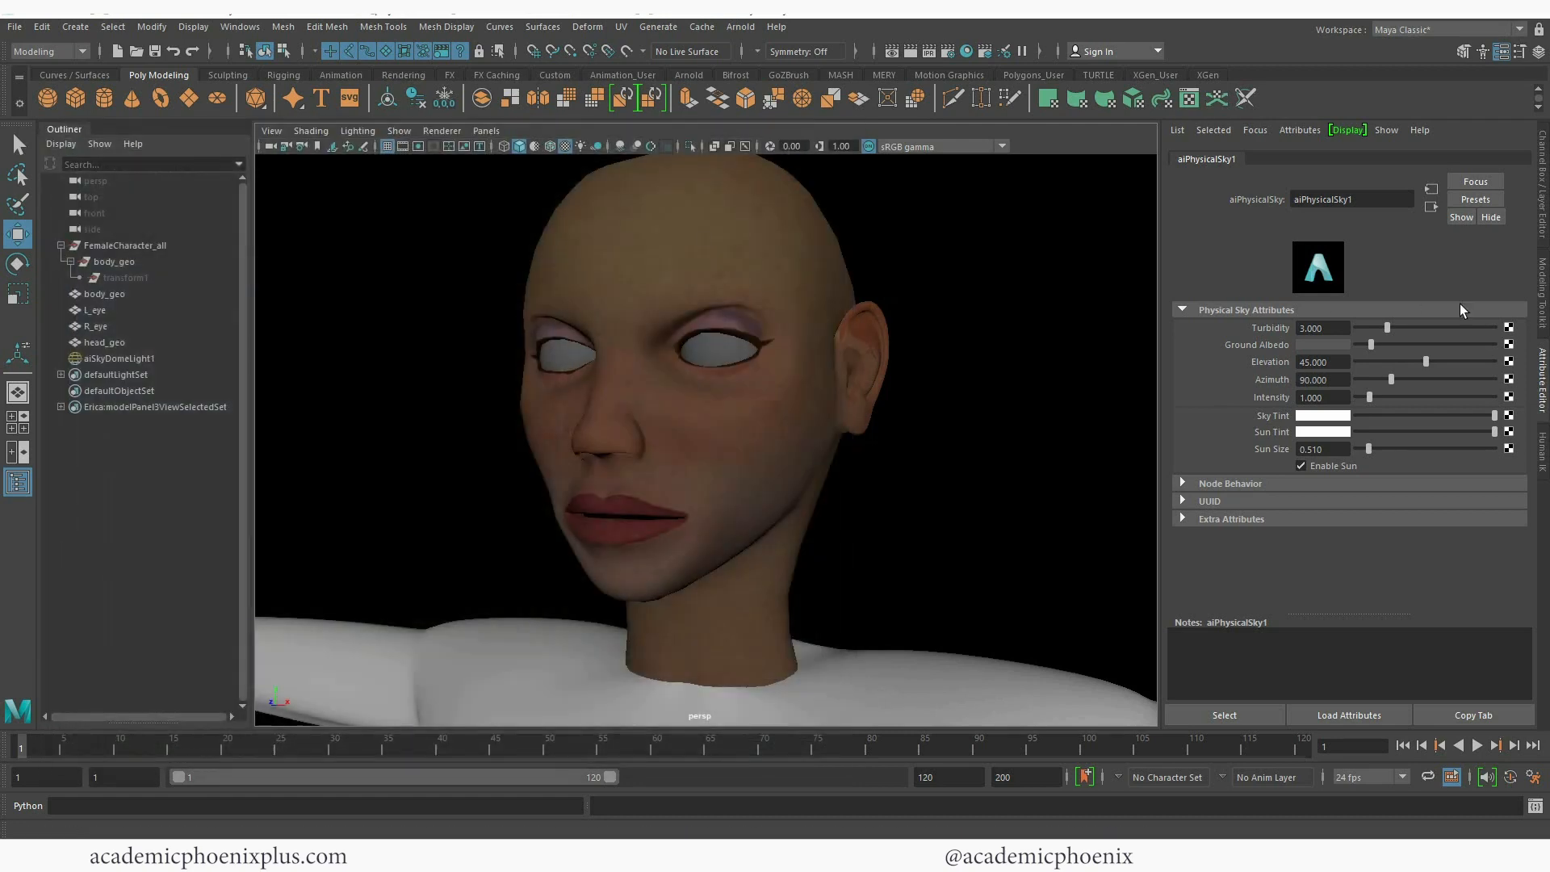
# Map skinShader's metalness to Female_HeadEyes_Head_Metallic.png from the substance folder through a File texture
pyautogui.click(830, 367)
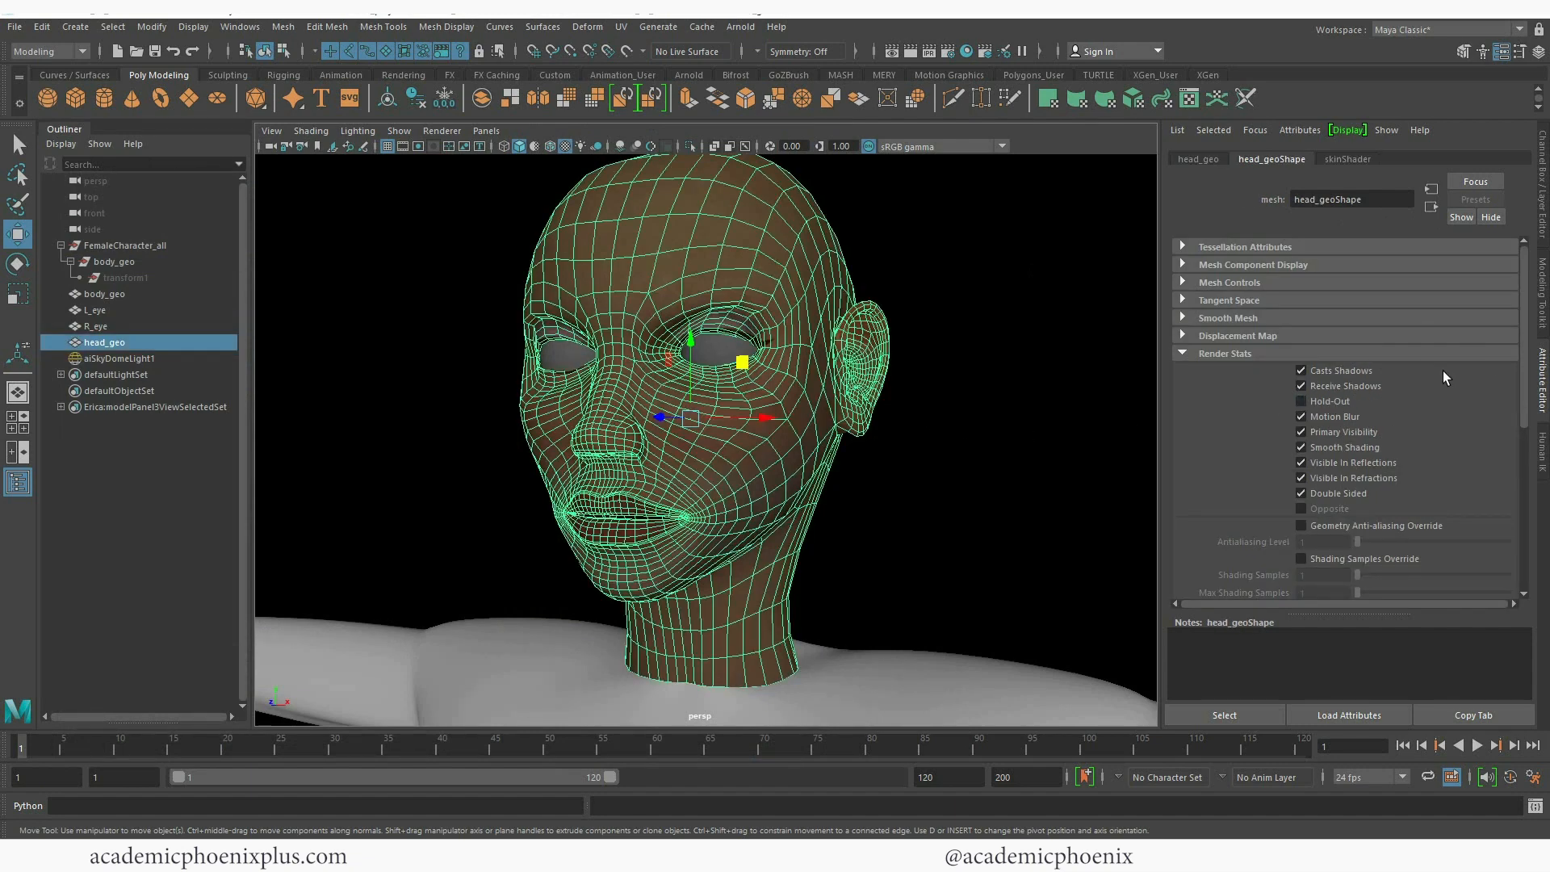
pyautogui.click(1348, 160)
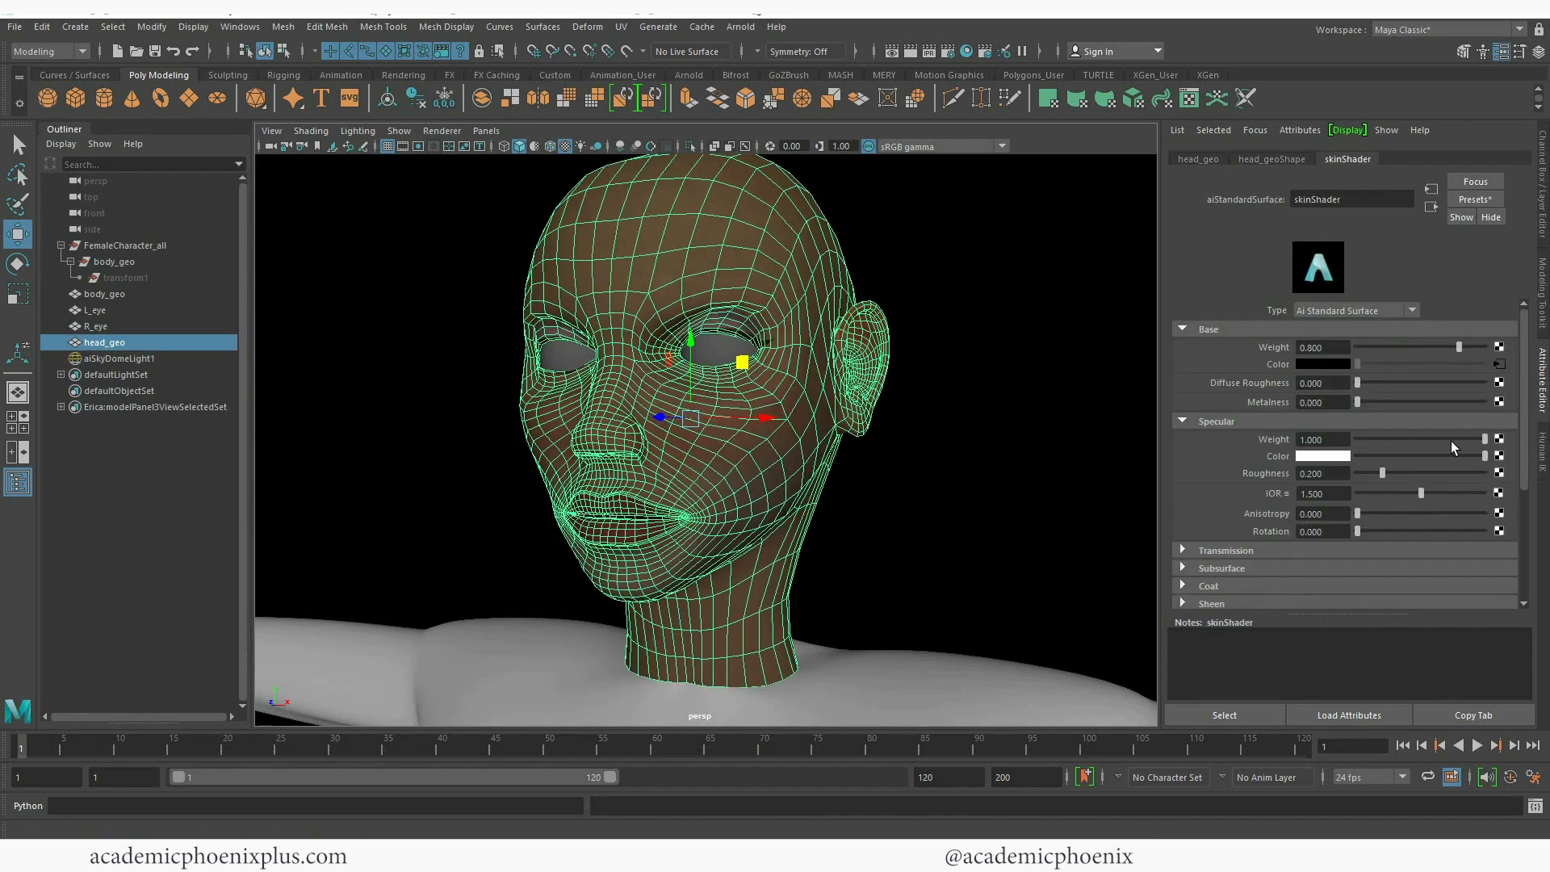
pyautogui.click(1499, 401)
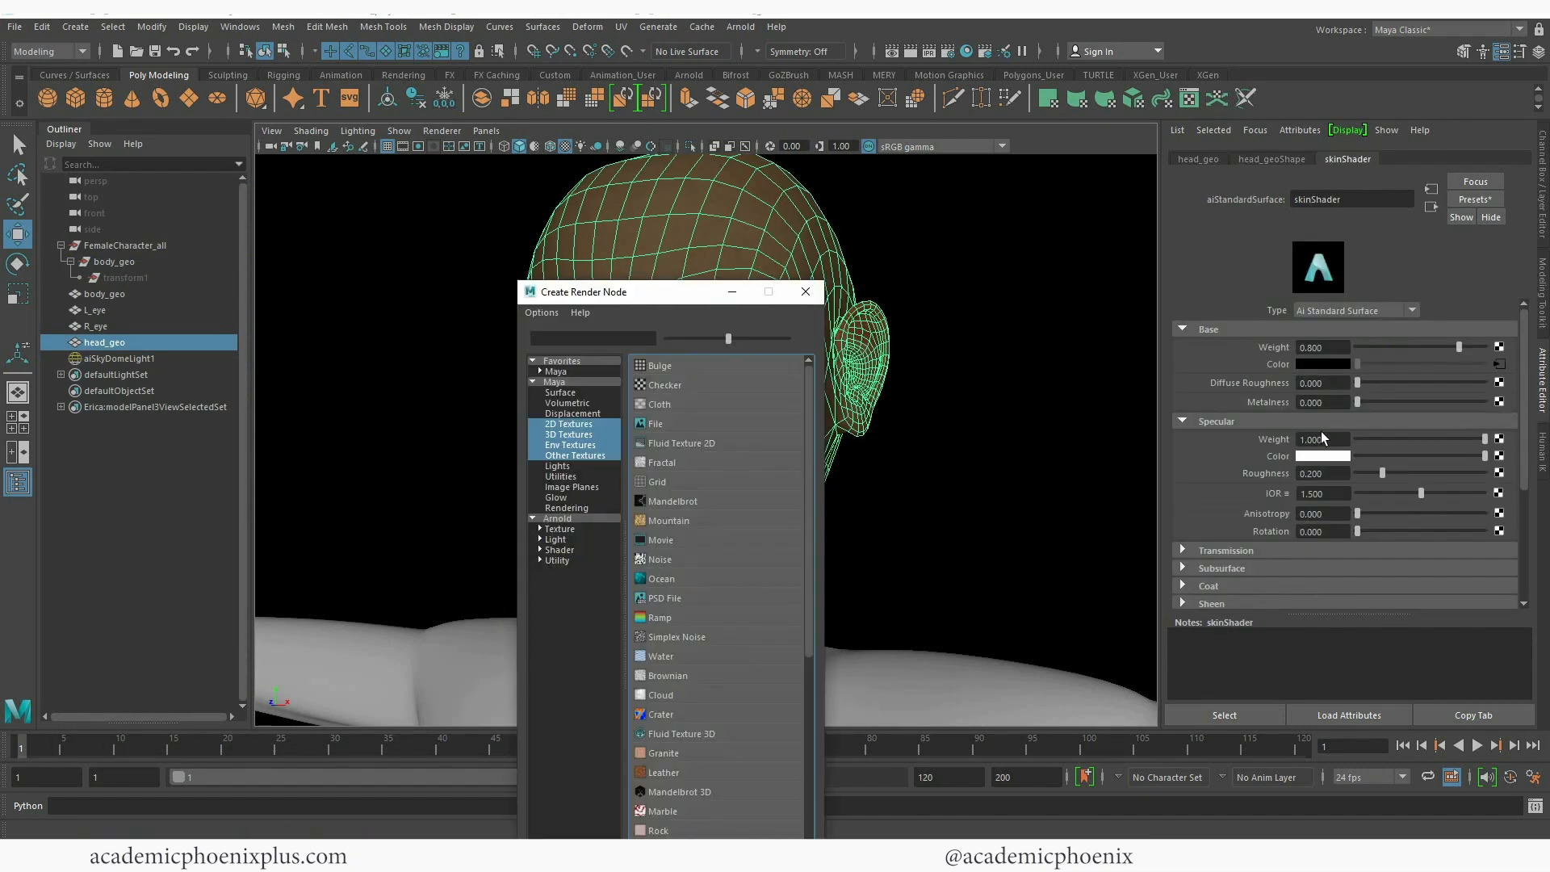
pyautogui.click(691, 424)
pyautogui.click(1502, 379)
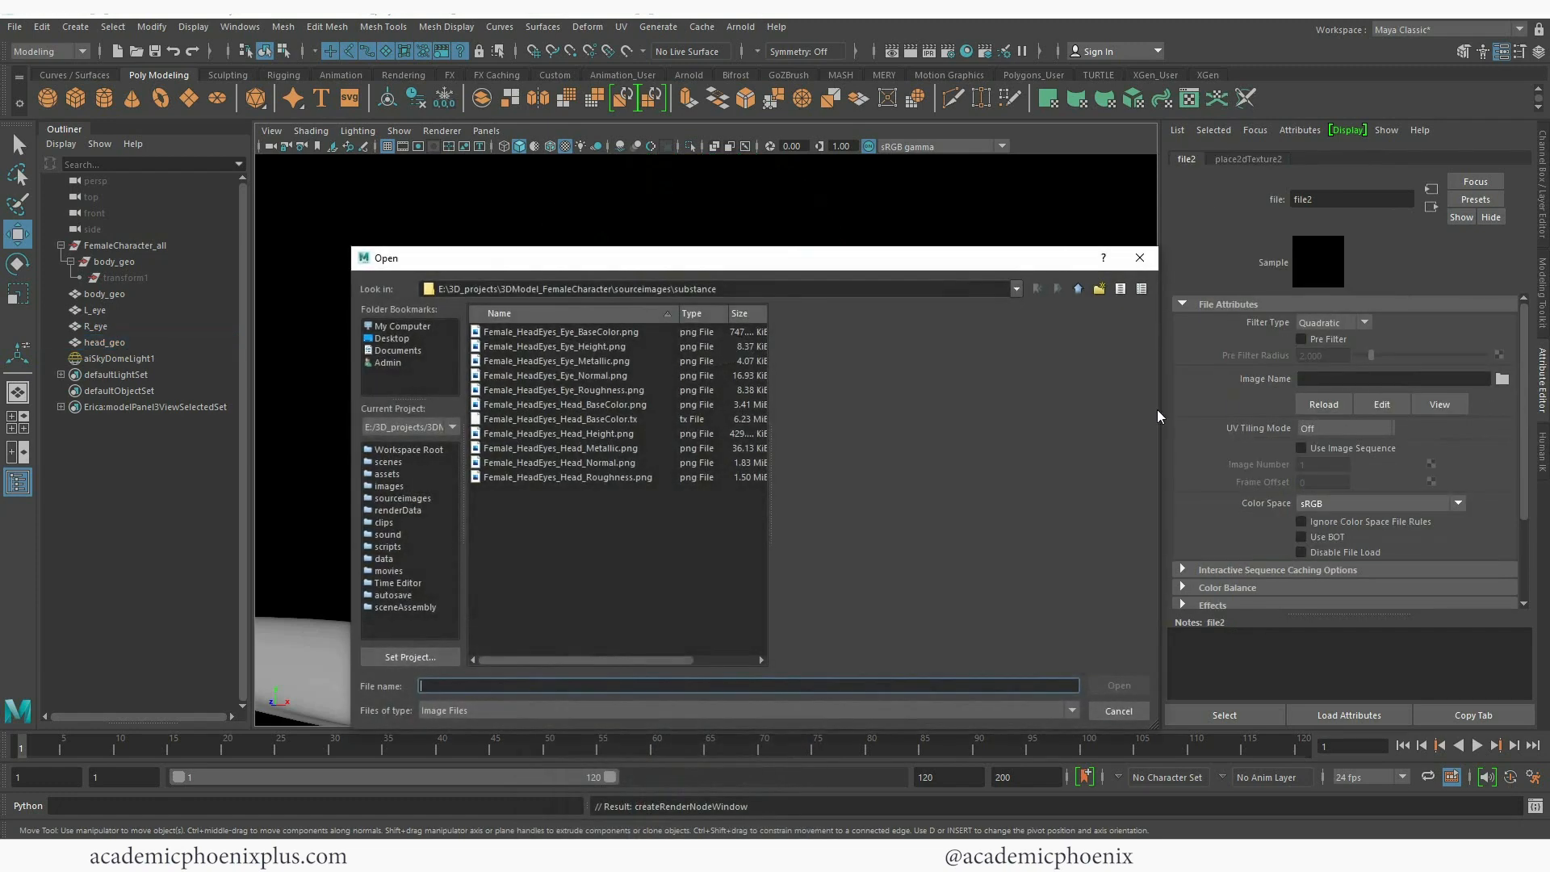
pyautogui.click(622, 449)
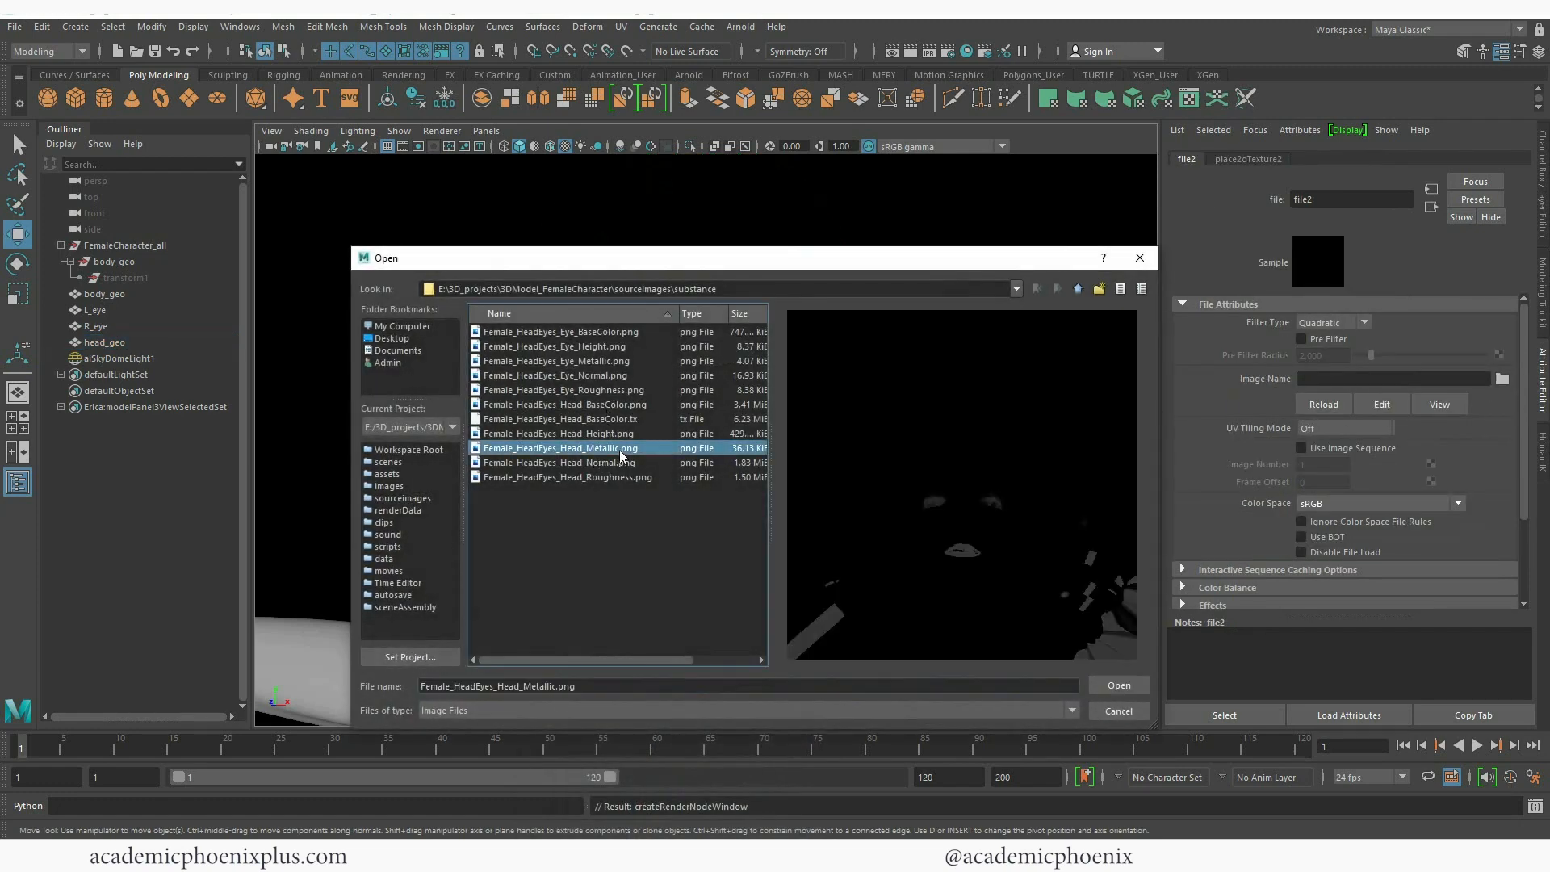
pyautogui.doubleClick(619, 449)
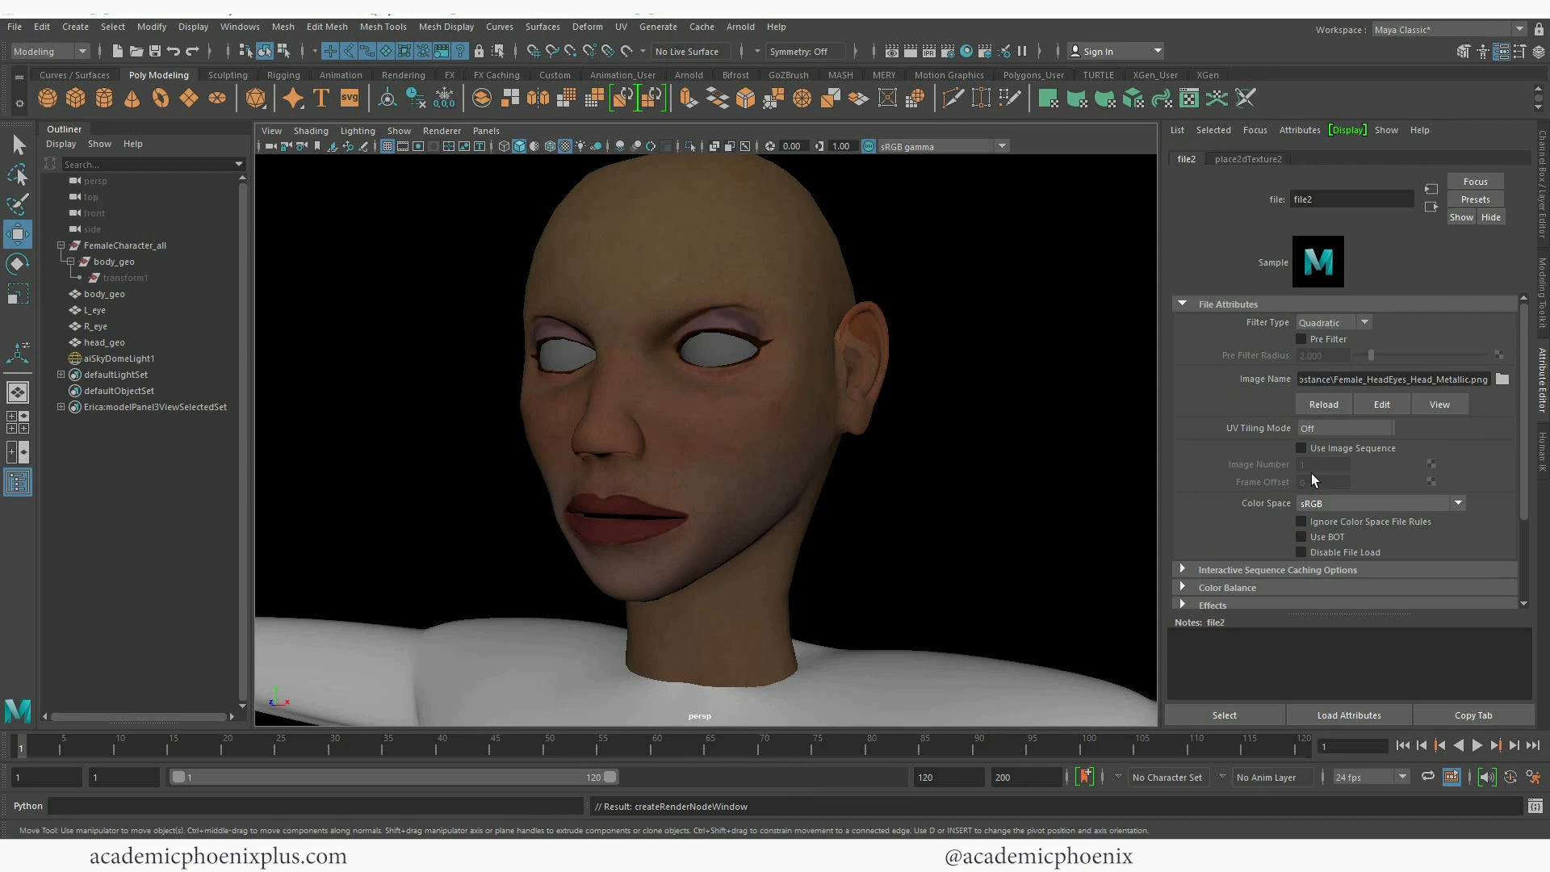
# Turn on Alpha Is Luminance for the metallic texture and render the head in the Arnold RenderView
pyautogui.scroll(-2, 1518, 497)
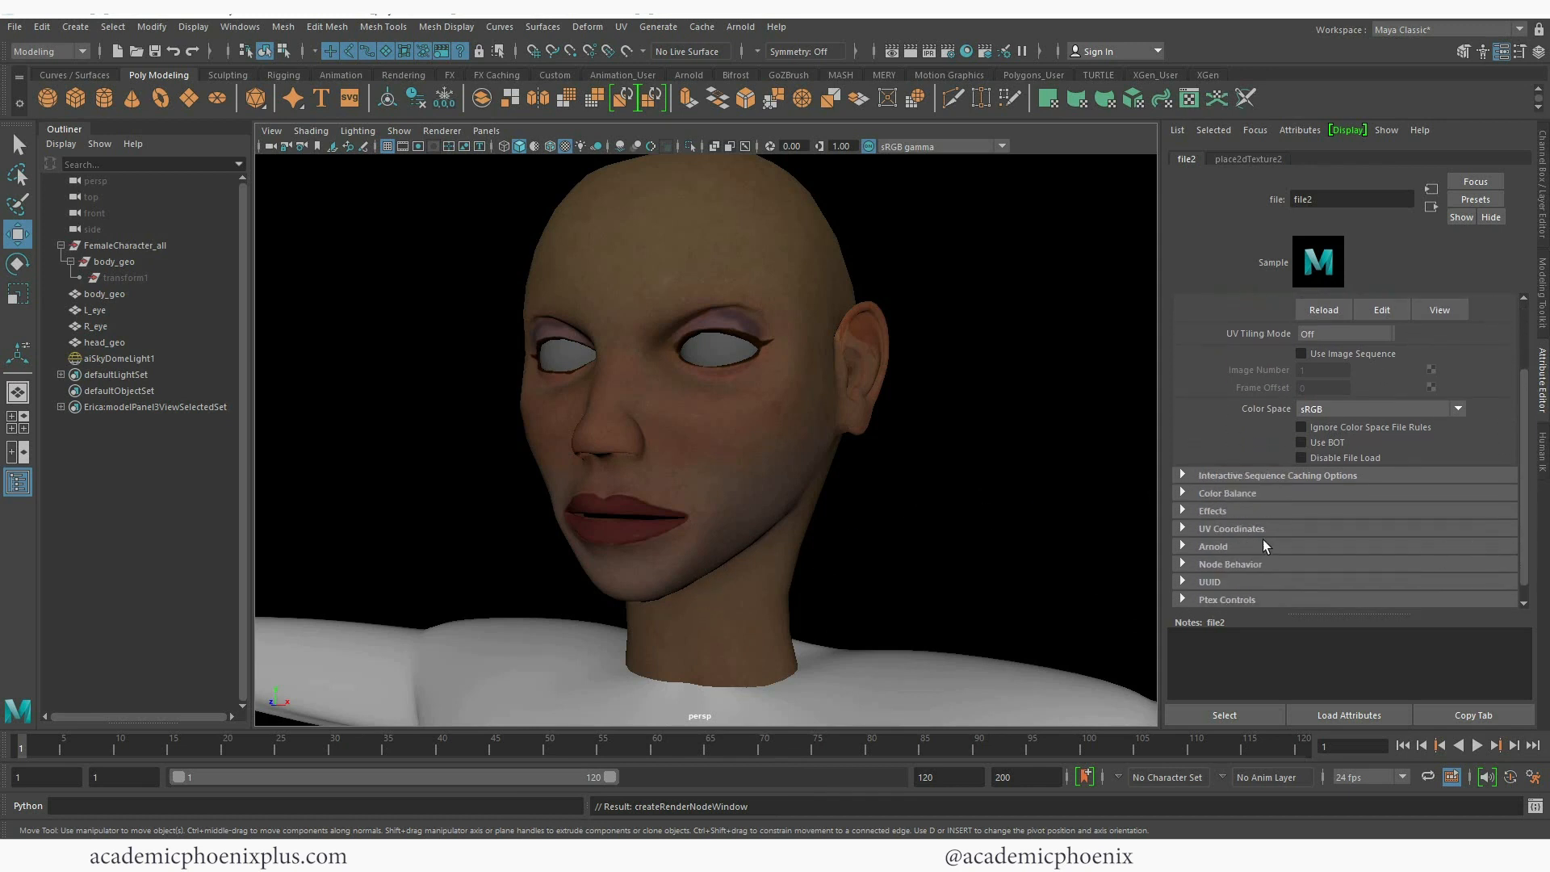
pyautogui.click(1262, 494)
pyautogui.scroll(-2, 1438, 517)
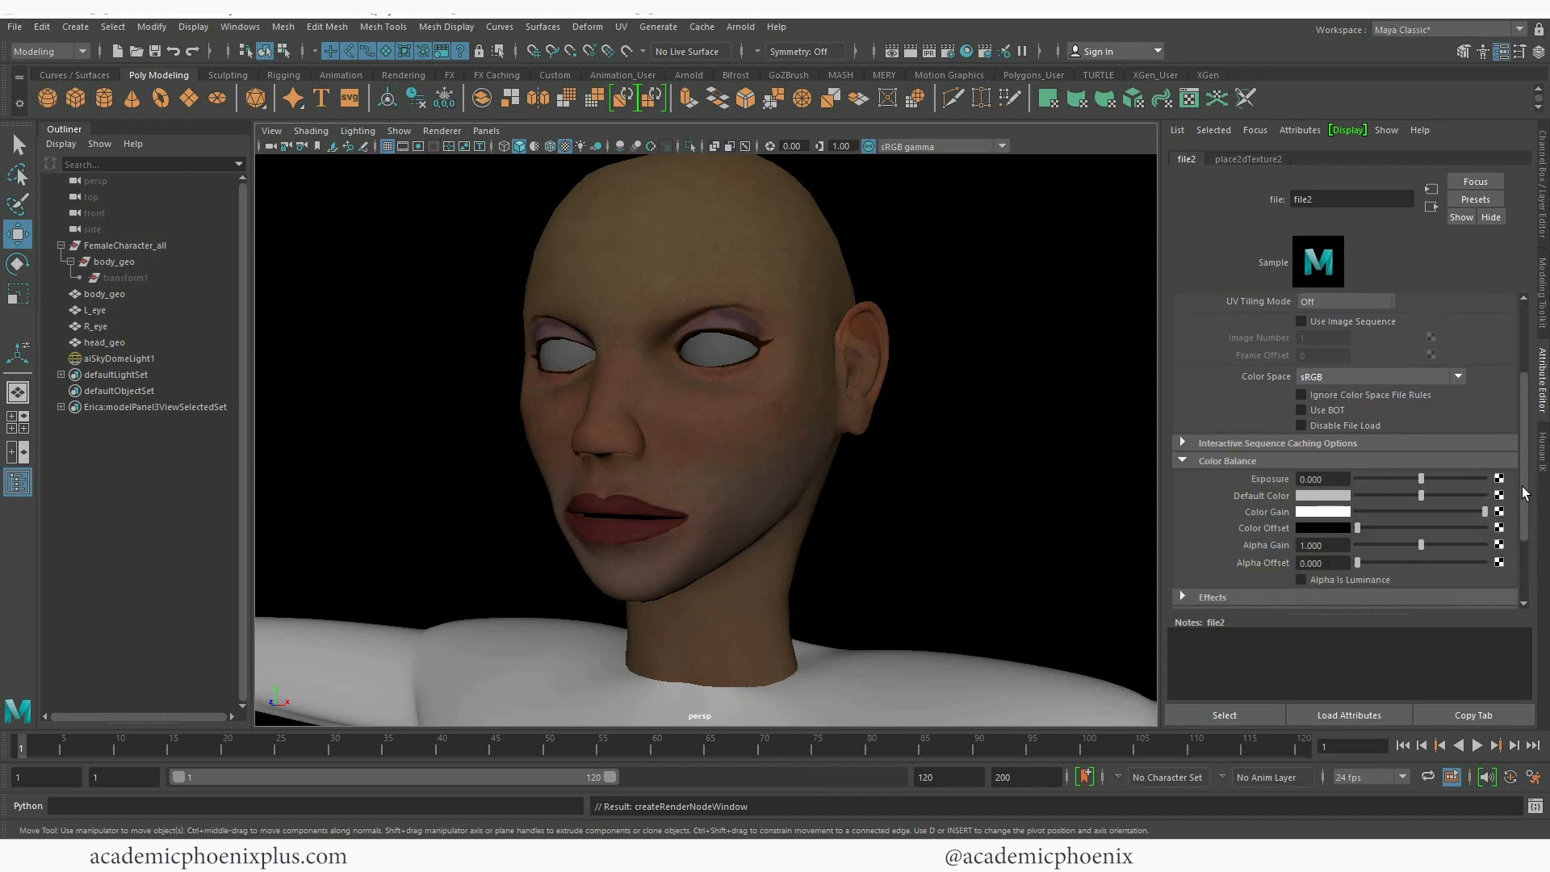
pyautogui.click(1344, 556)
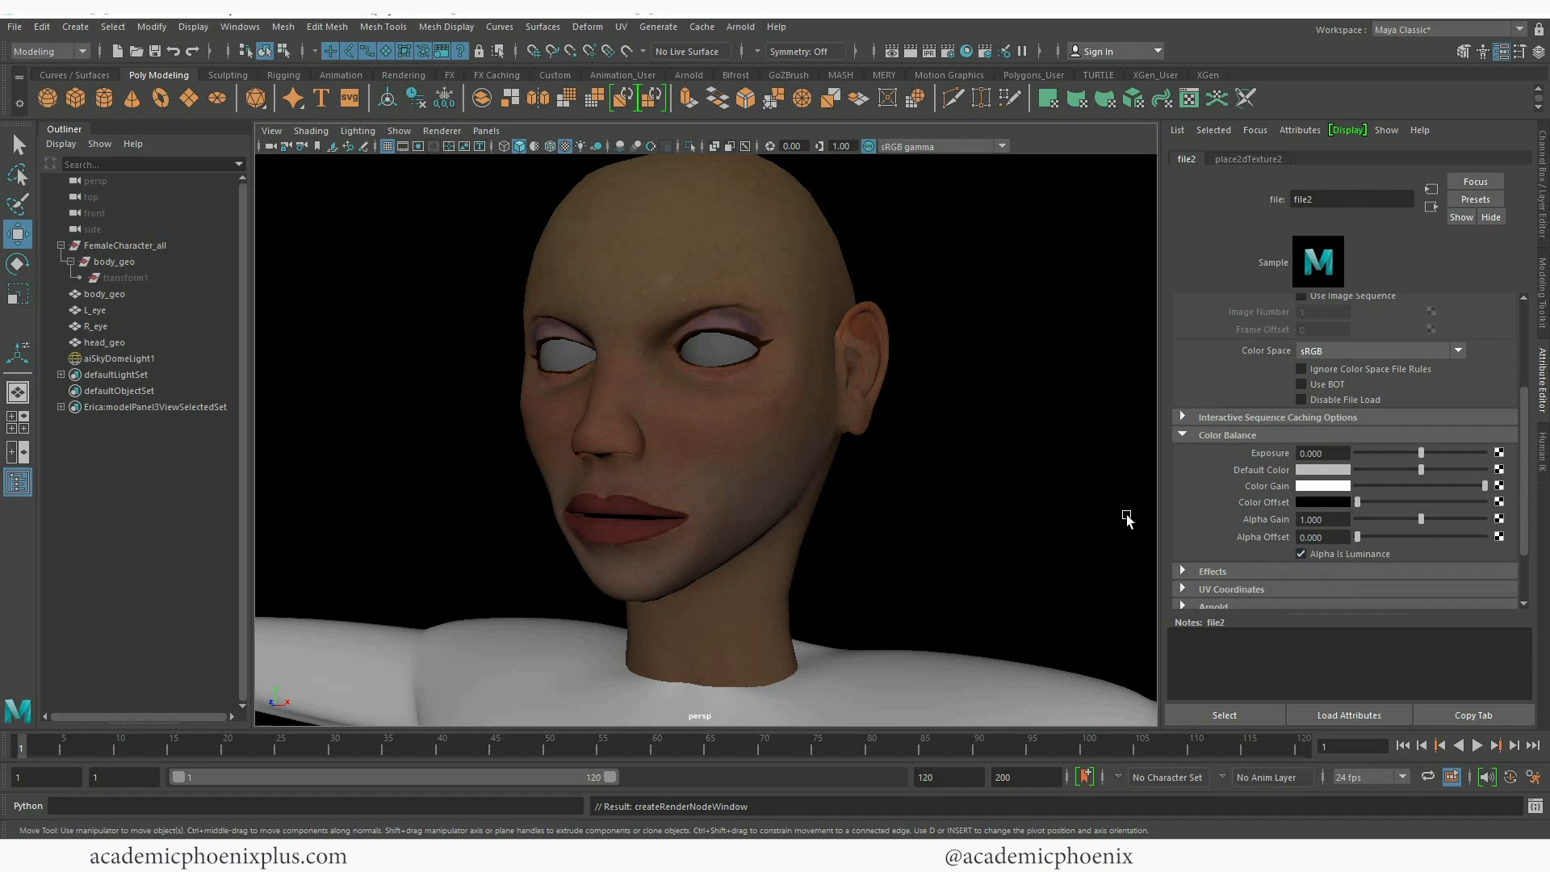
pyautogui.click(741, 26)
pyautogui.click(758, 56)
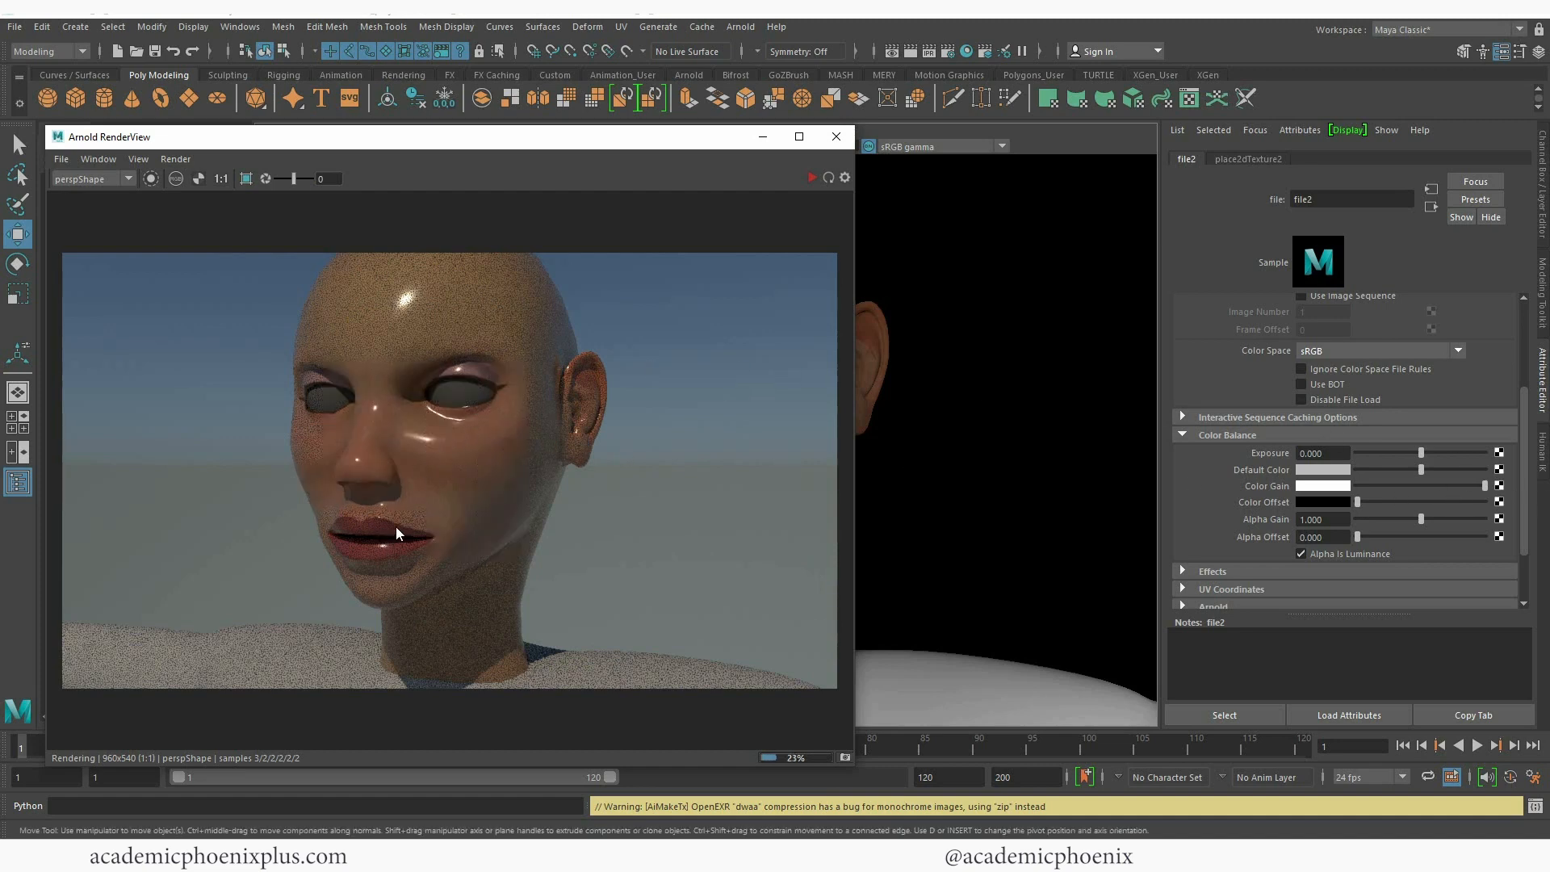
# Return to skinShader and map its specular roughness to Female_HeadEyes_Head_Roughness.png through a File texture
pyautogui.moveTo(1529, 464); pyautogui.dragTo(1513, 319)
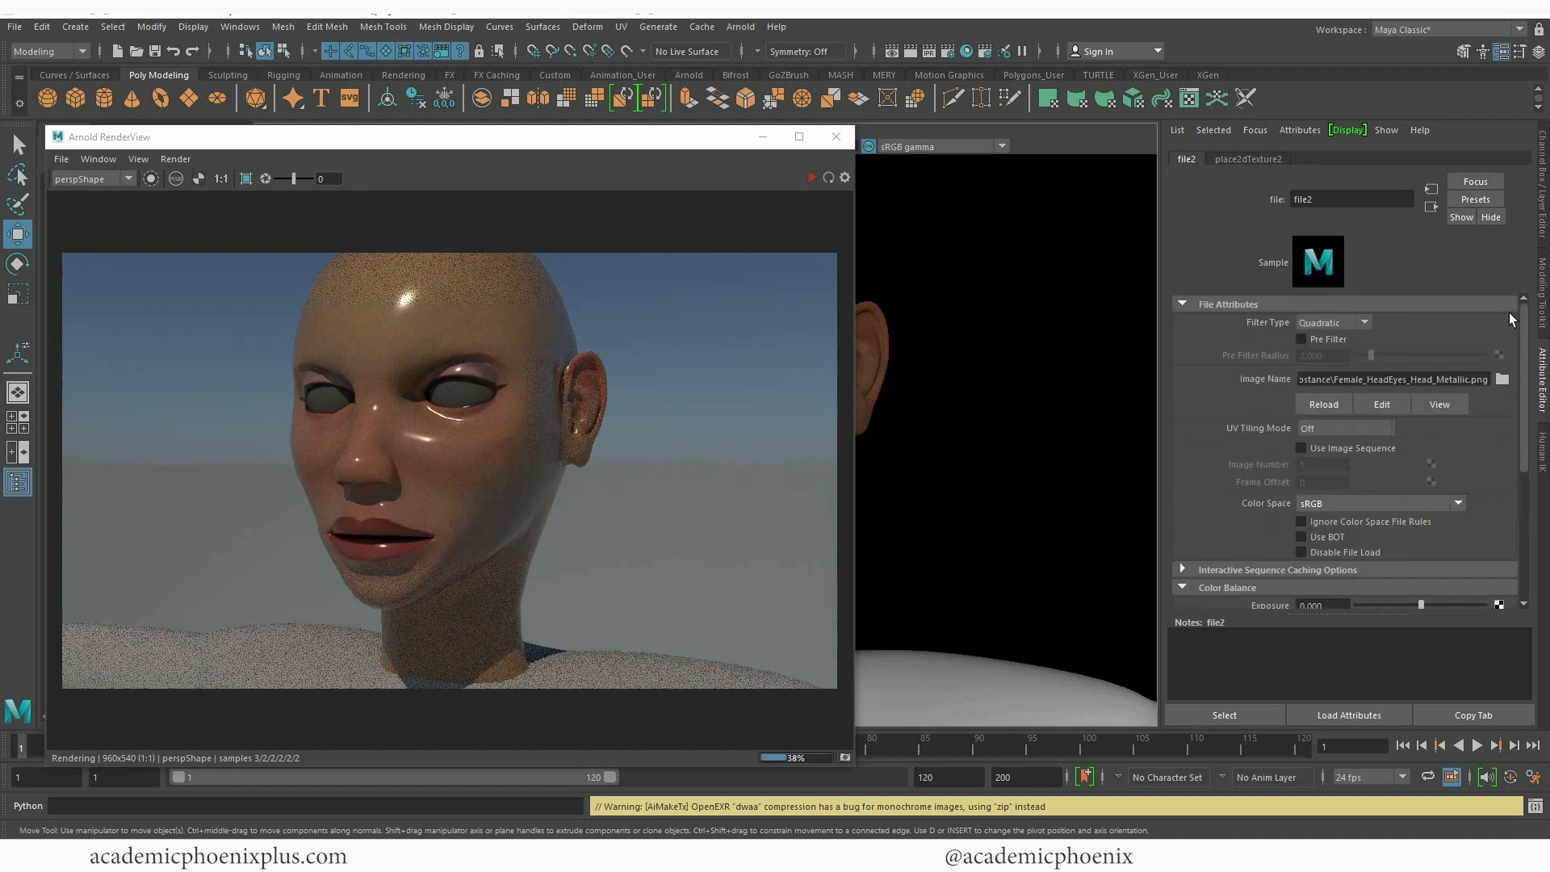
pyautogui.click(1431, 207)
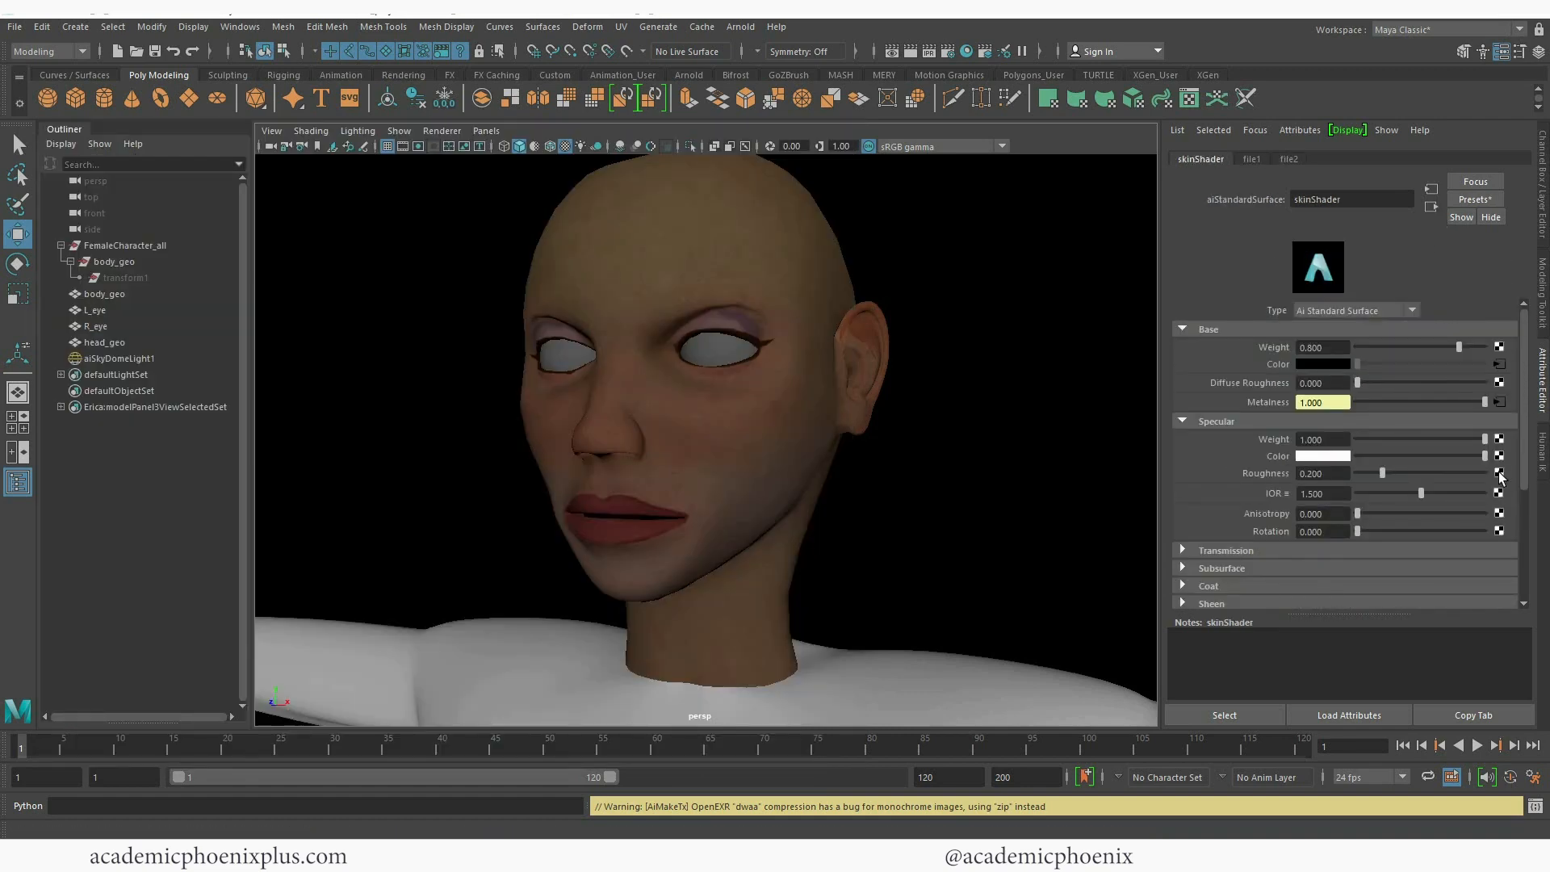
pyautogui.click(1500, 474)
pyautogui.click(701, 438)
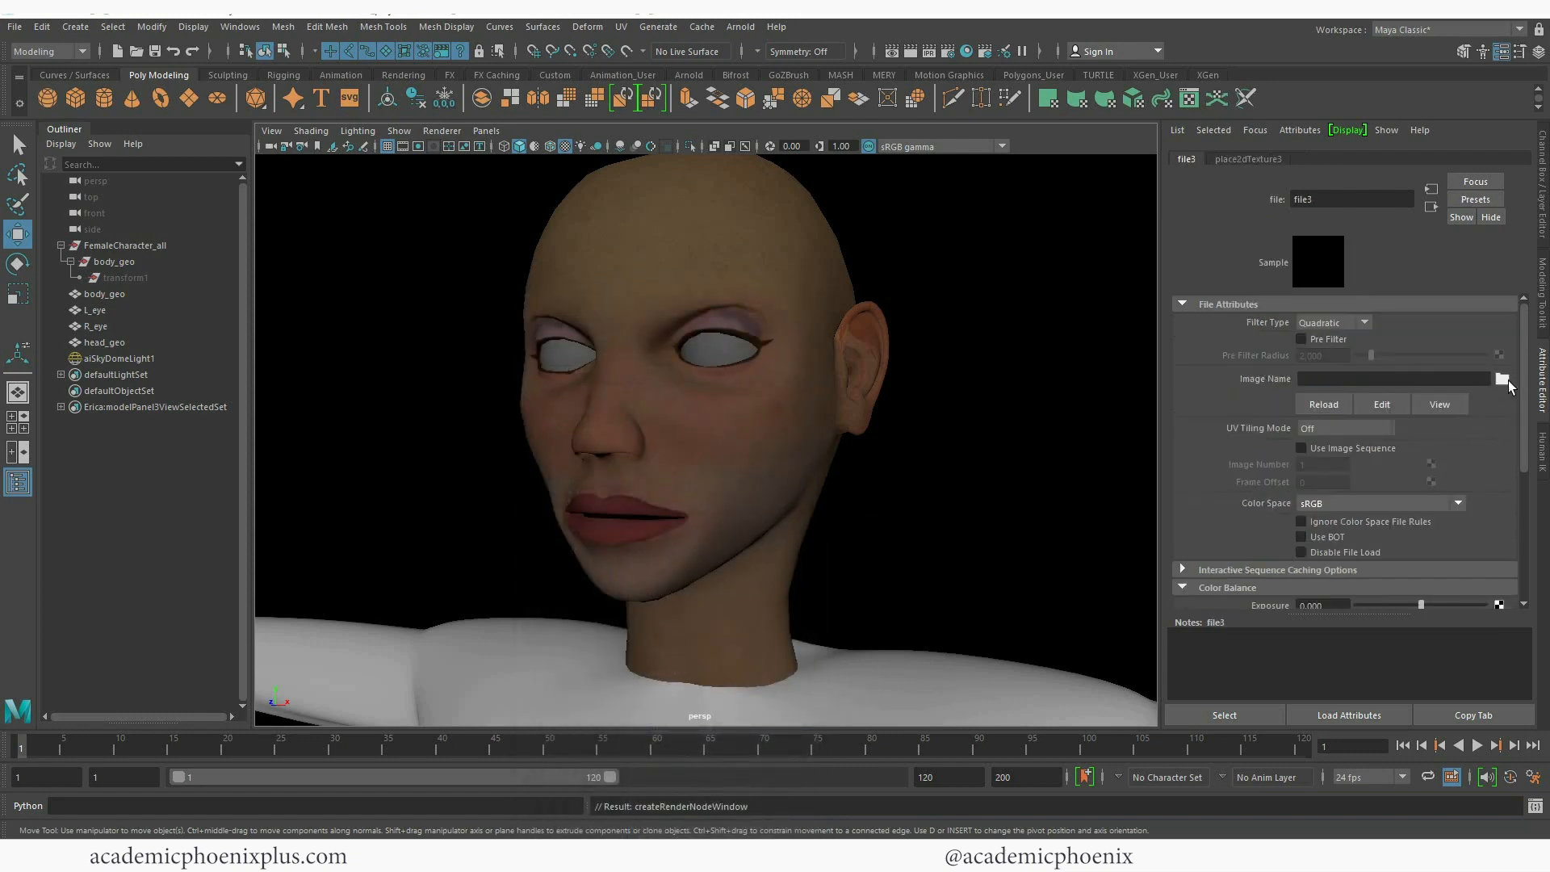
pyautogui.click(1500, 378)
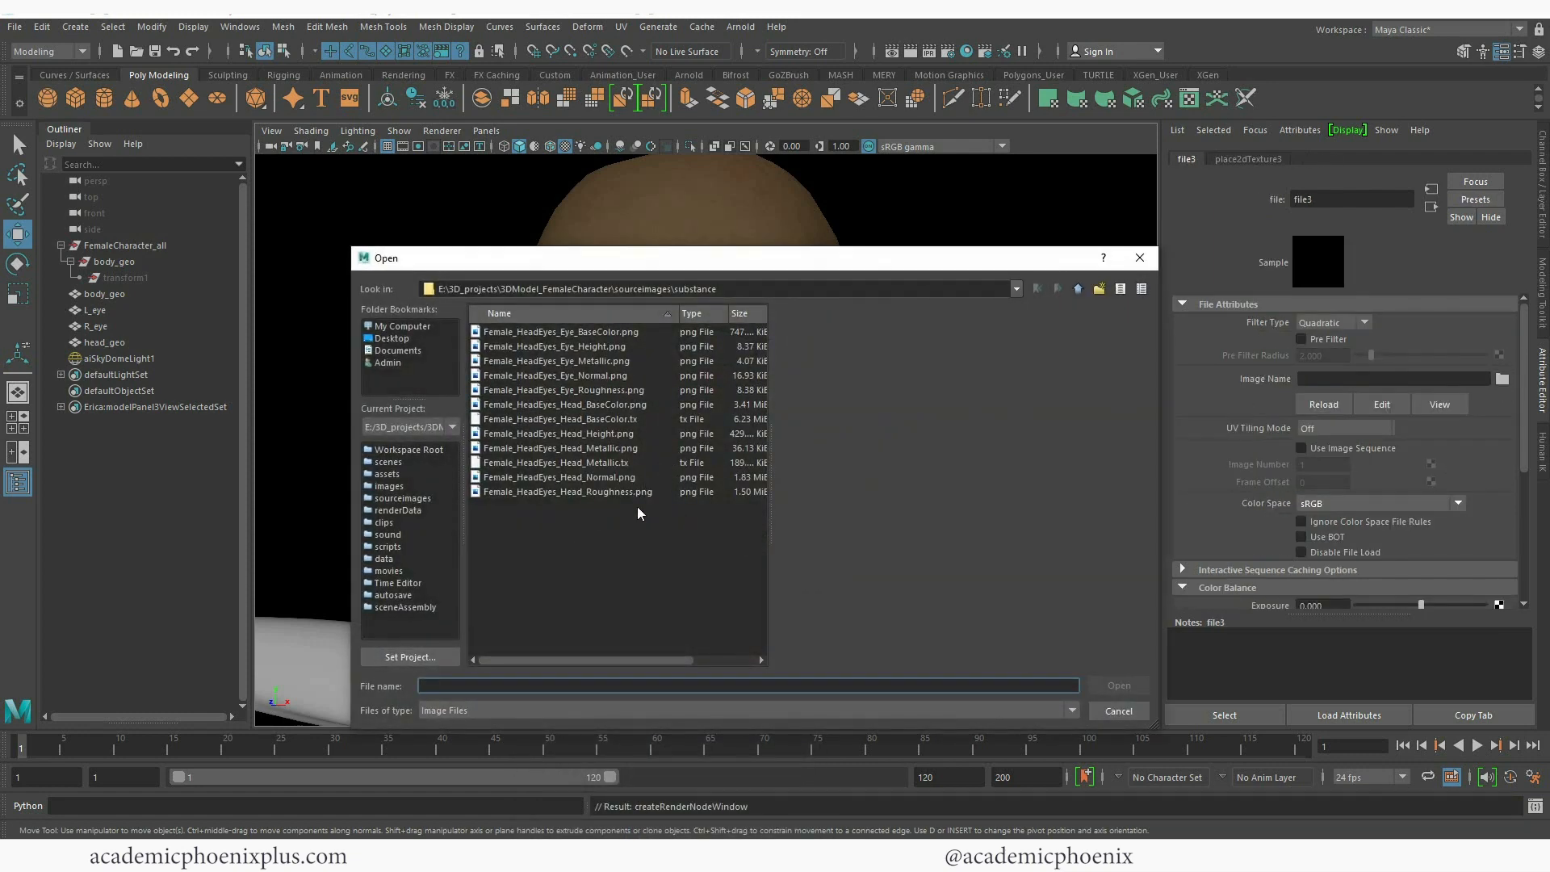
pyautogui.doubleClick(633, 492)
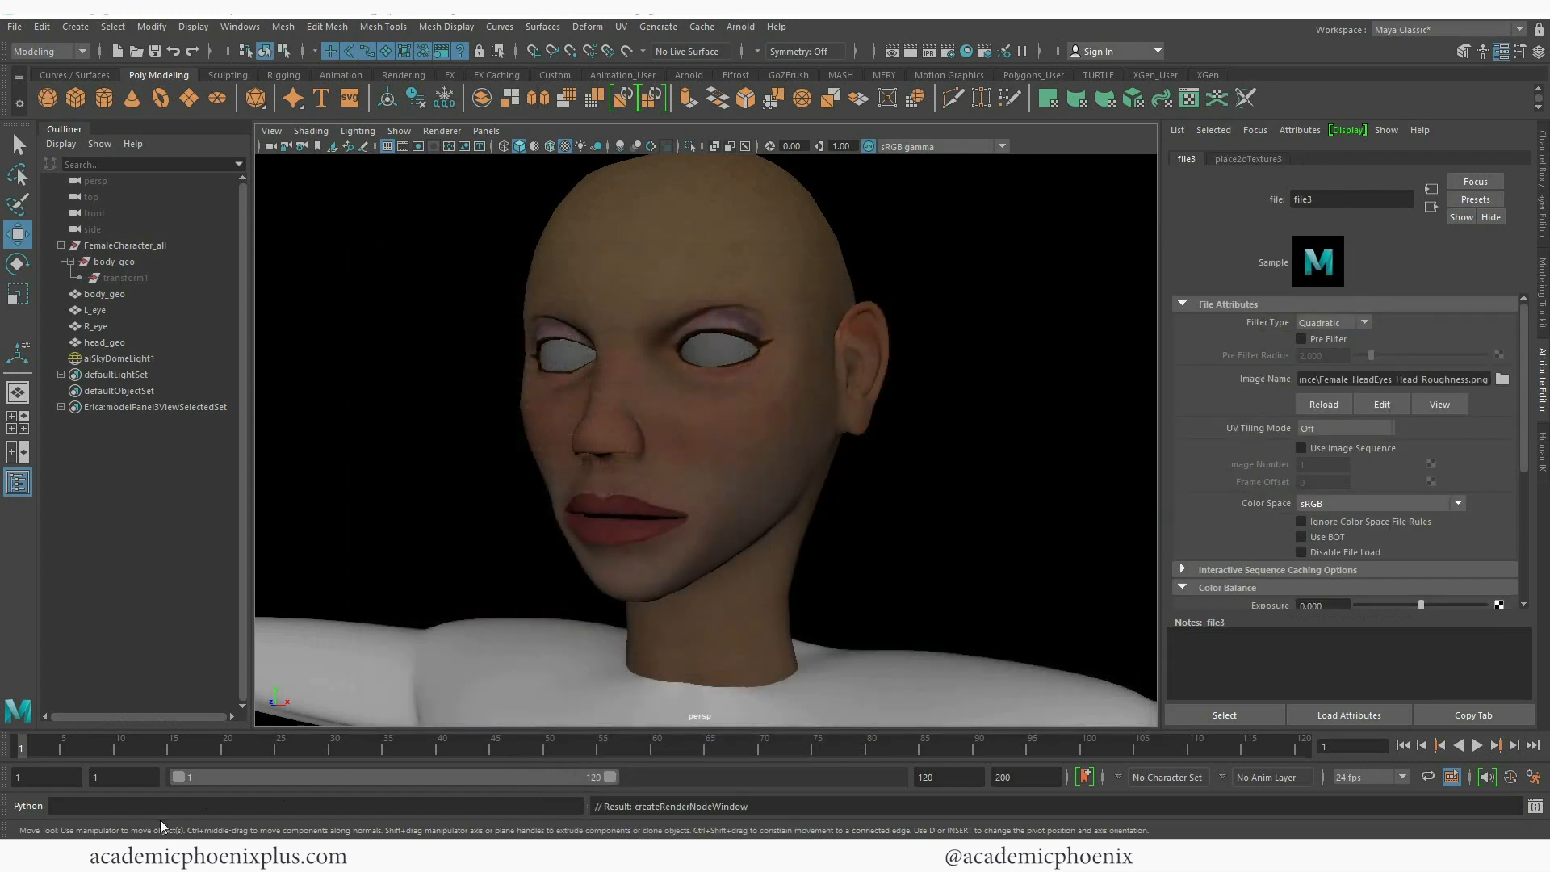
# Render the head in the Arnold RenderView to check the roughness map, and close the render window
pyautogui.click(741, 28)
pyautogui.click(755, 56)
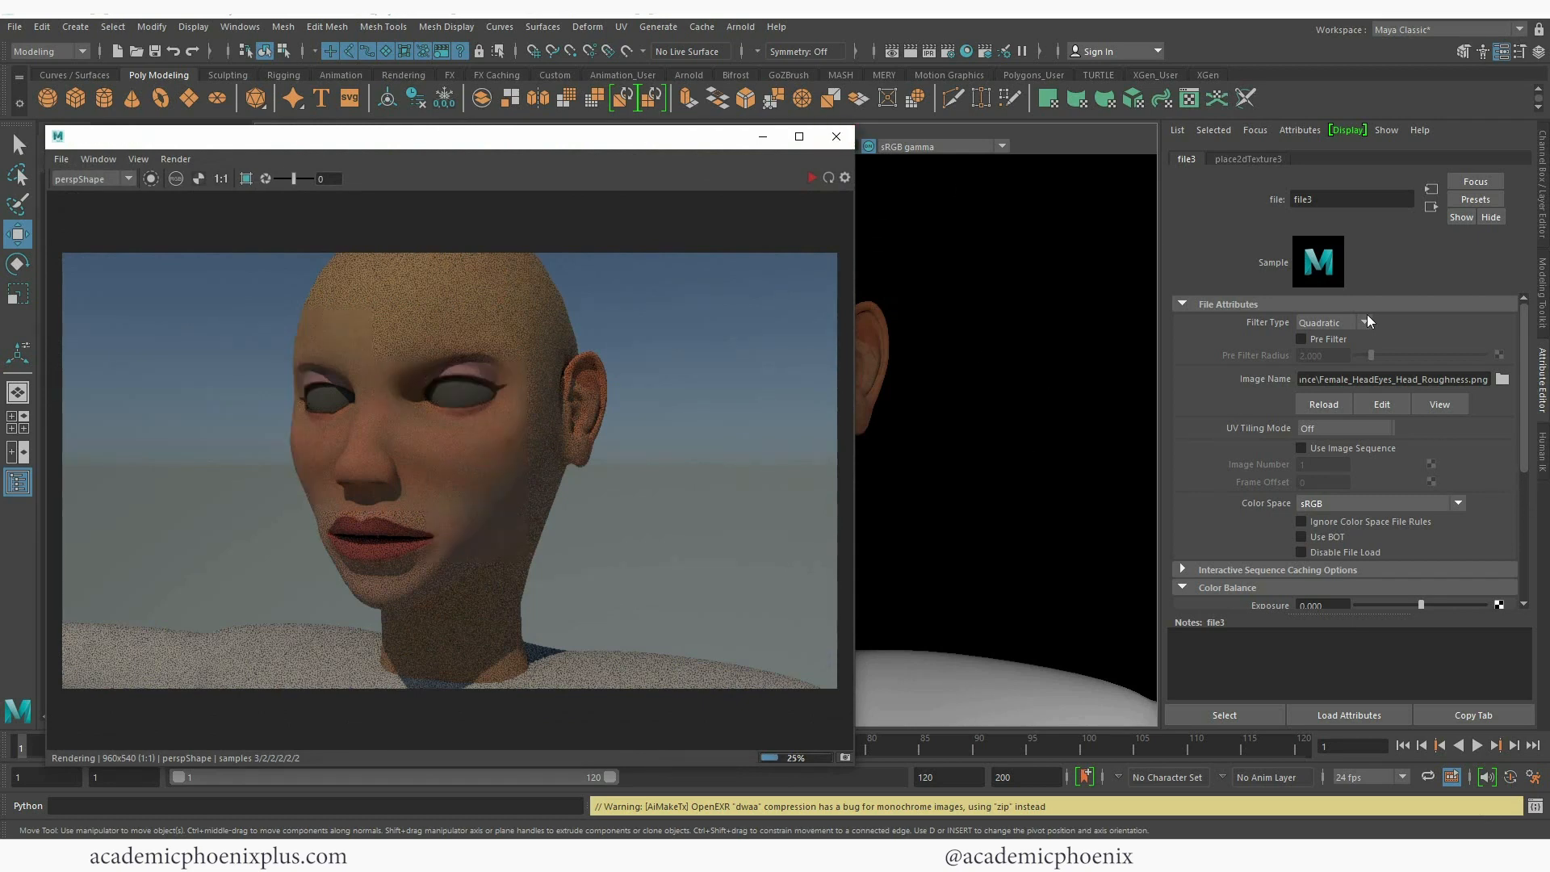
pyautogui.click(837, 136)
# Turn on Alpha Is Luminance for the roughness texture, render the head again, and close the render window
pyautogui.scroll(-5, 1378, 570)
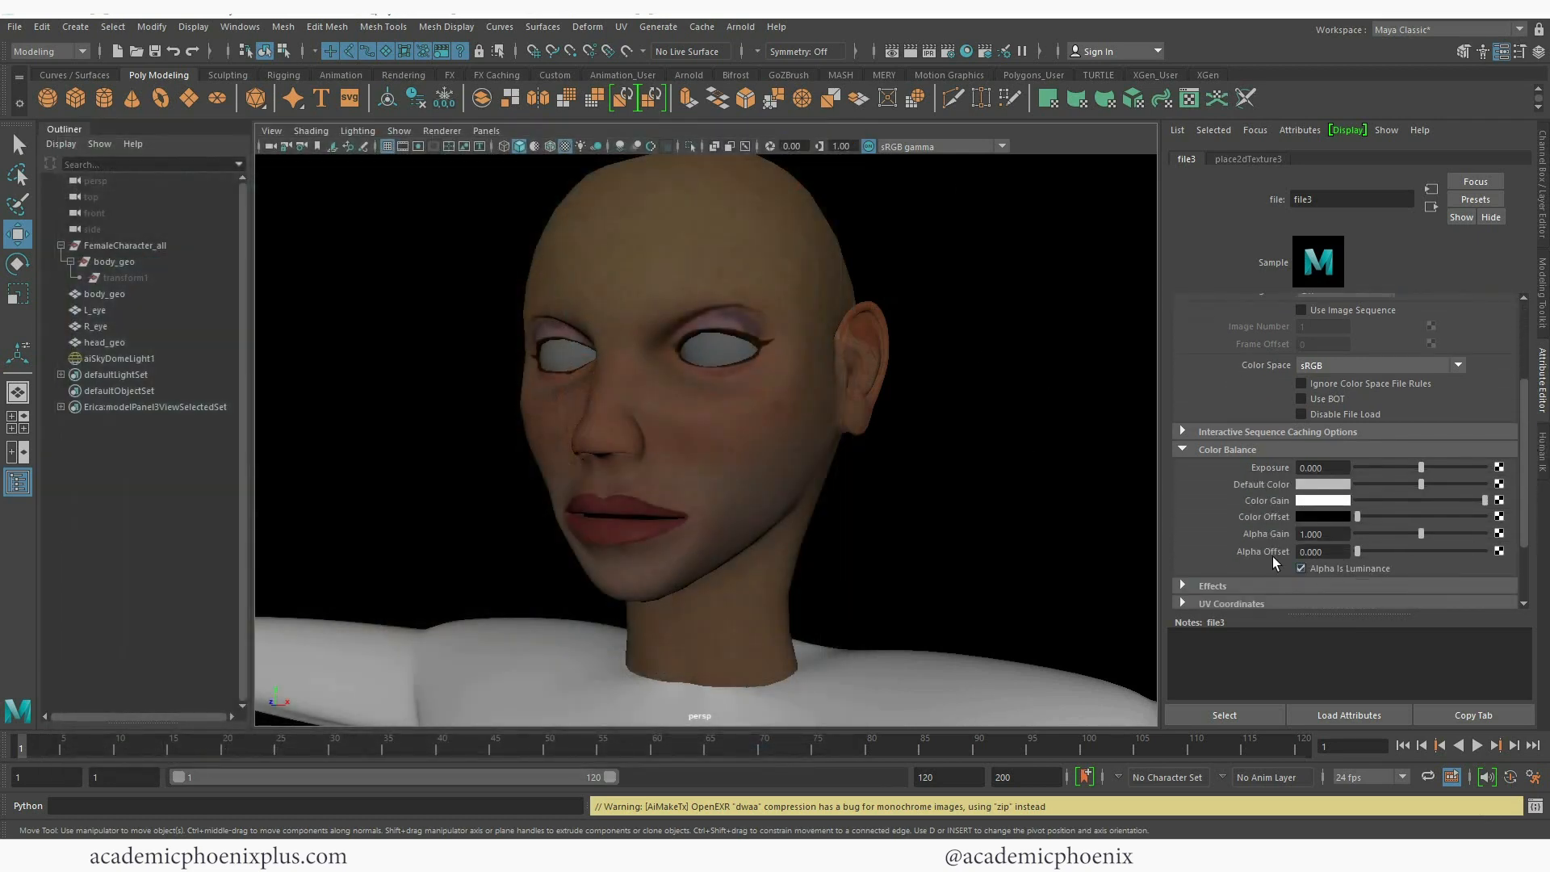
pyautogui.click(740, 26)
pyautogui.click(775, 58)
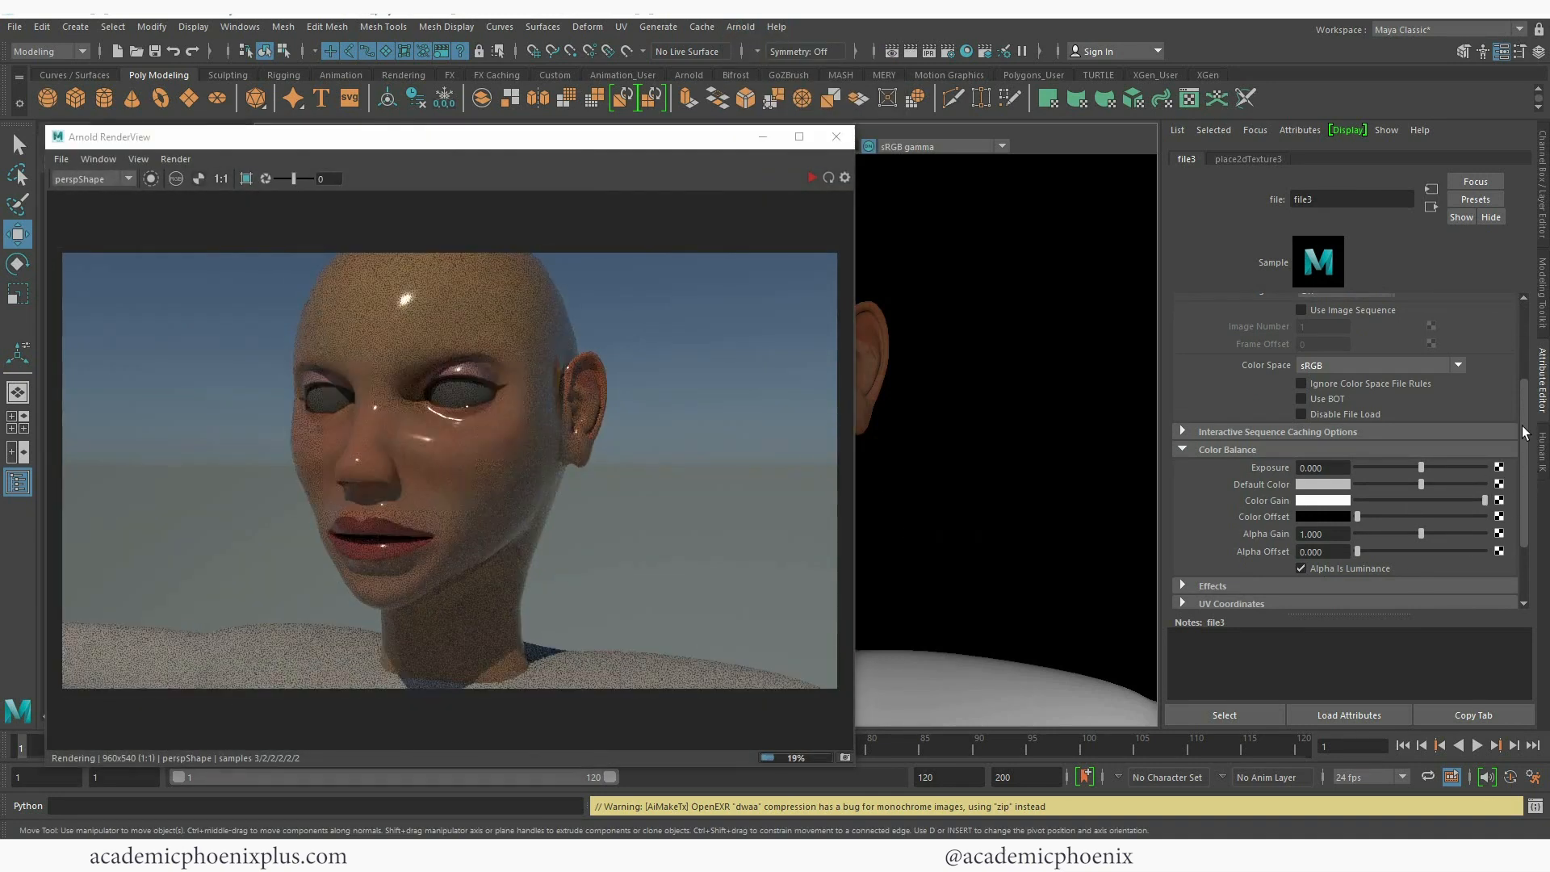
pyautogui.moveTo(1524, 458); pyautogui.dragTo(1521, 426)
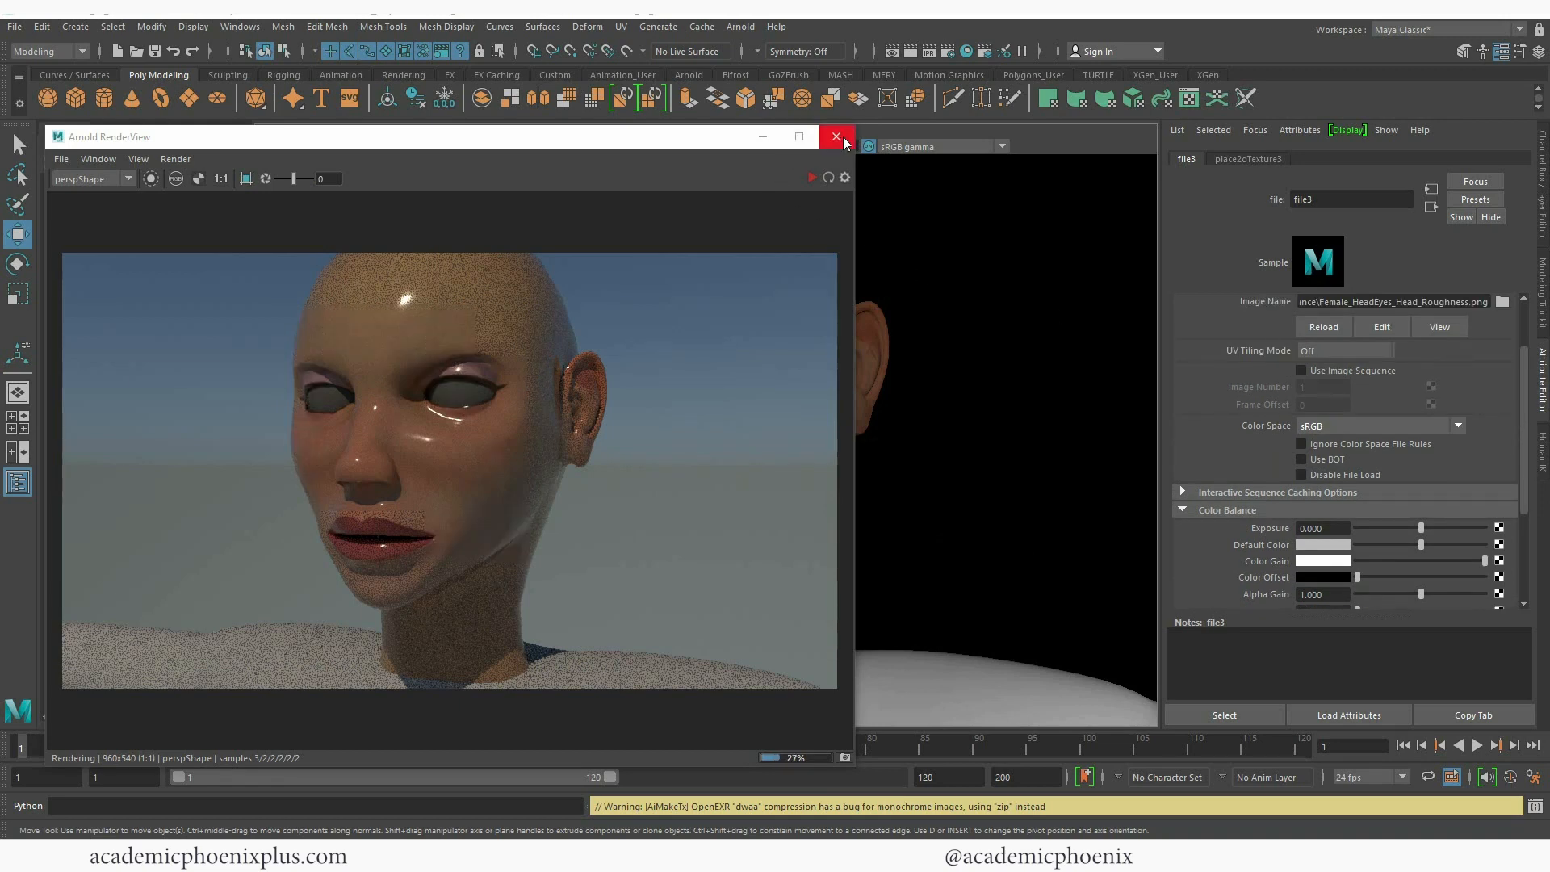
pyautogui.click(835, 137)
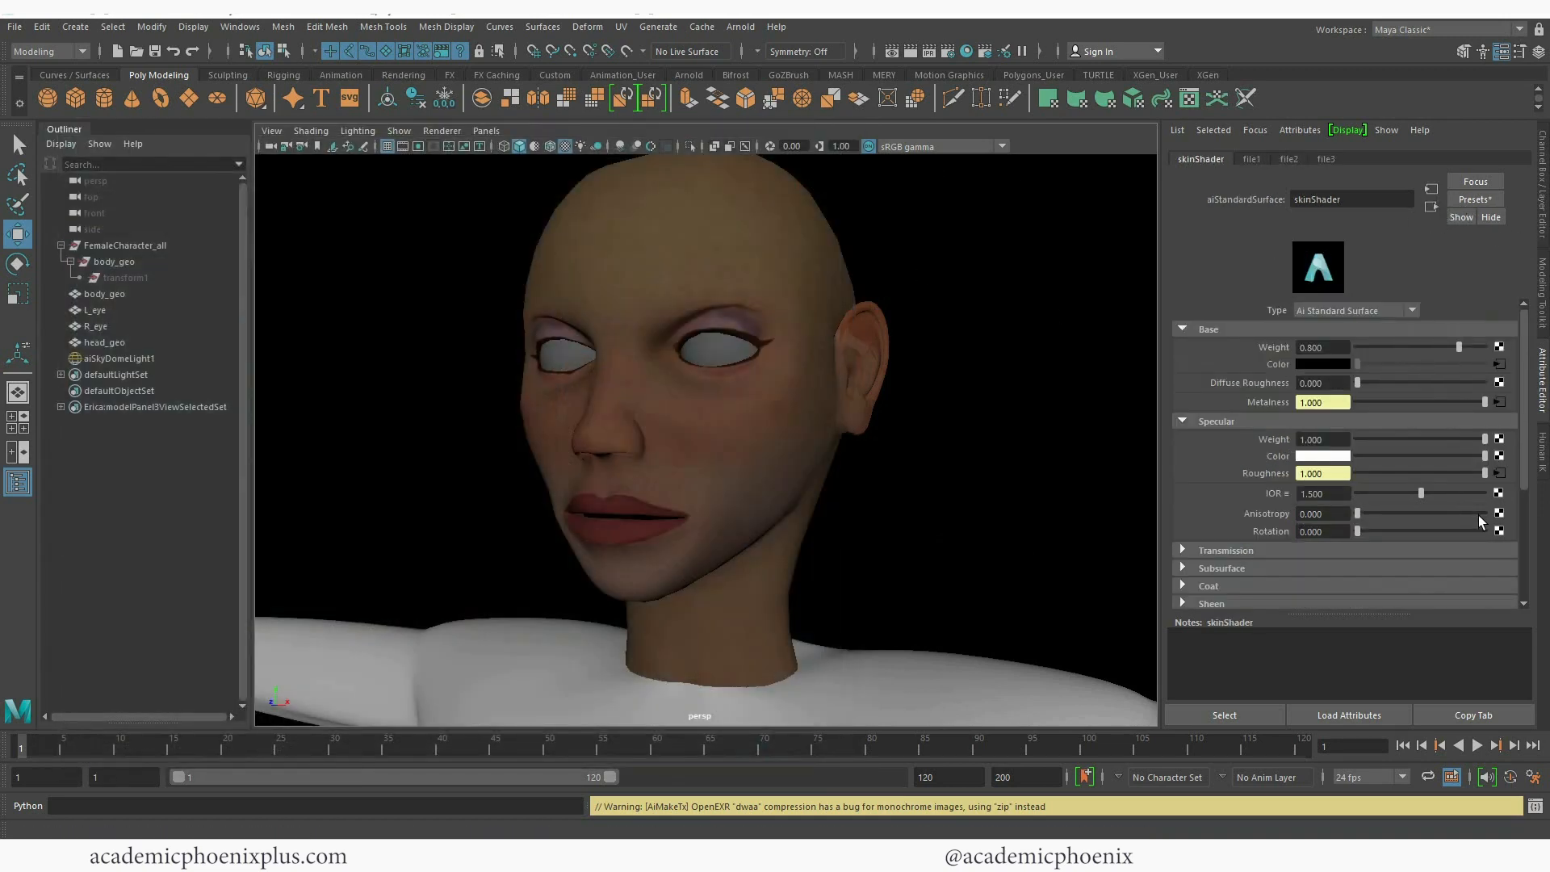
# Connect a File texture to skinShader's bump mapping under Geometry and set the bump node to use Tangent Space Normals
pyautogui.moveTo(1524, 478); pyautogui.dragTo(1524, 551)
pyautogui.click(1246, 548)
pyautogui.click(1498, 517)
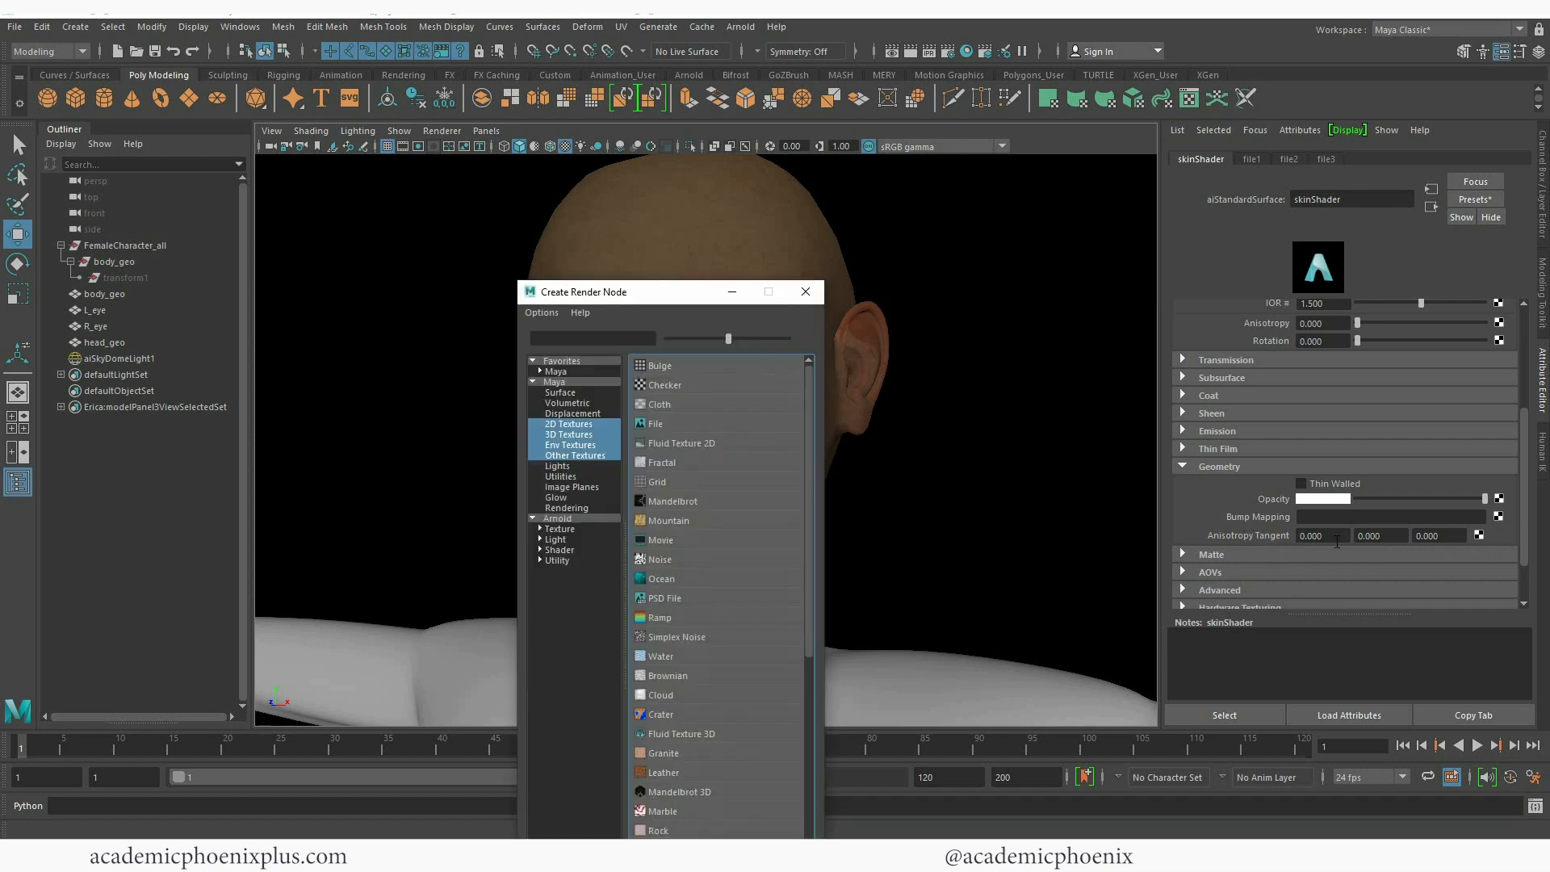
pyautogui.click(691, 428)
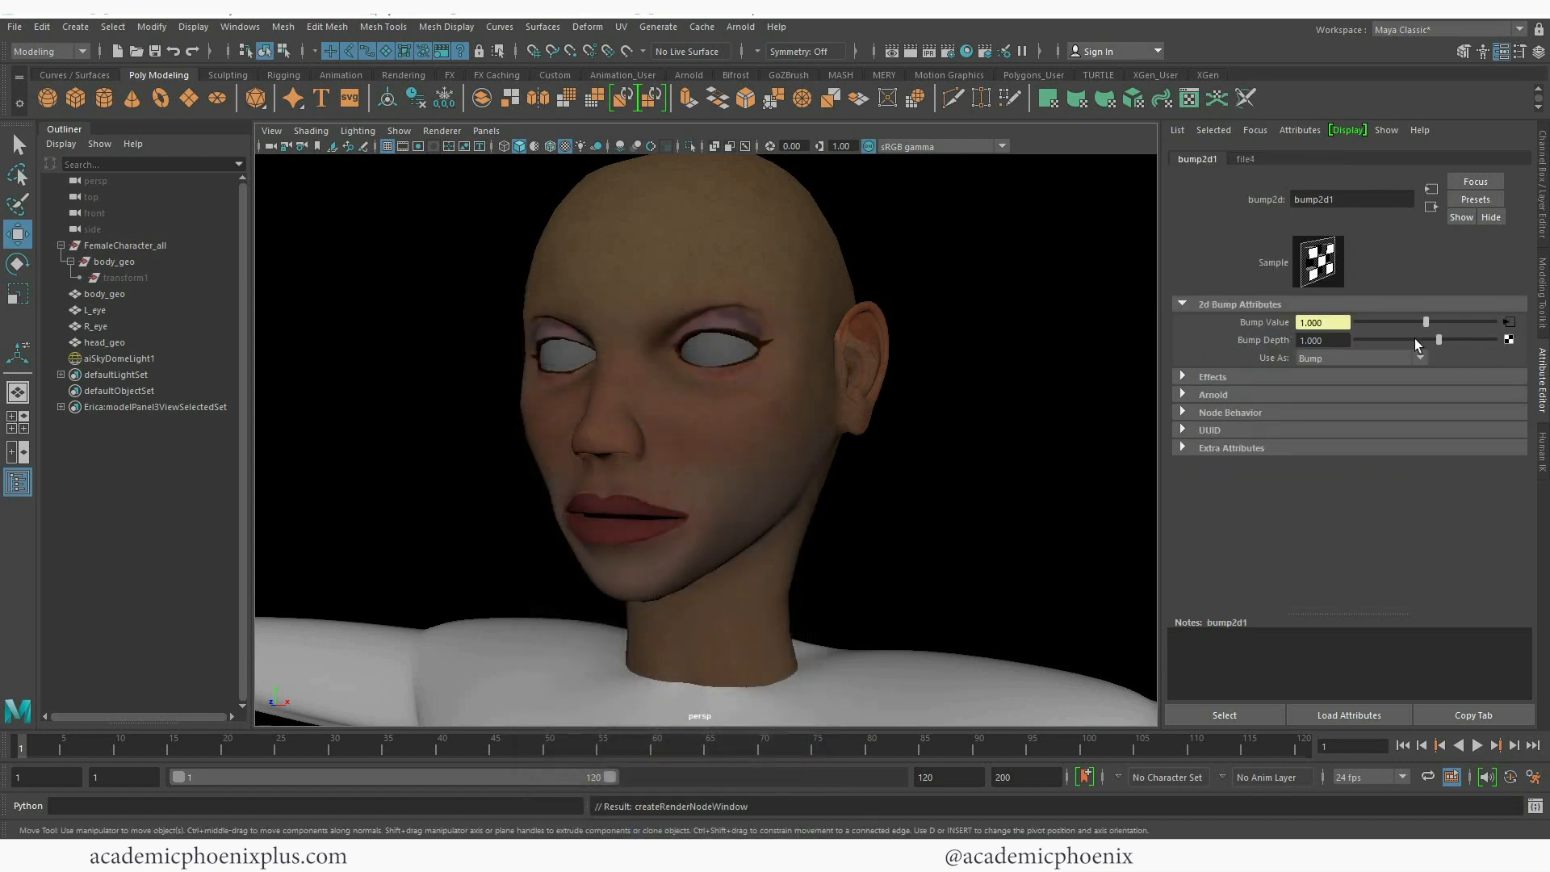
pyautogui.click(1360, 358)
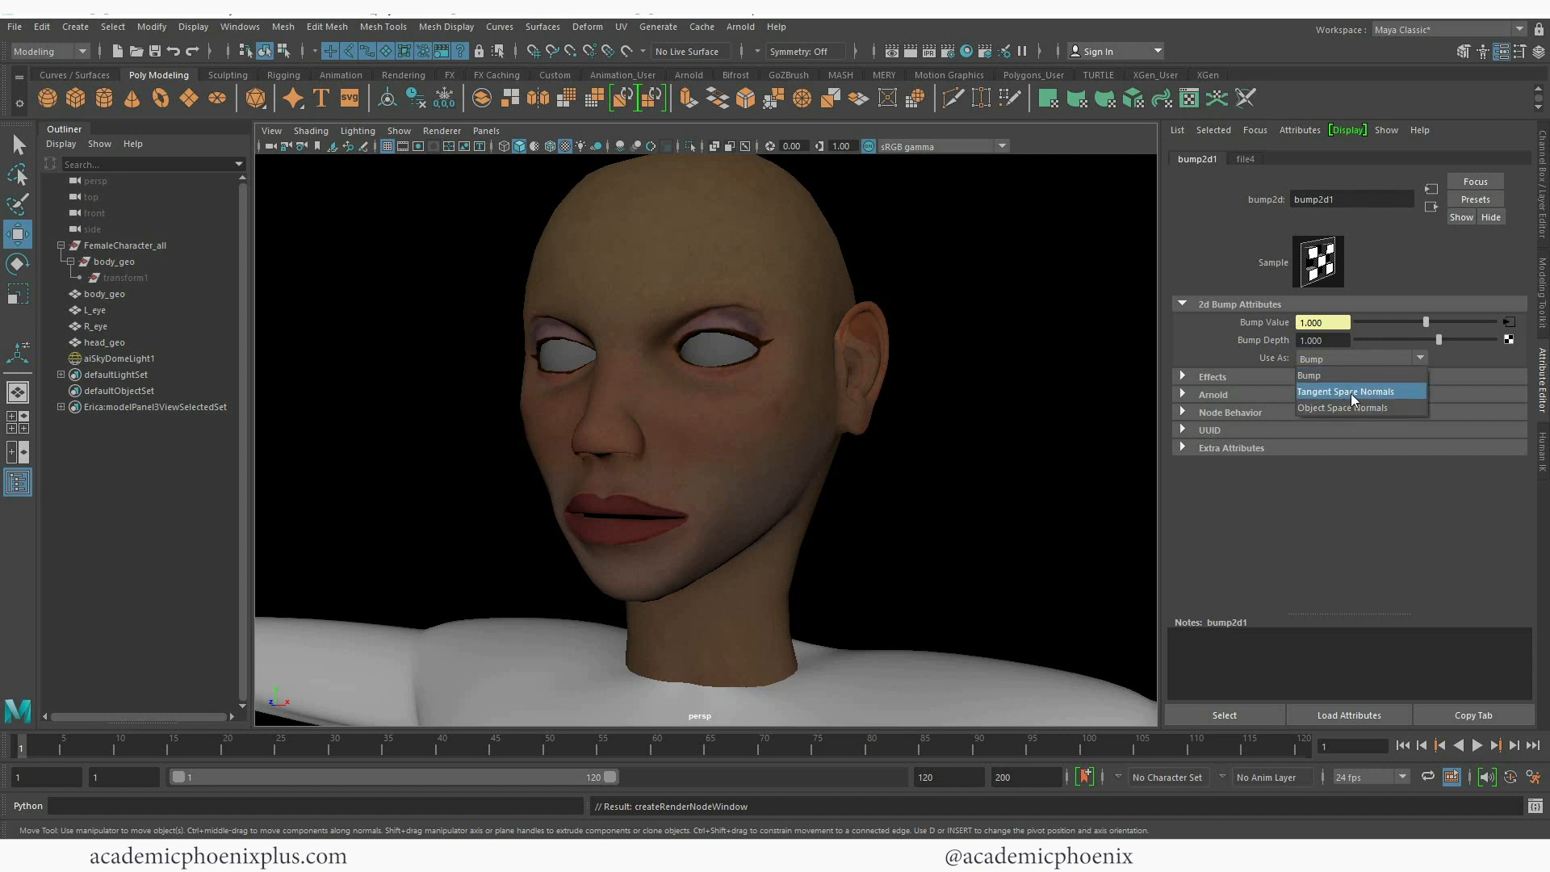
pyautogui.click(1352, 394)
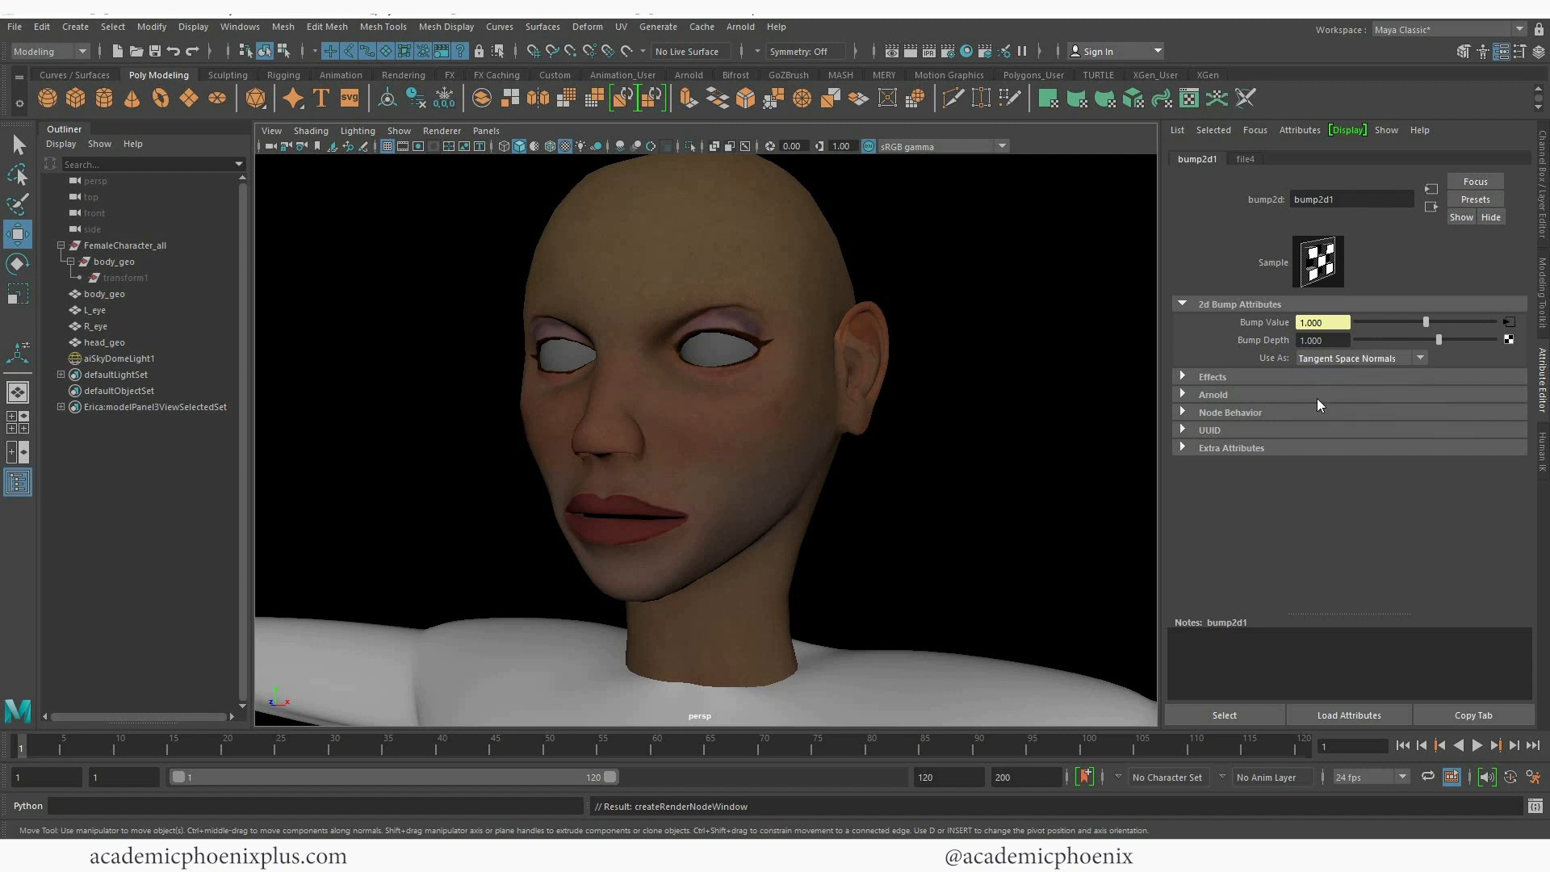
# Load Female_HeadEyes_Head_Normal.png from the substance folder into the bump node's file texture
pyautogui.click(1236, 396)
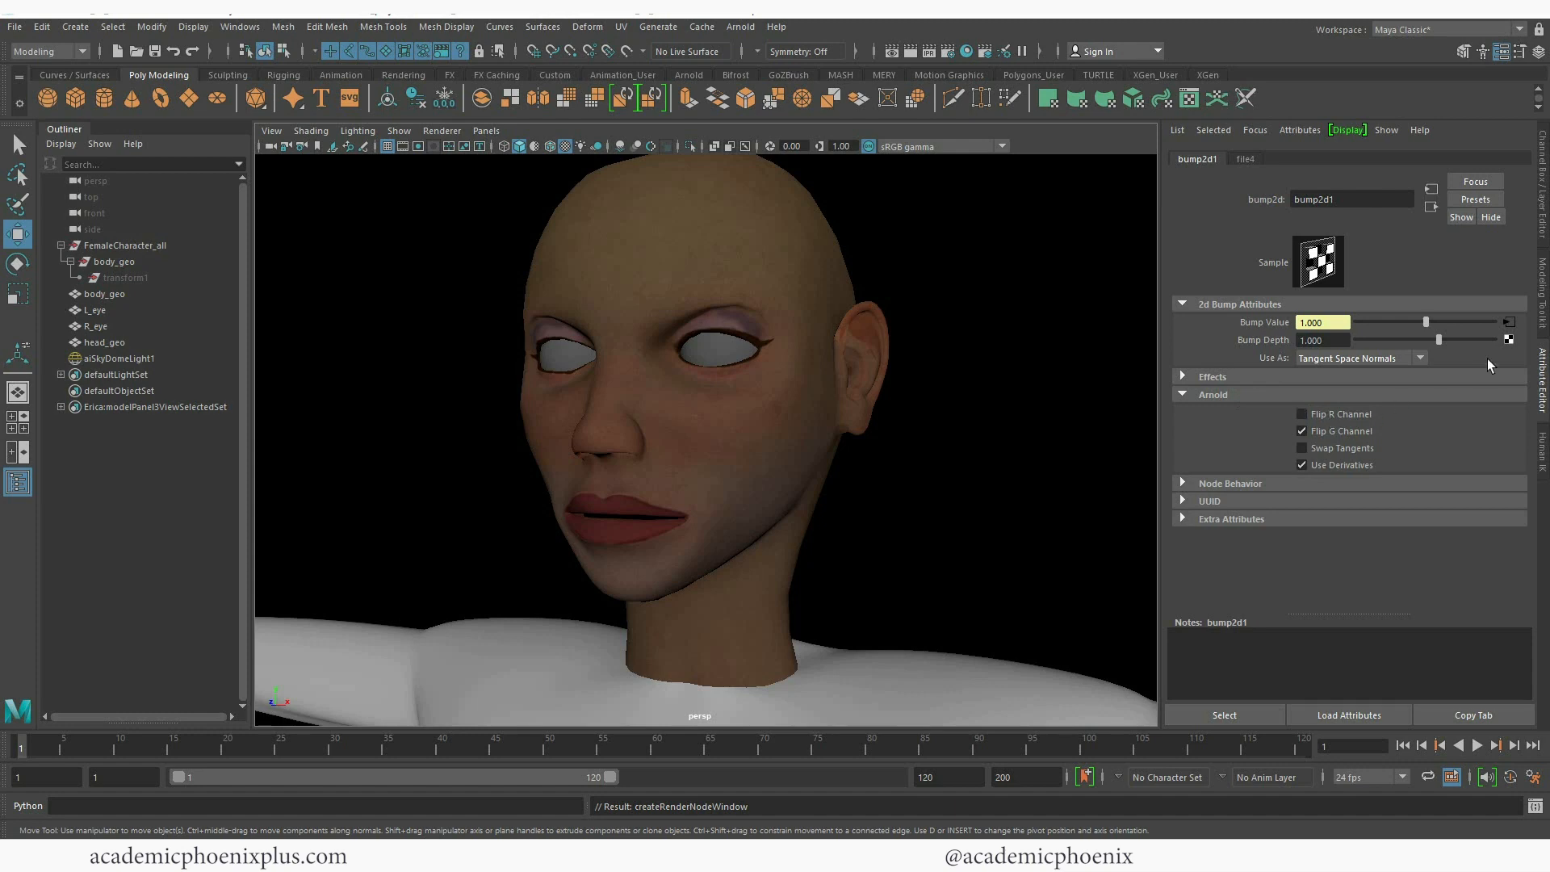
pyautogui.click(1509, 322)
pyautogui.click(1502, 301)
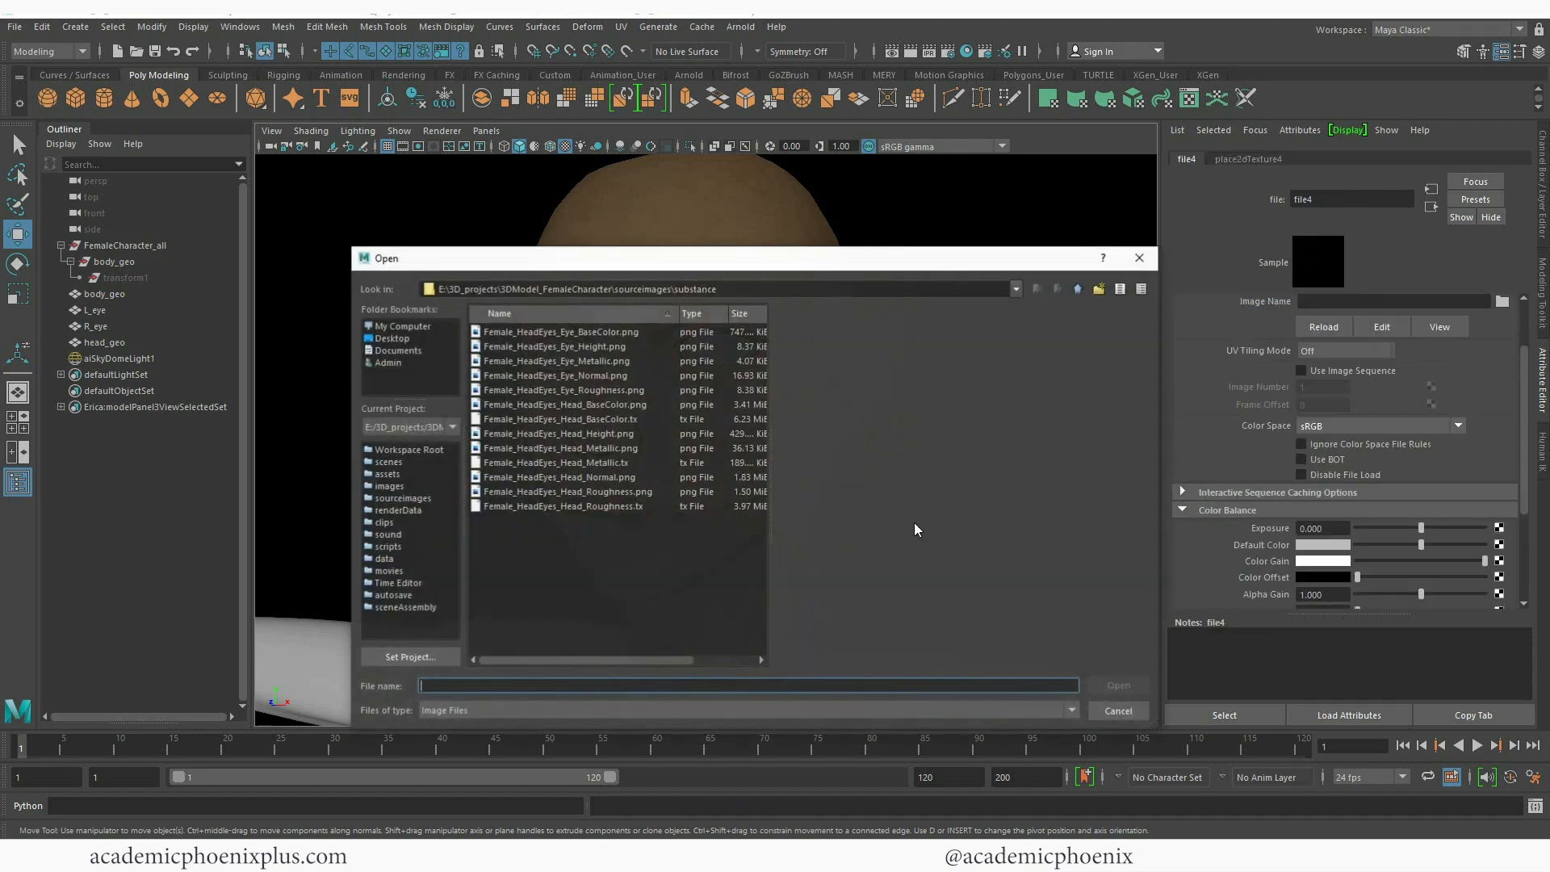
pyautogui.click(621, 478)
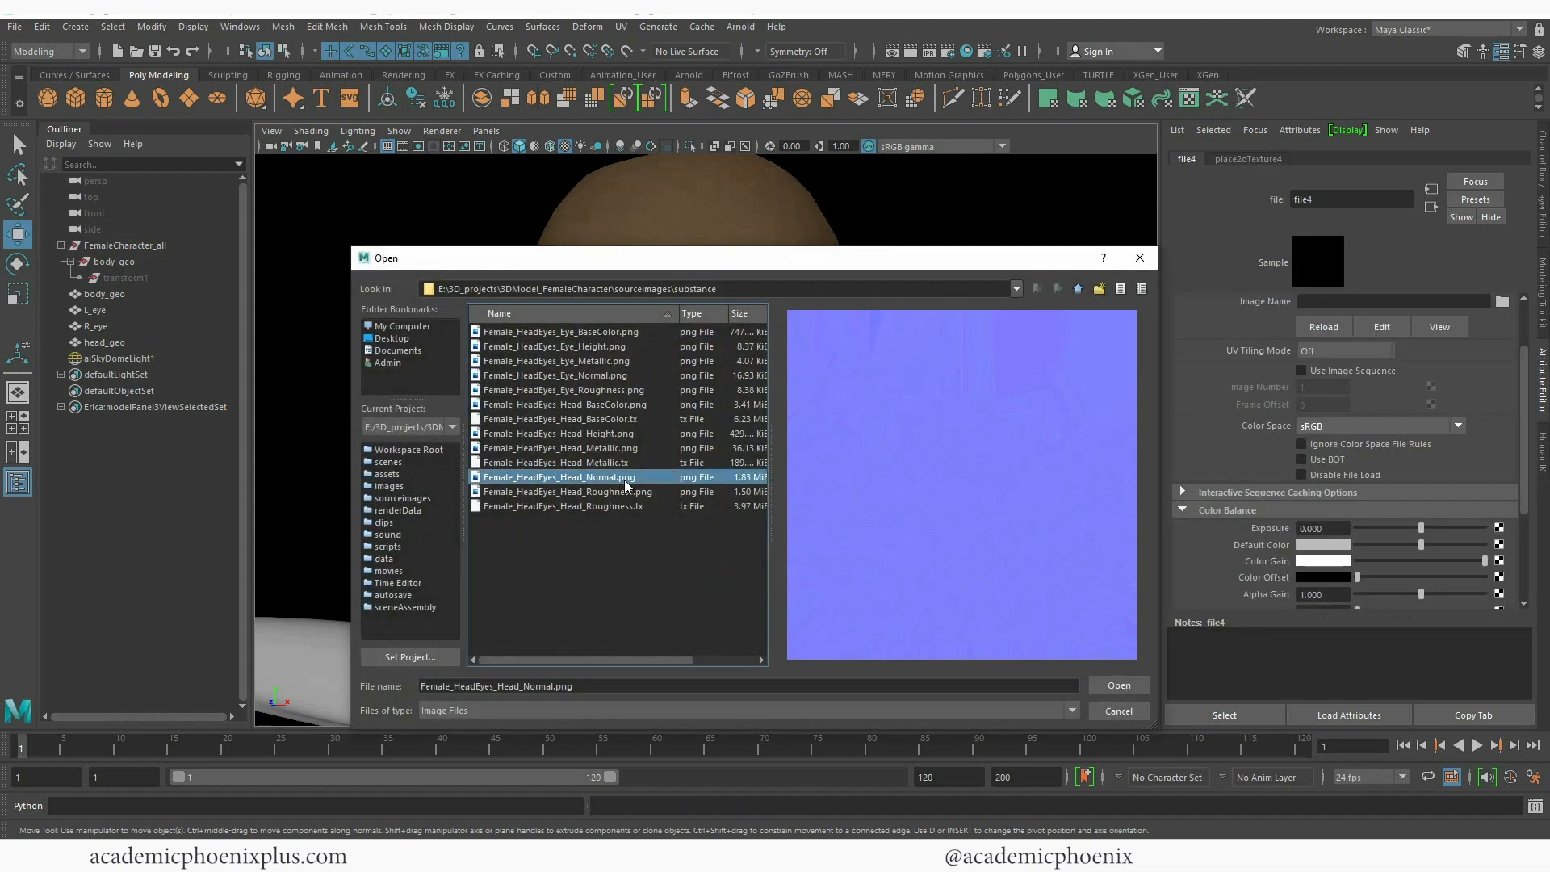
pyautogui.doubleClick(625, 479)
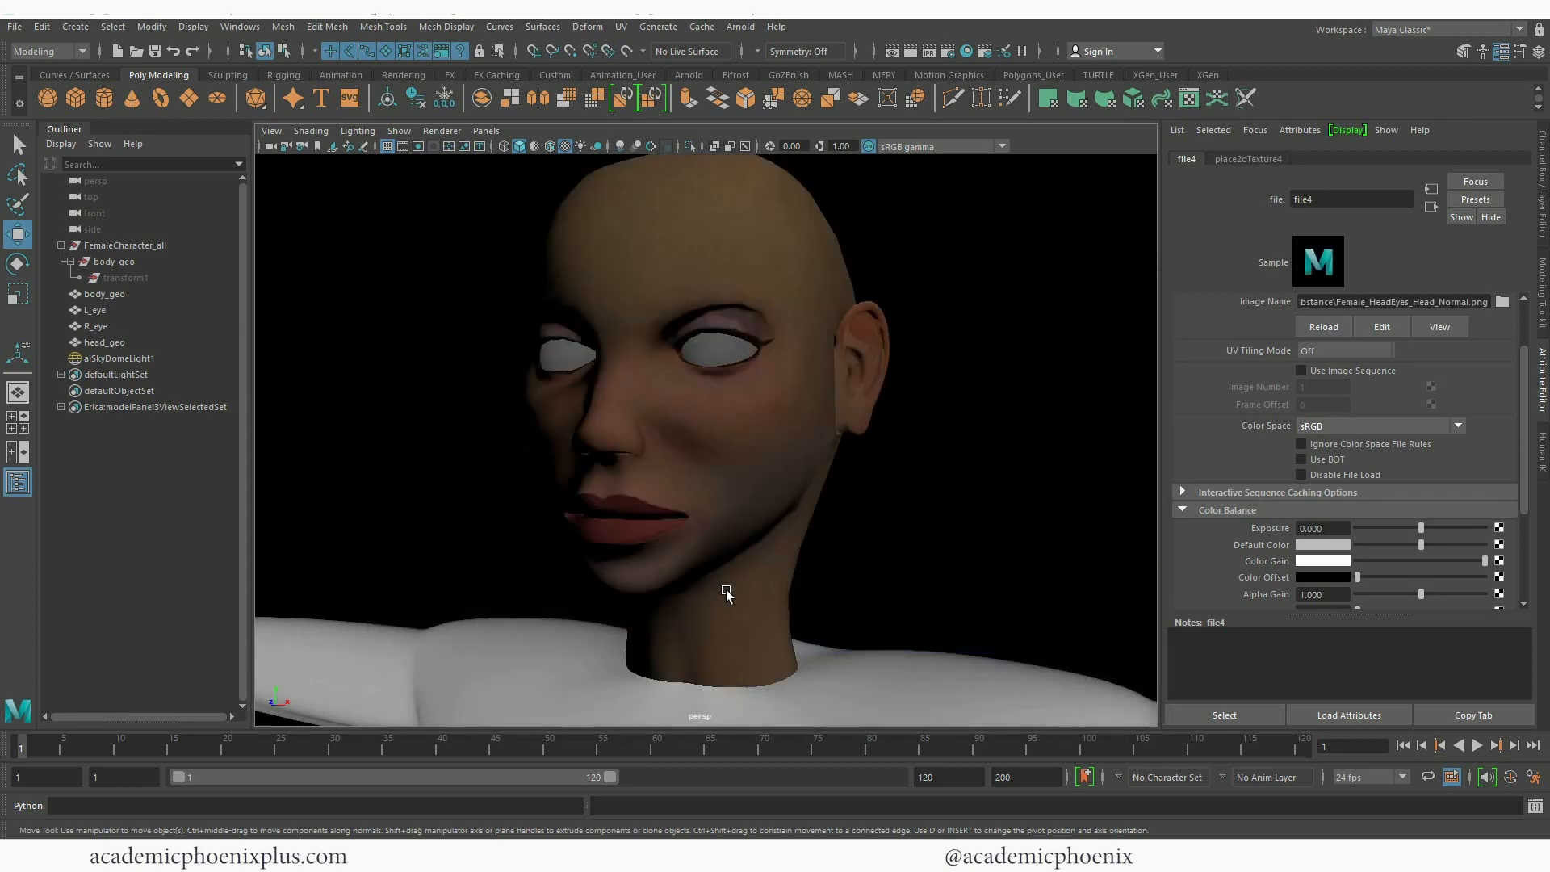
# Set the normal texture's color space to Raw and render the head in the Arnold RenderView
pyautogui.click(1404, 430)
pyautogui.click(1373, 587)
pyautogui.click(741, 27)
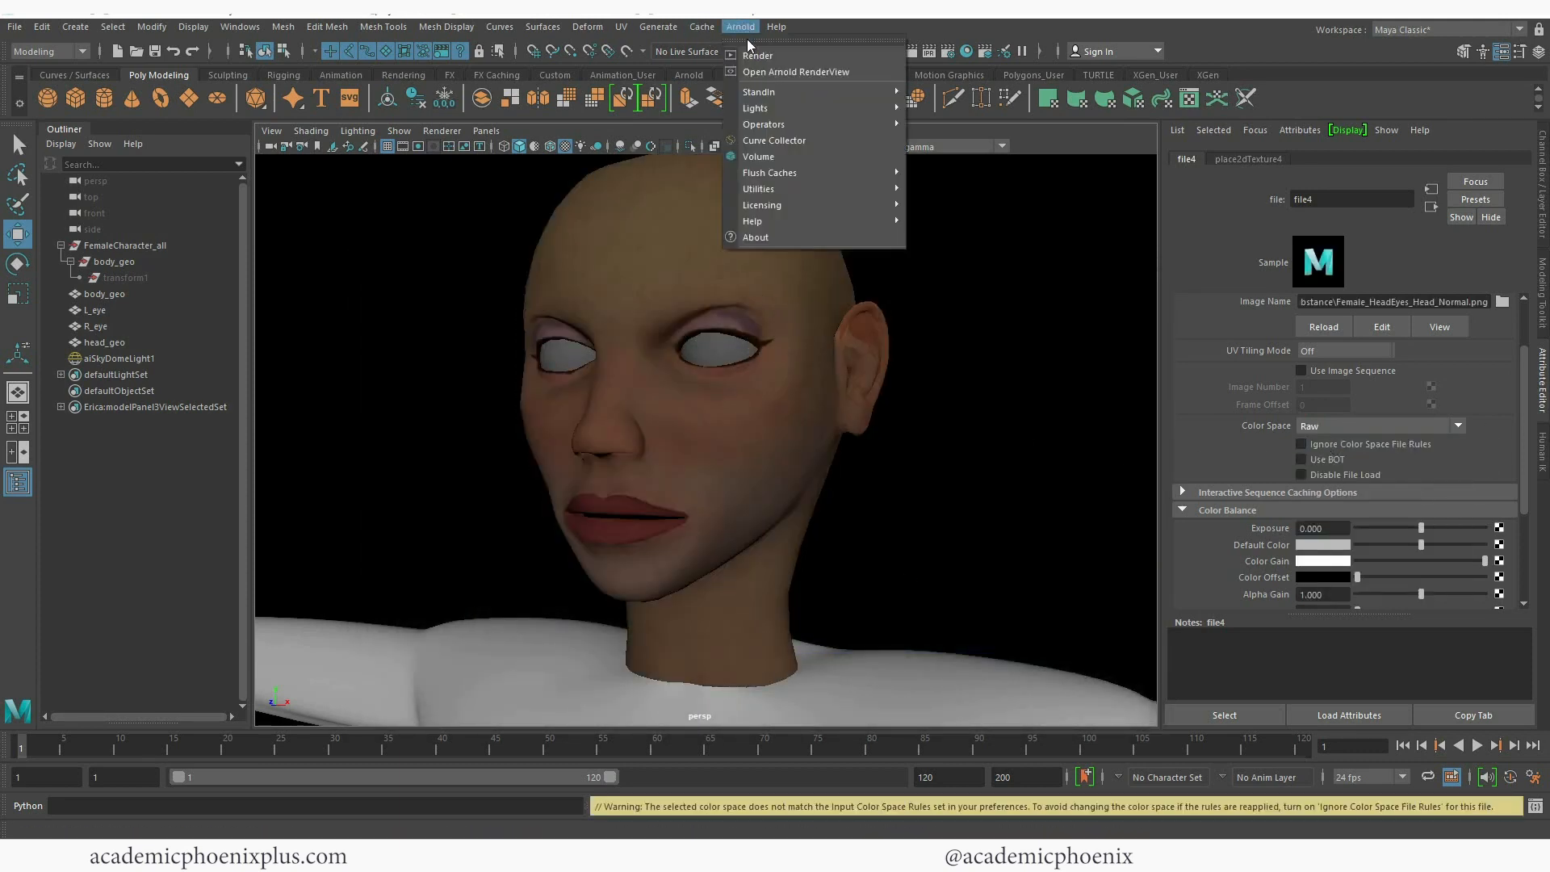
pyautogui.click(755, 55)
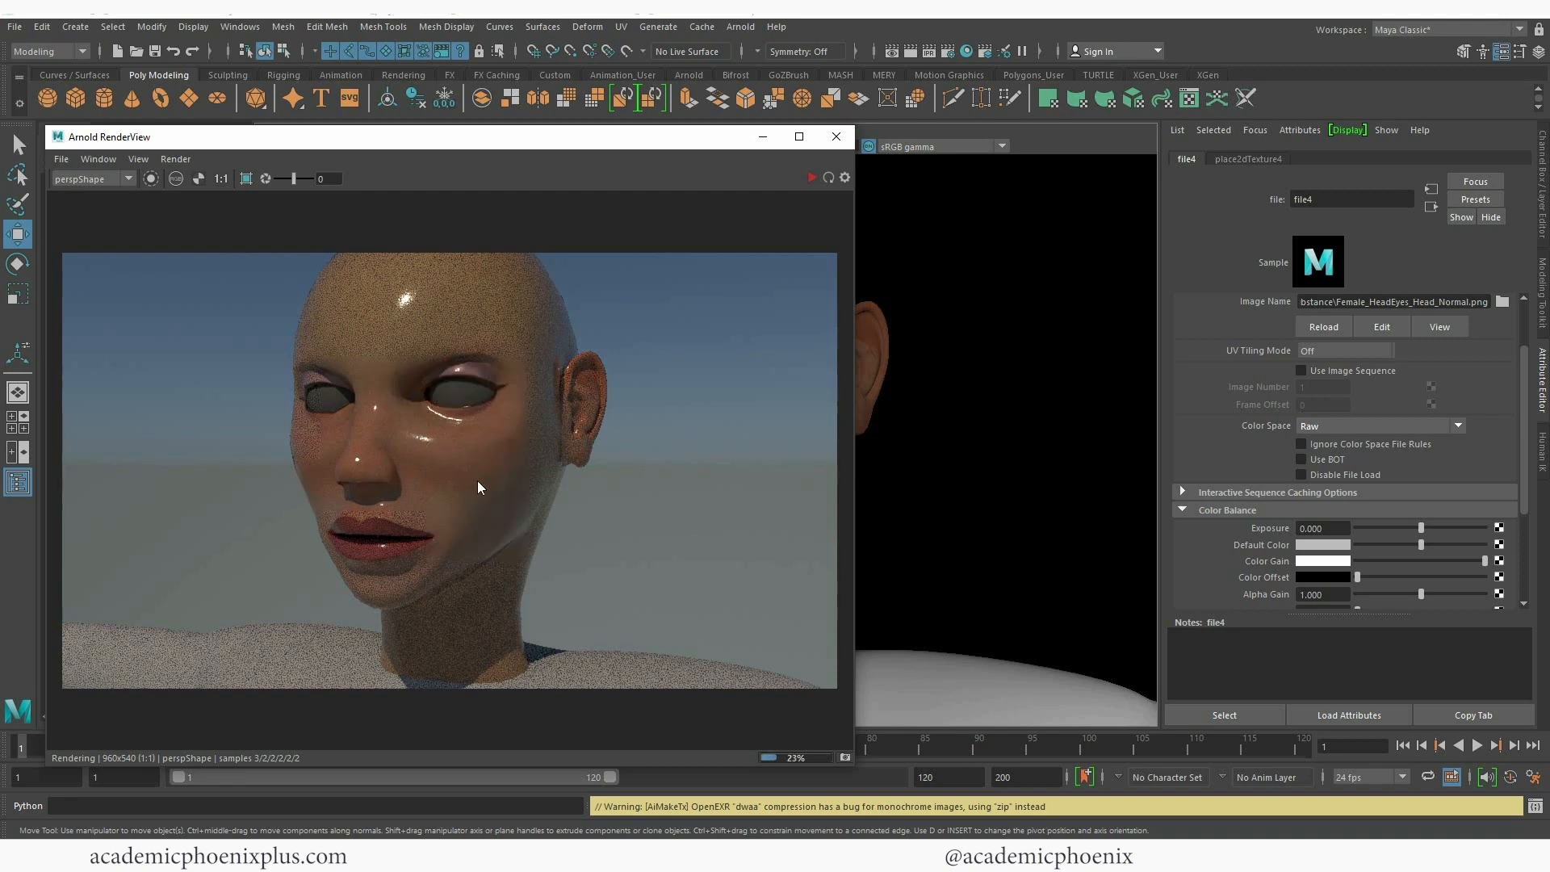
# Open the roughness texture's Color Balance and Effects settings from skinShader and start a live render of the head
pyautogui.click(1432, 207)
pyautogui.click(1432, 207)
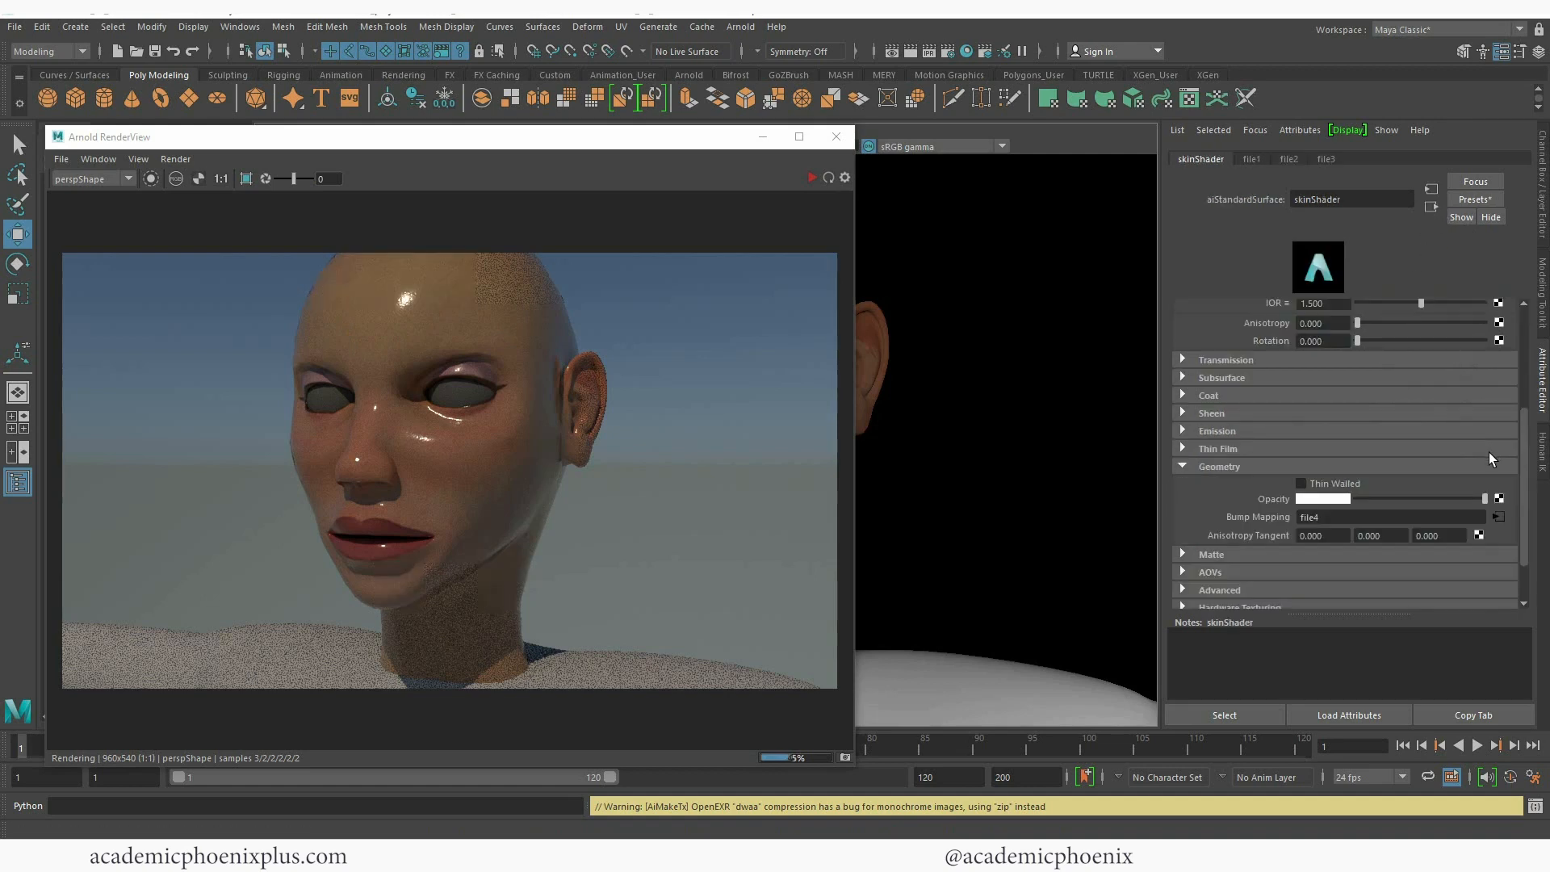
pyautogui.scroll(3, 1531, 416)
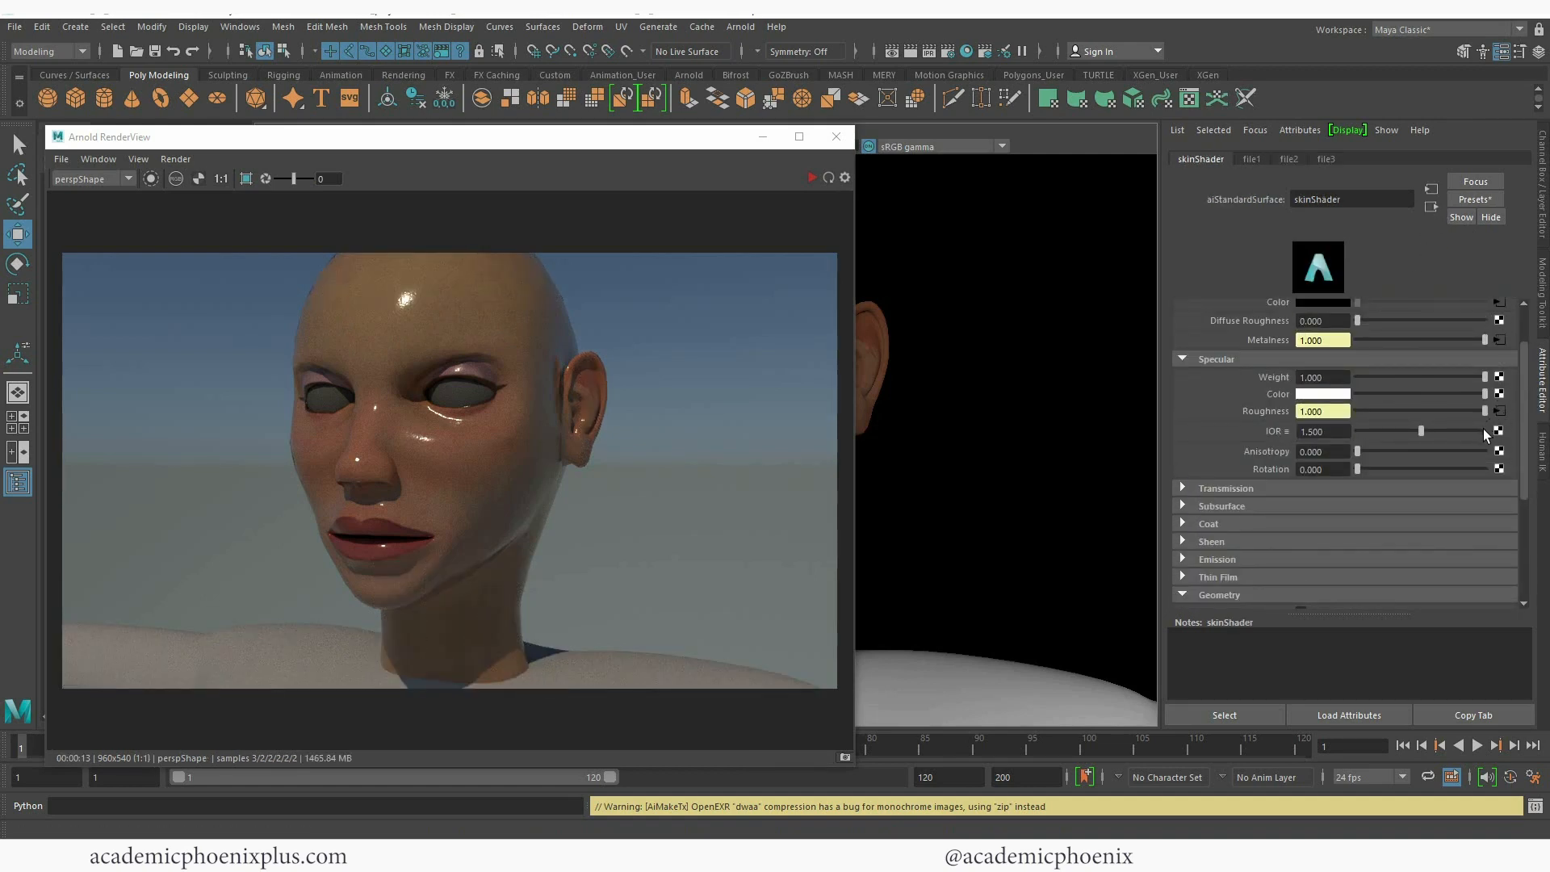
pyautogui.click(1500, 412)
pyautogui.scroll(-5, 1518, 452)
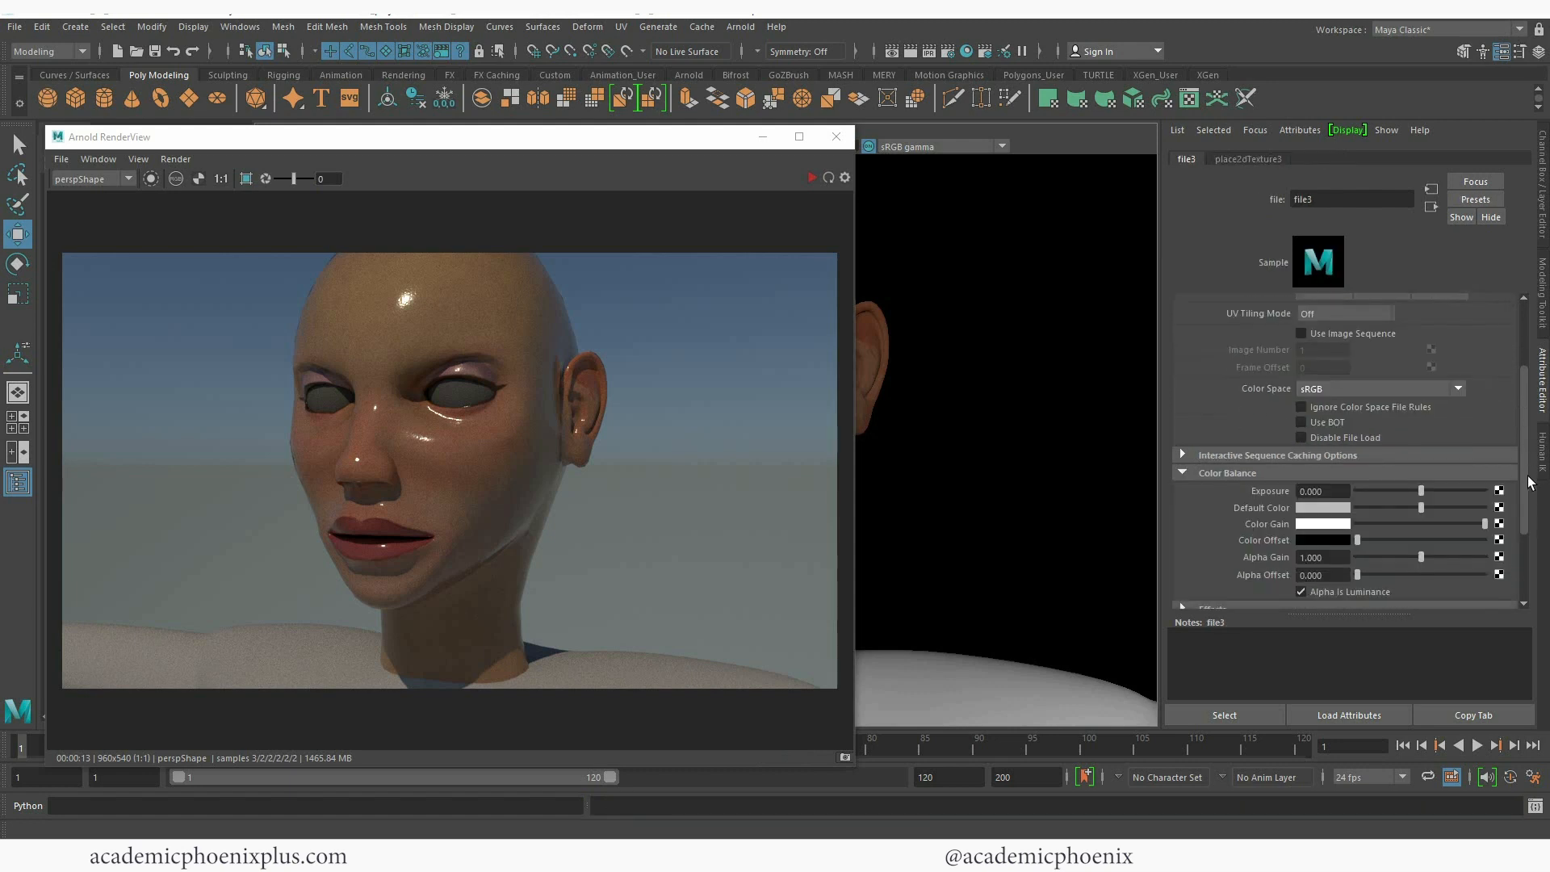
pyautogui.scroll(-3, 1534, 498)
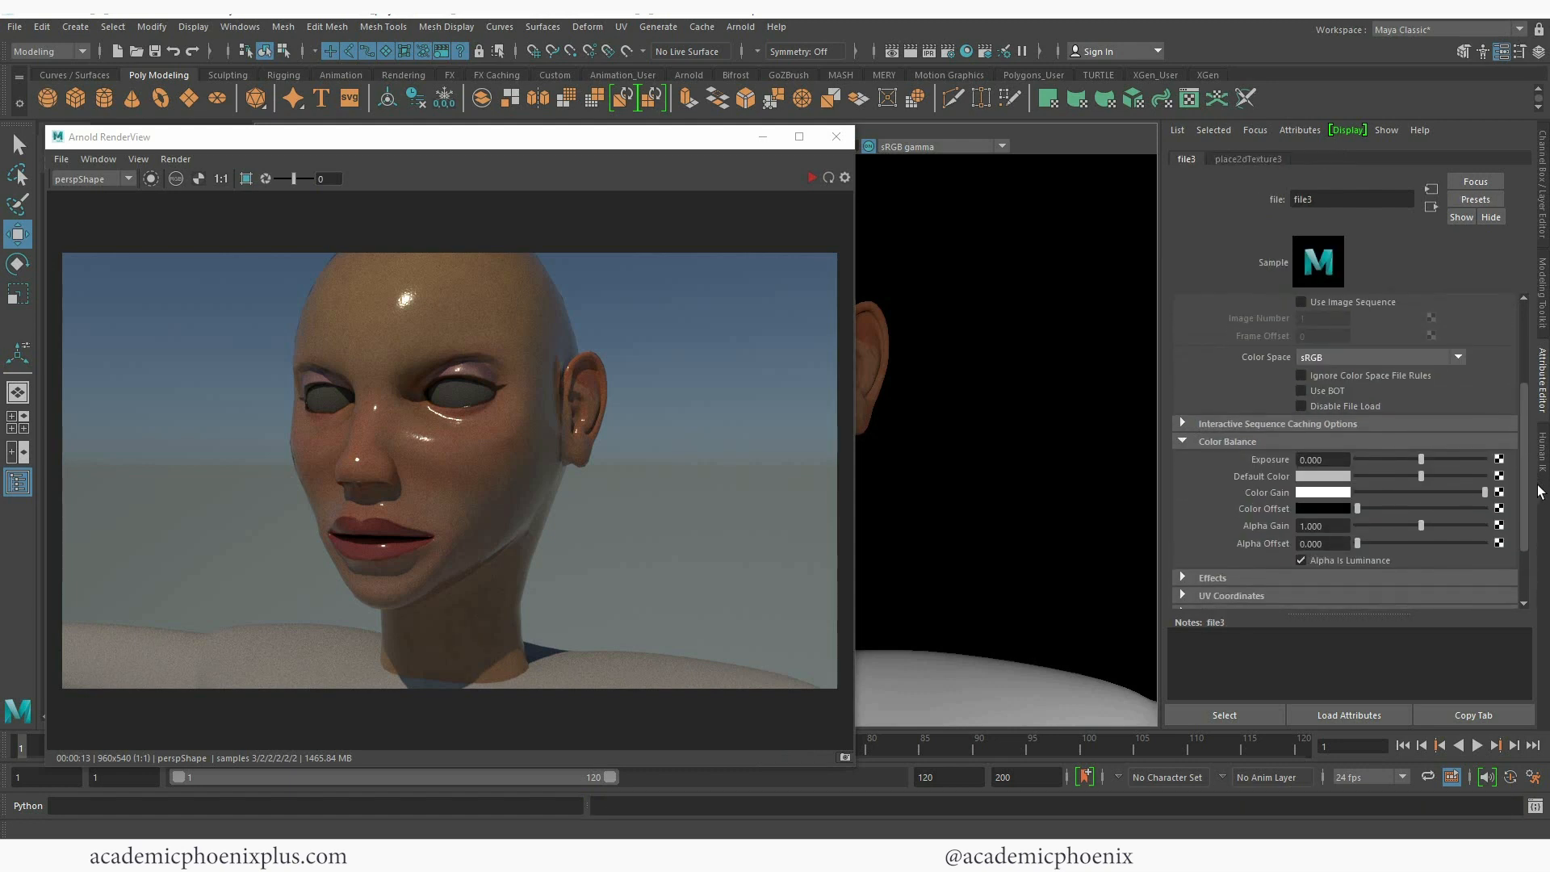
pyautogui.click(1214, 492)
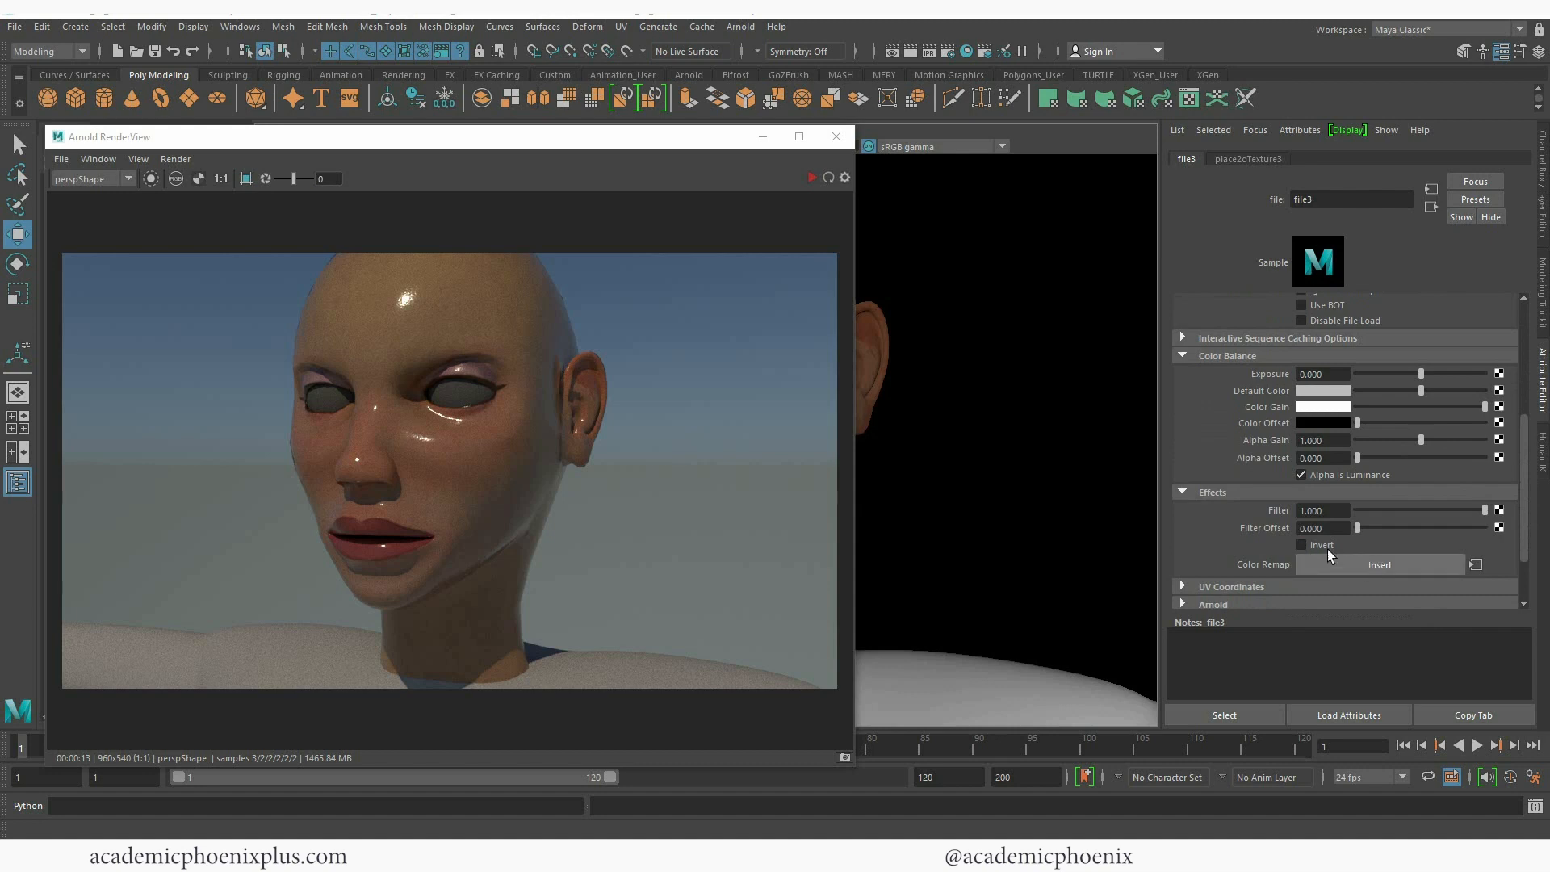
pyautogui.click(812, 178)
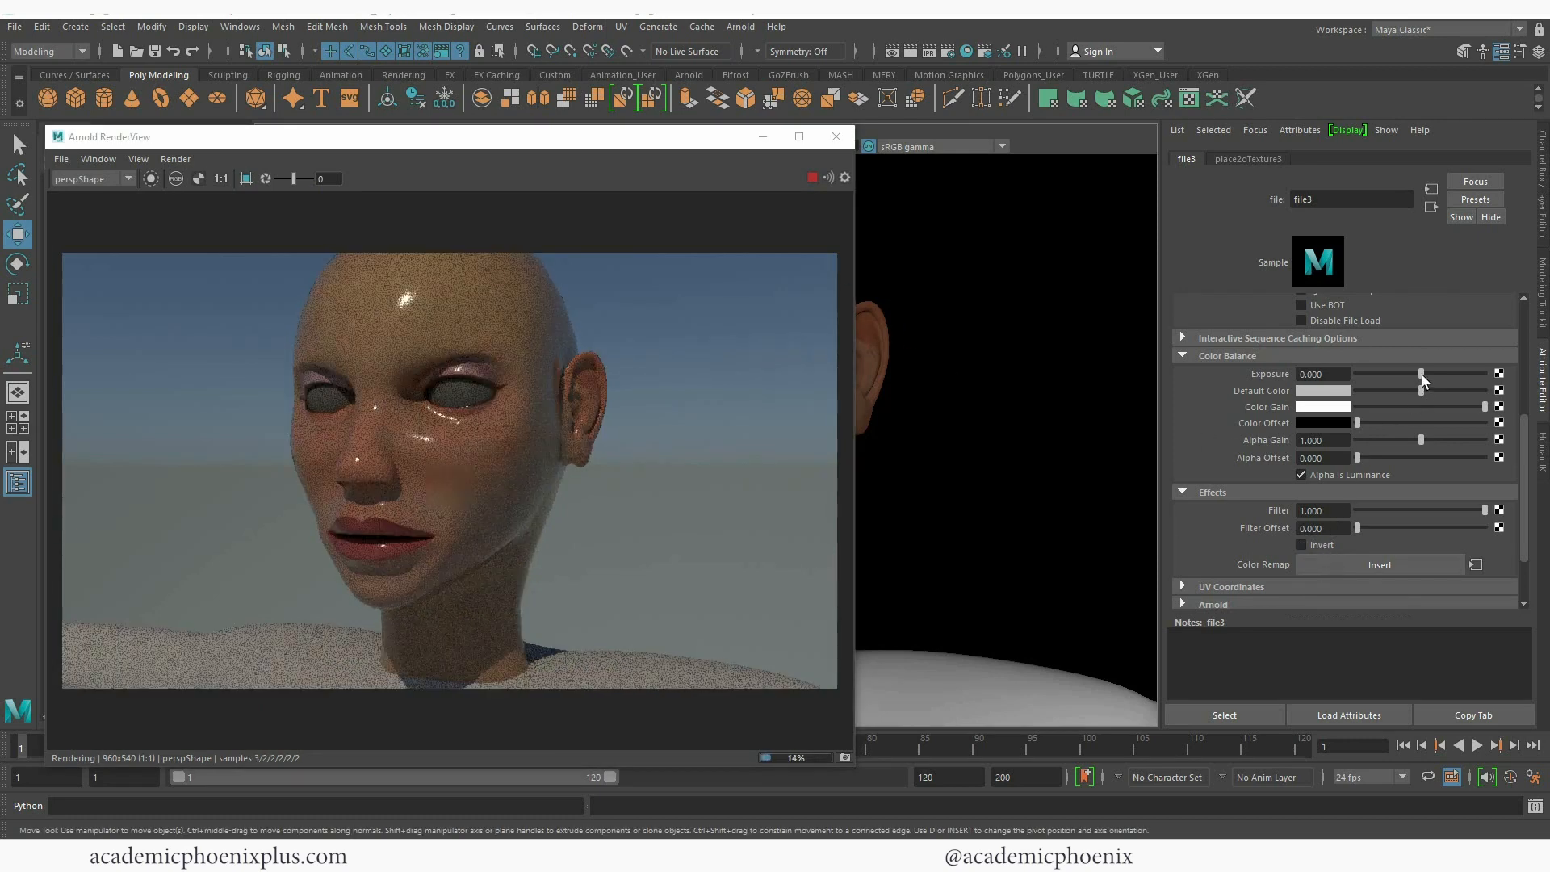
# Try lowering the roughness texture's exposure to about -0.96 with a darker default color and color gain
pyautogui.moveTo(1421, 373); pyautogui.dragTo(1386, 373)
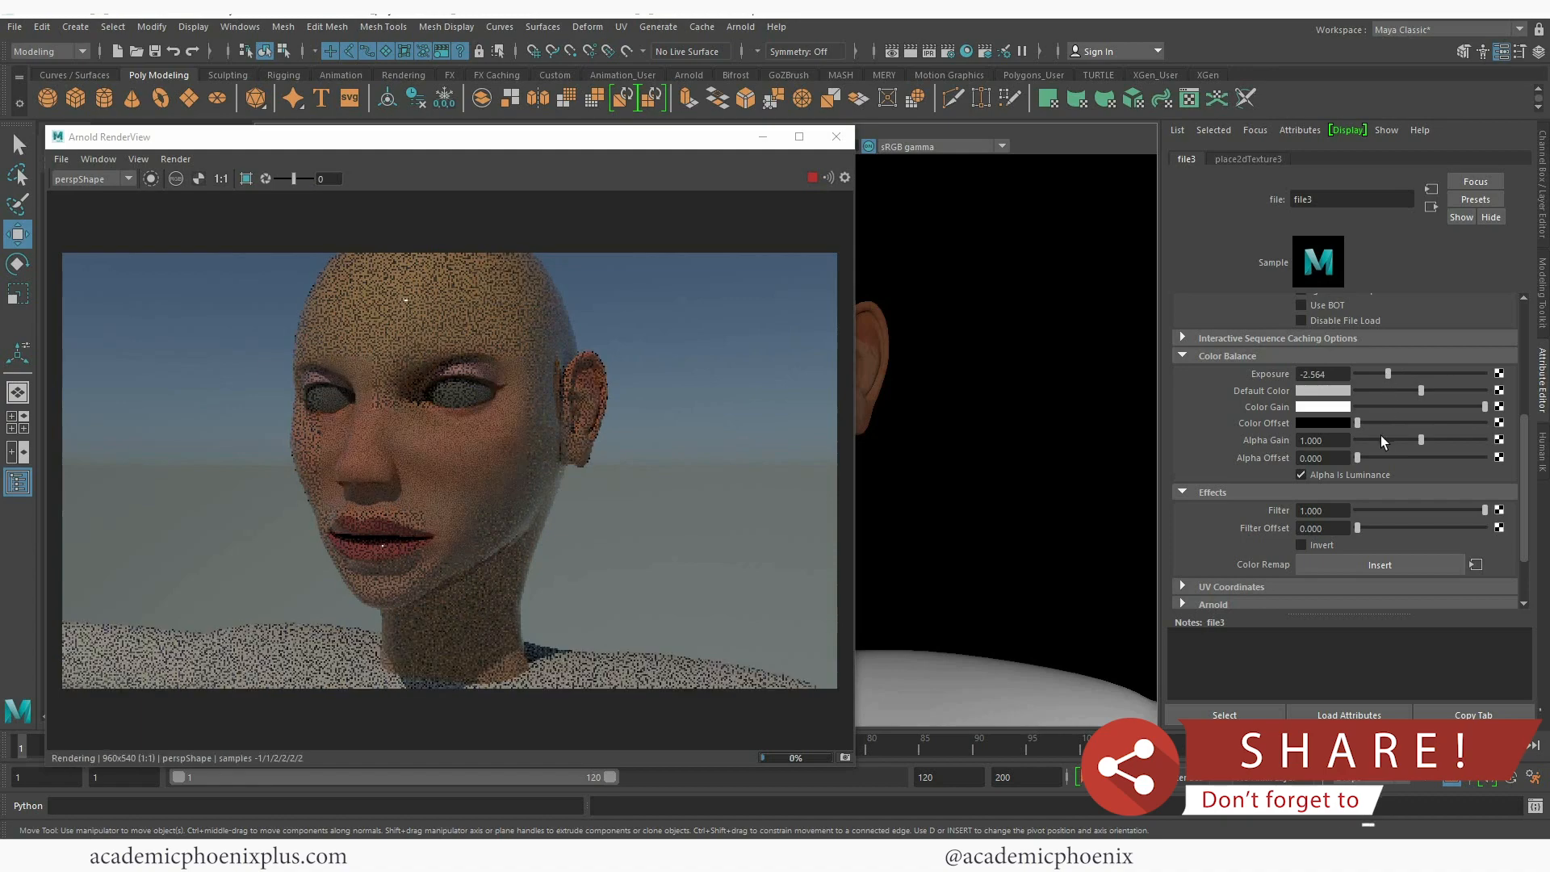
pyautogui.click(1391, 391)
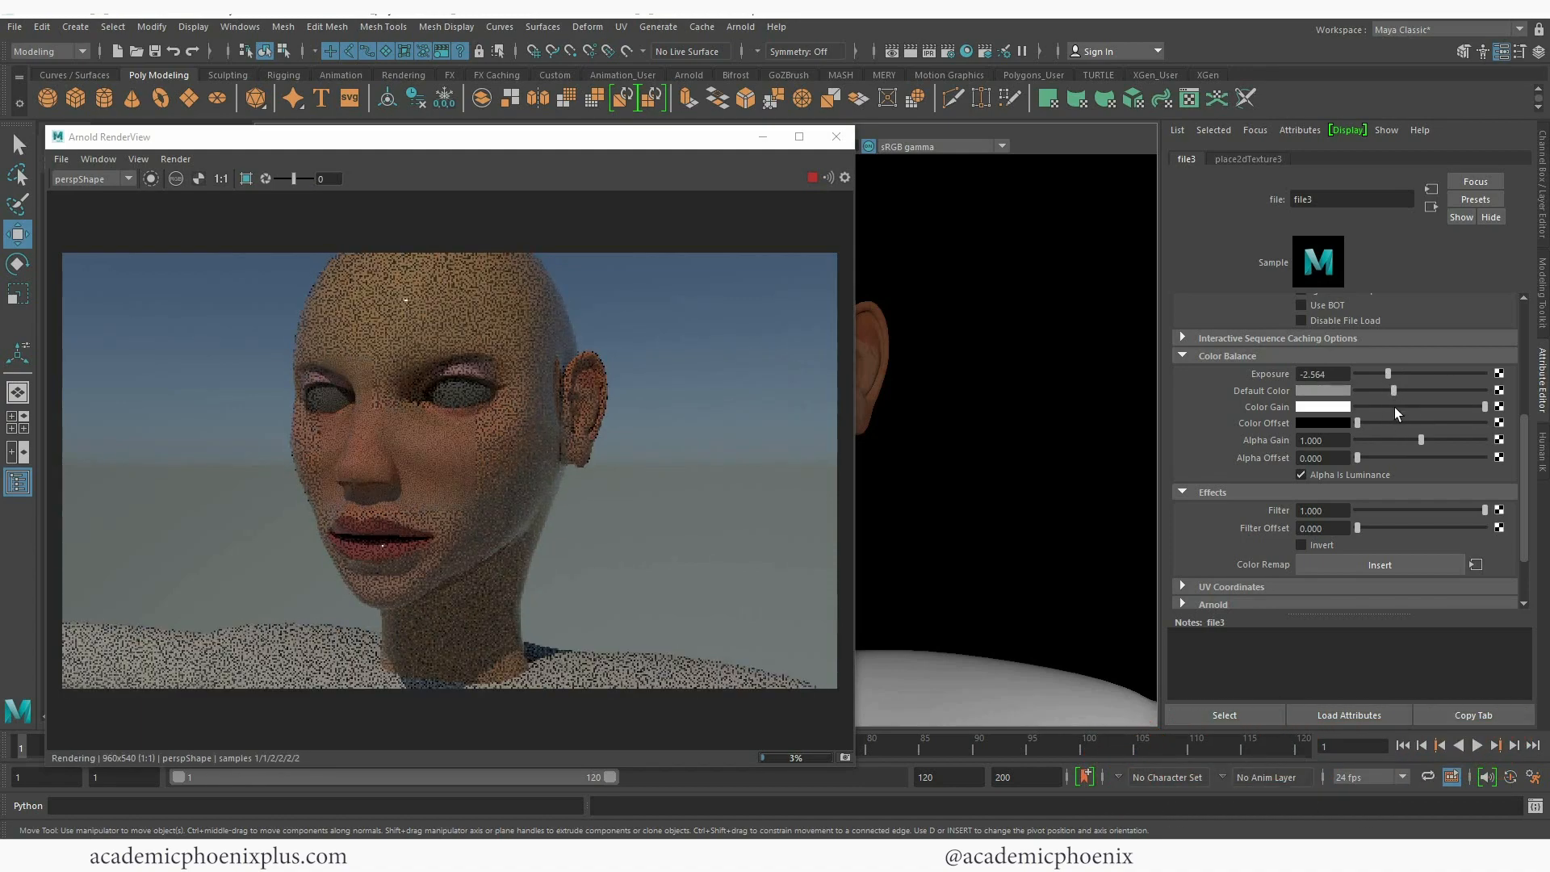
pyautogui.click(1433, 406)
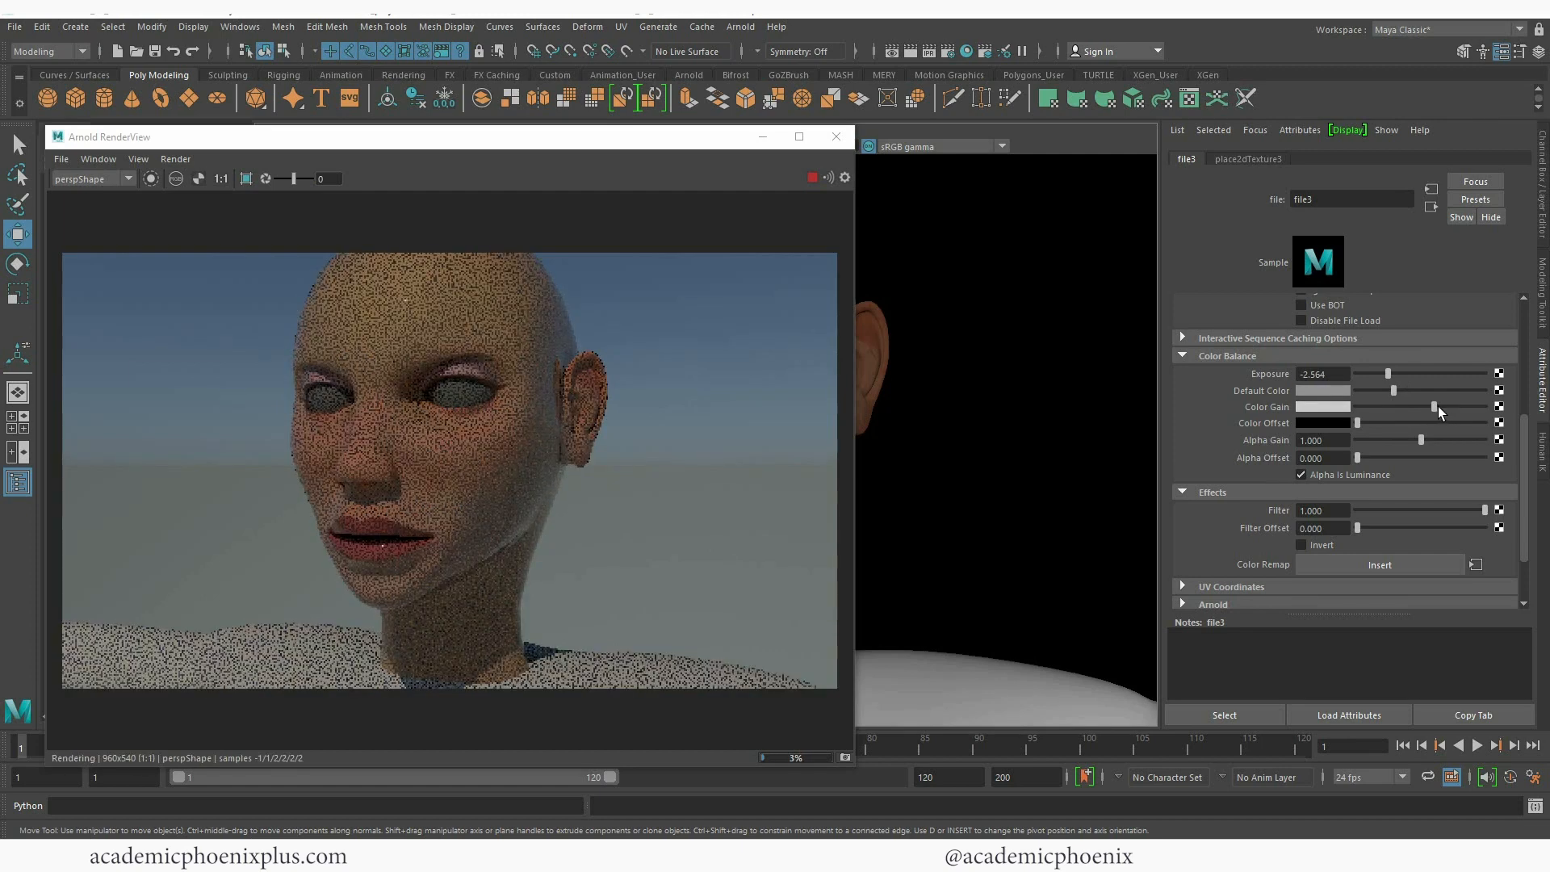
pyautogui.click(1443, 406)
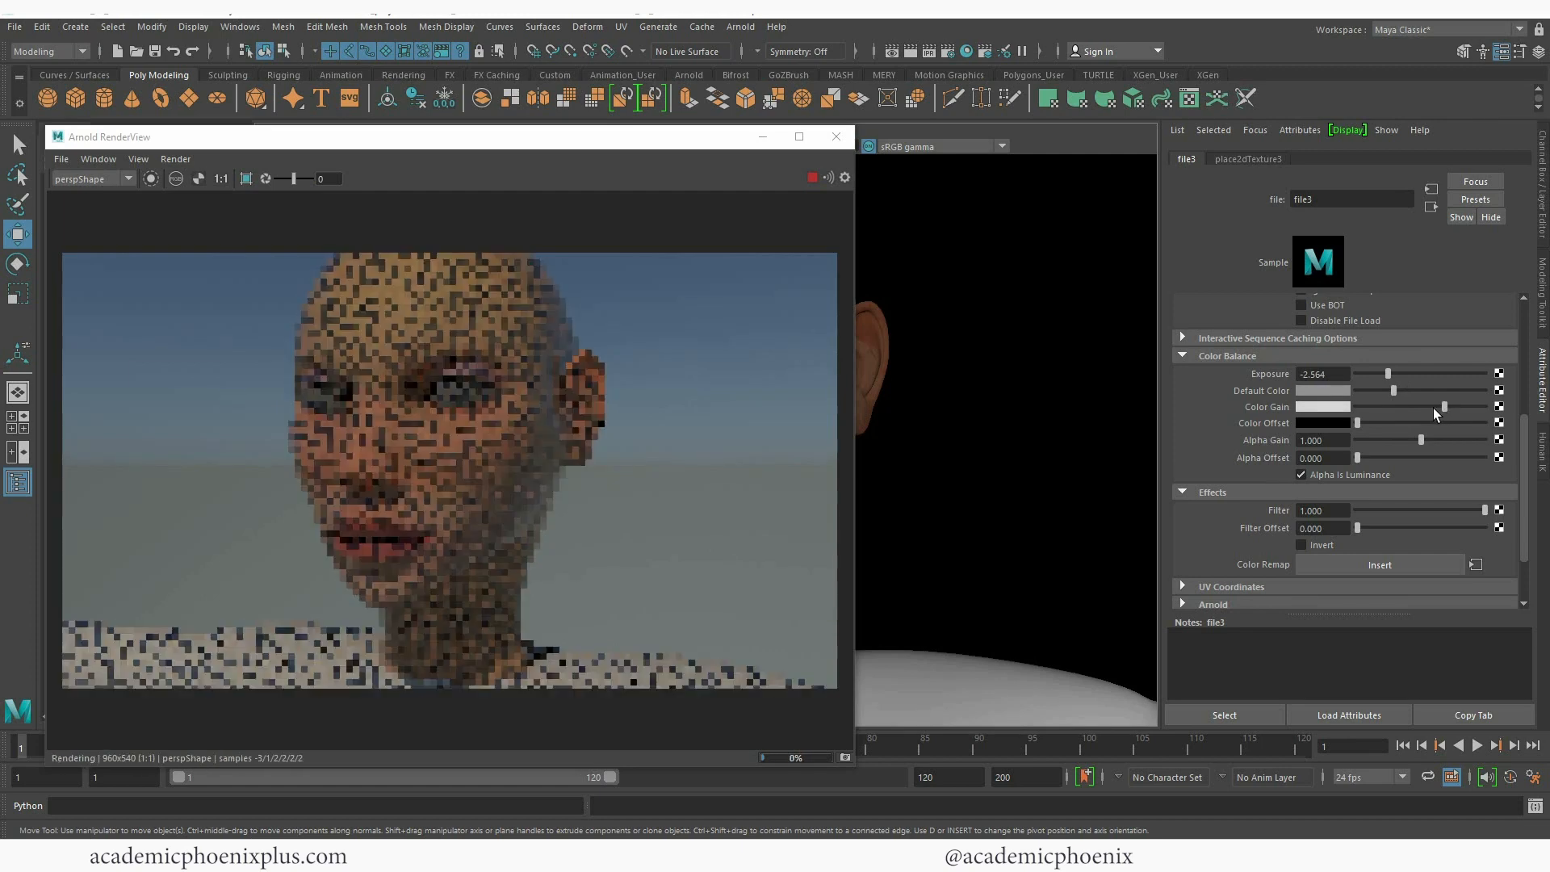
pyautogui.click(1408, 375)
# Darken skinShader's specular color to a light grey and relaunch the Arnold render
pyautogui.click(1433, 208)
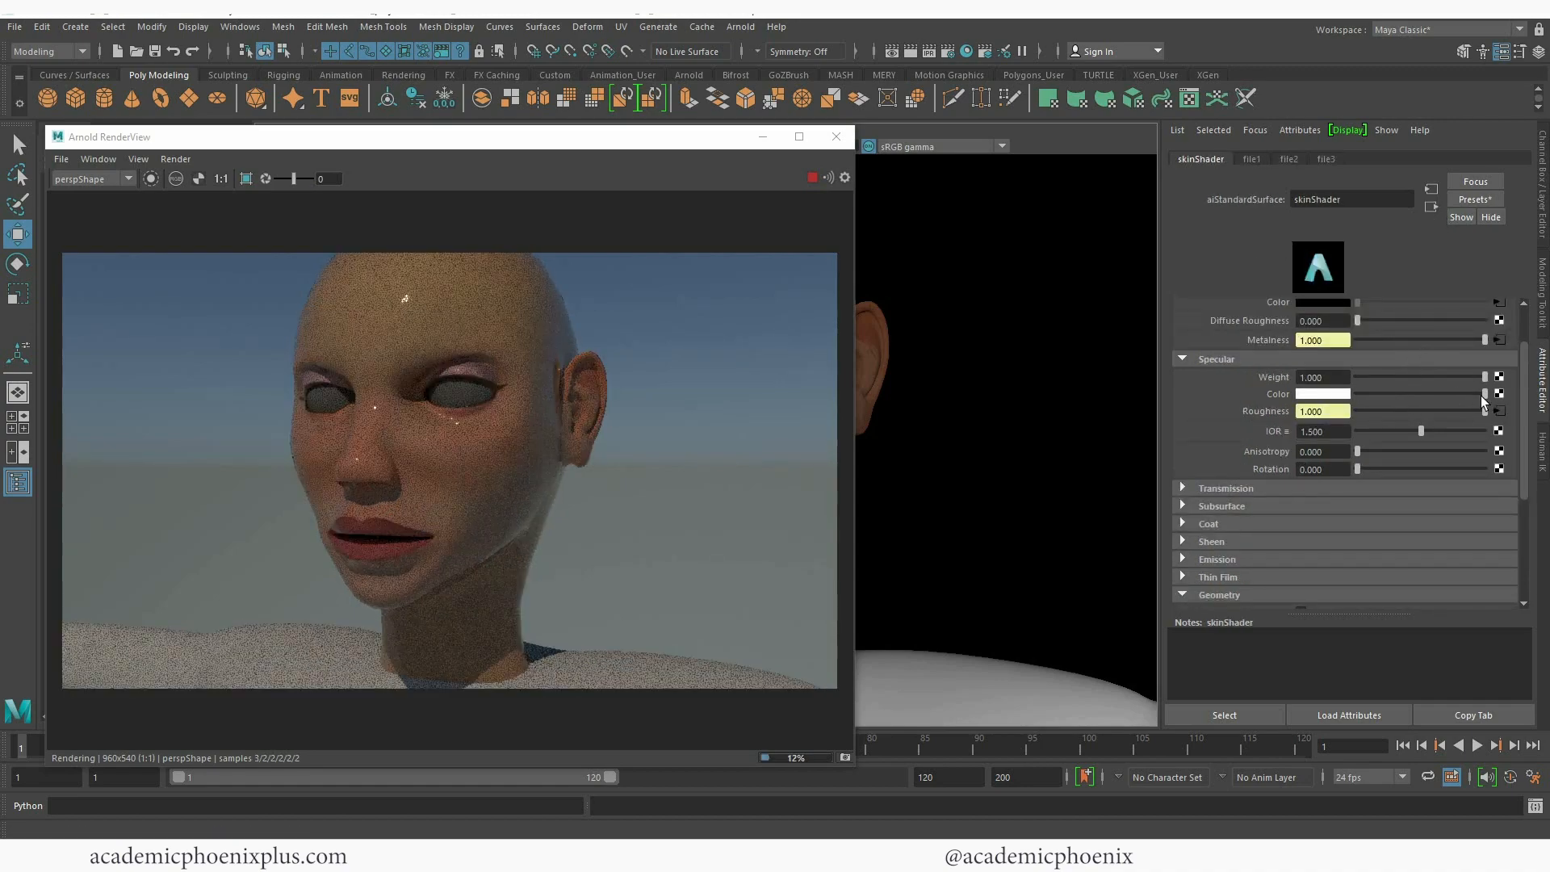
pyautogui.moveTo(1461, 394); pyautogui.dragTo(1392, 395)
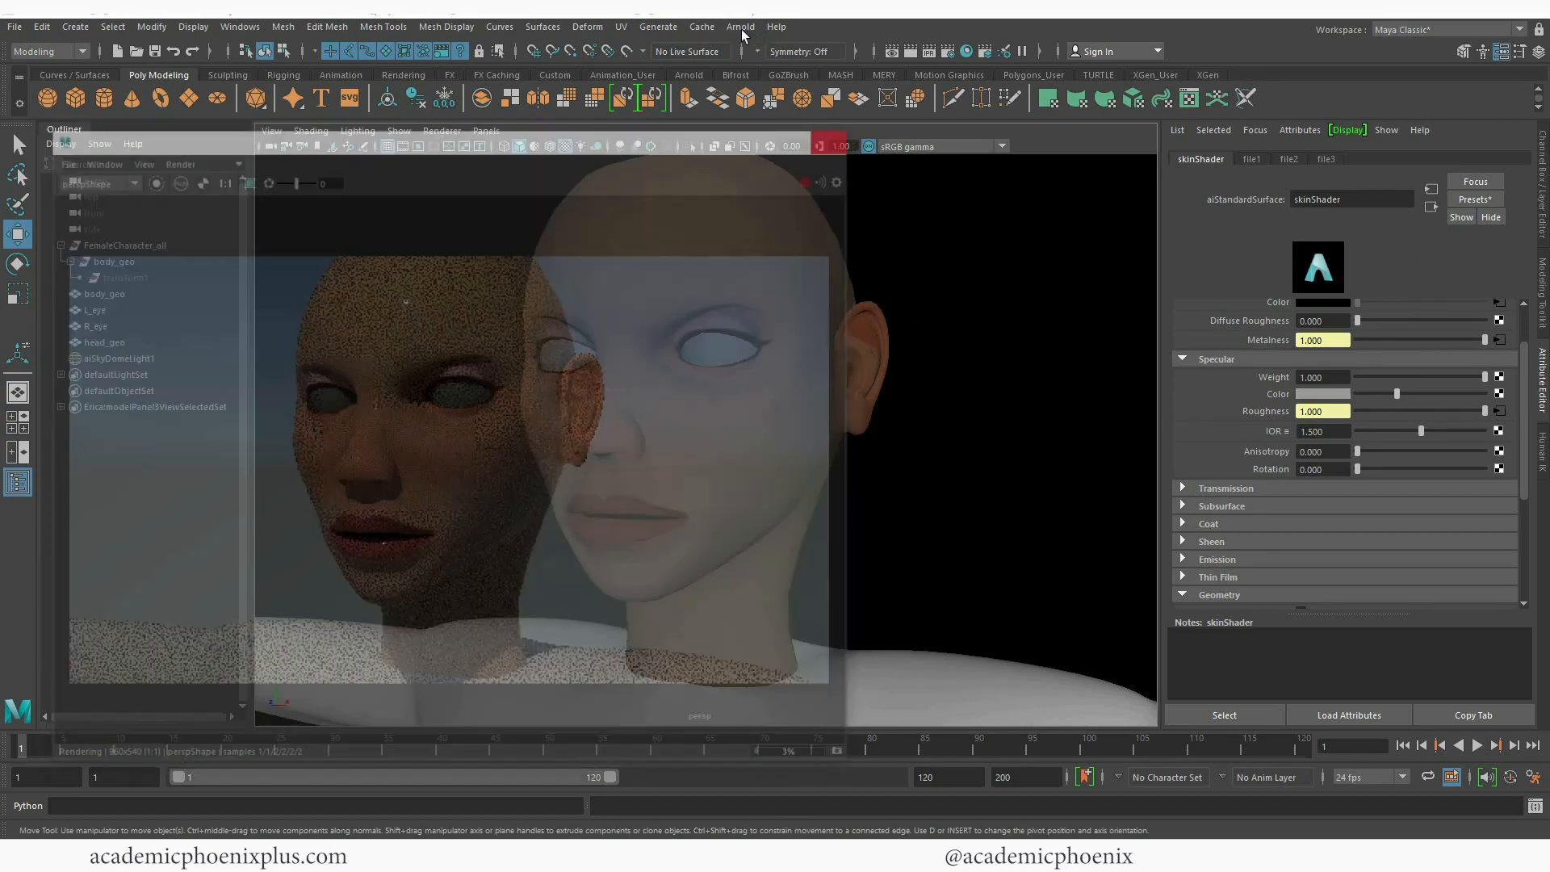
pyautogui.click(740, 26)
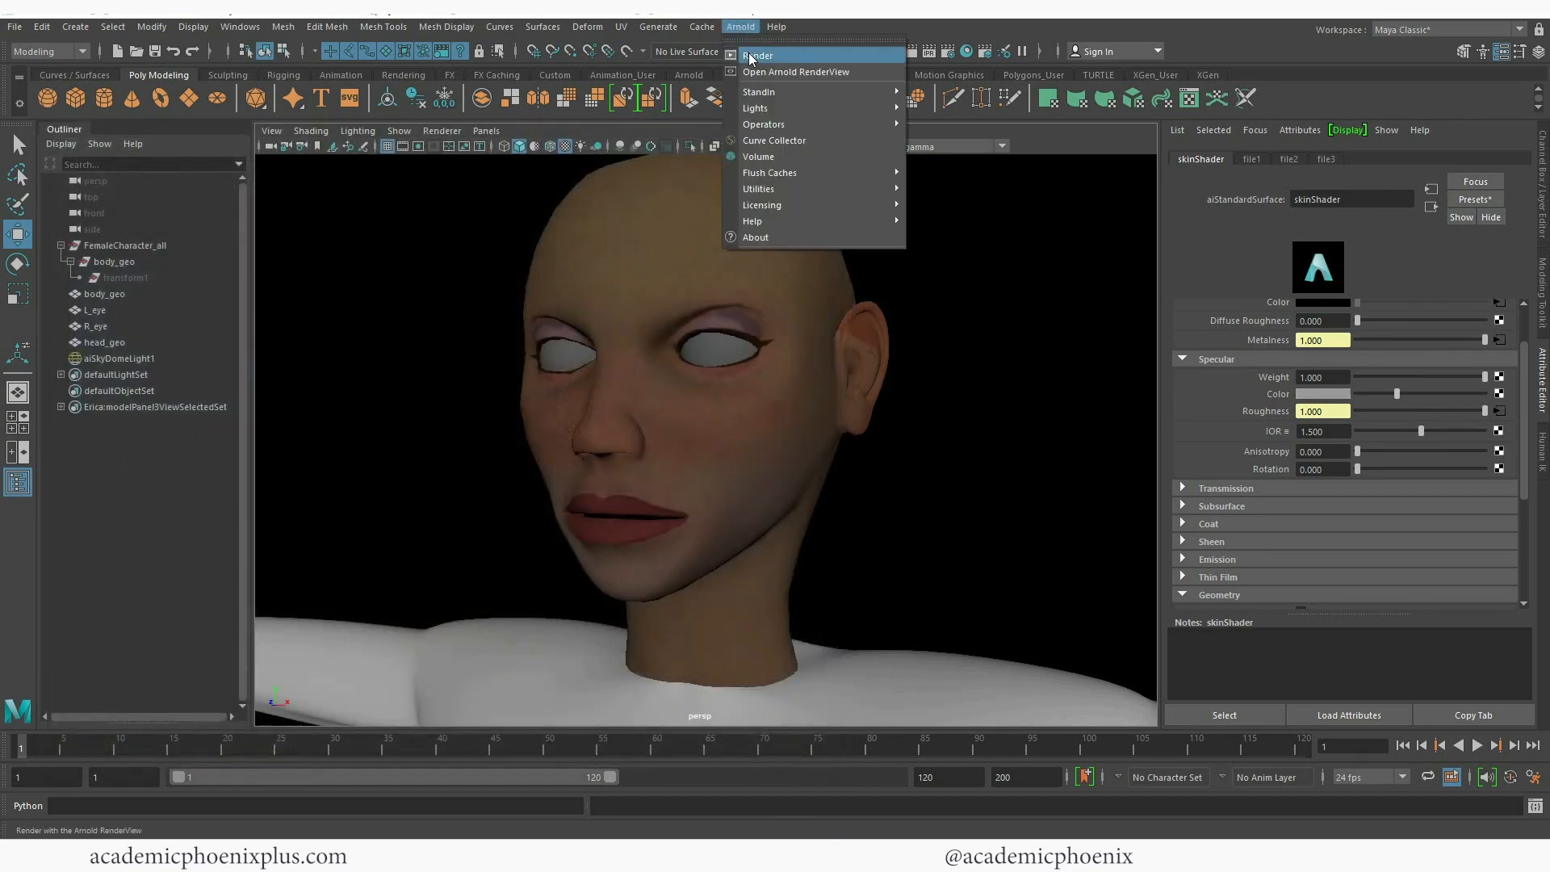
pyautogui.click(747, 45)
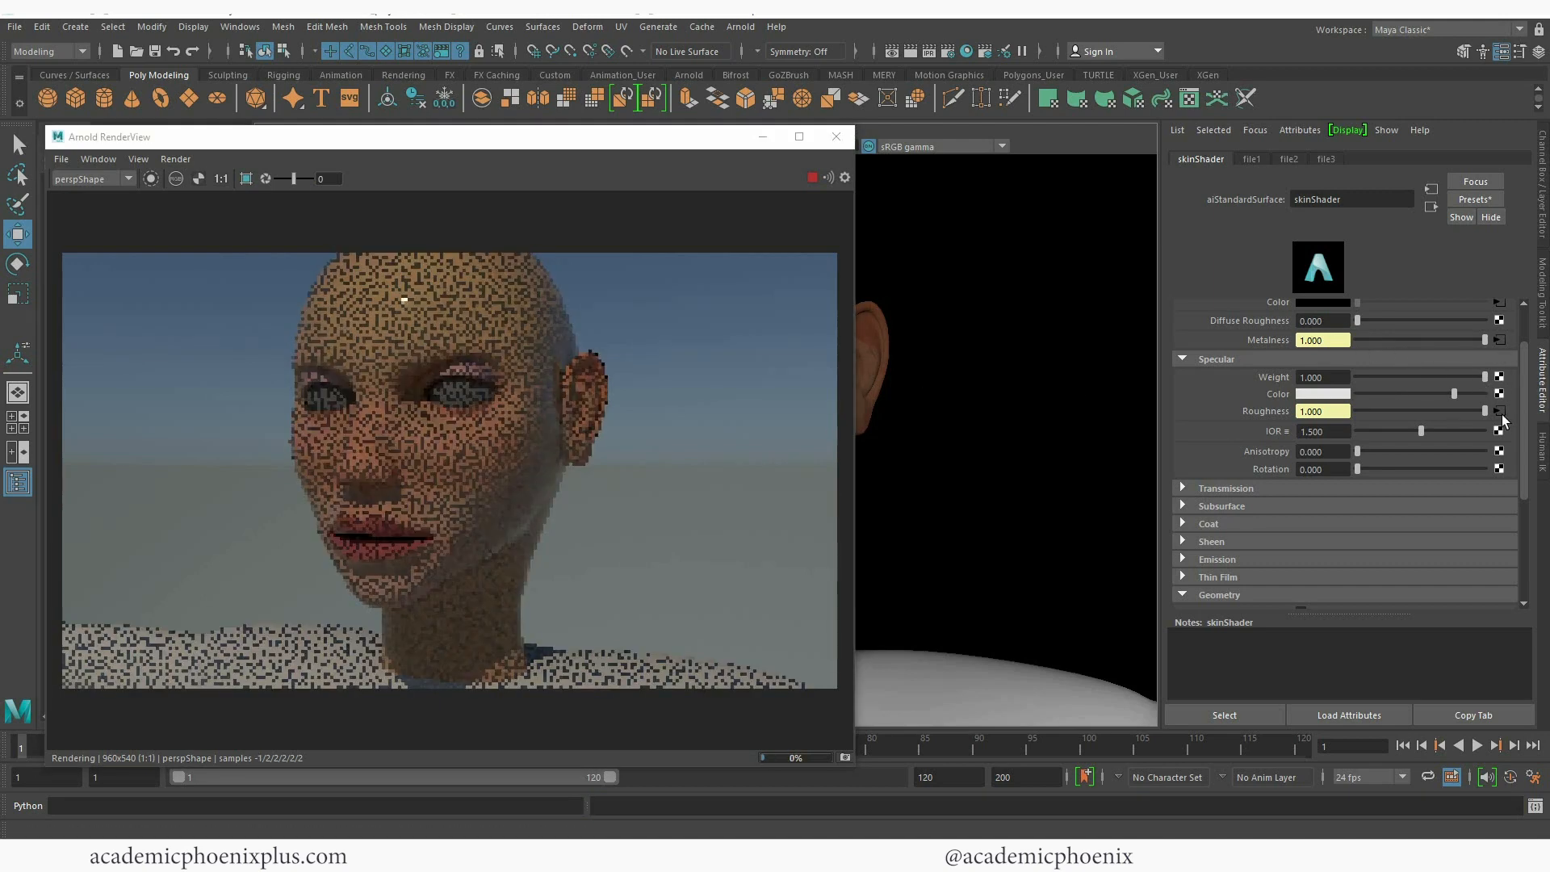
# Raise the roughness texture's exposure to about 2.1 and lighten its default color and color gain
pyautogui.click(1499, 411)
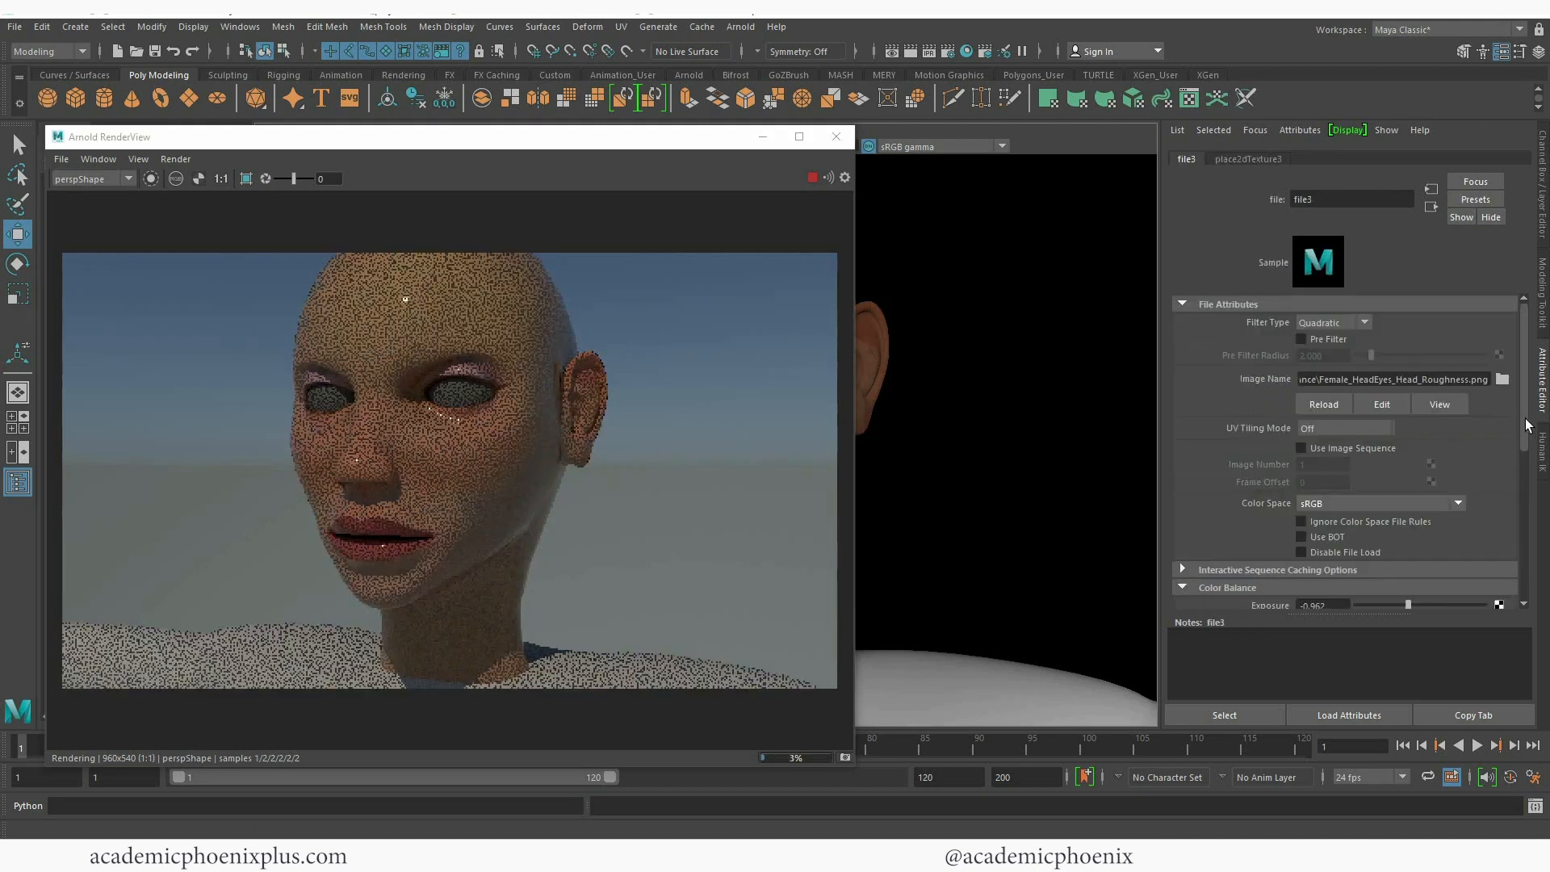
pyautogui.moveTo(1523, 435); pyautogui.dragTo(1516, 485)
pyautogui.scroll(-2, 1416, 450)
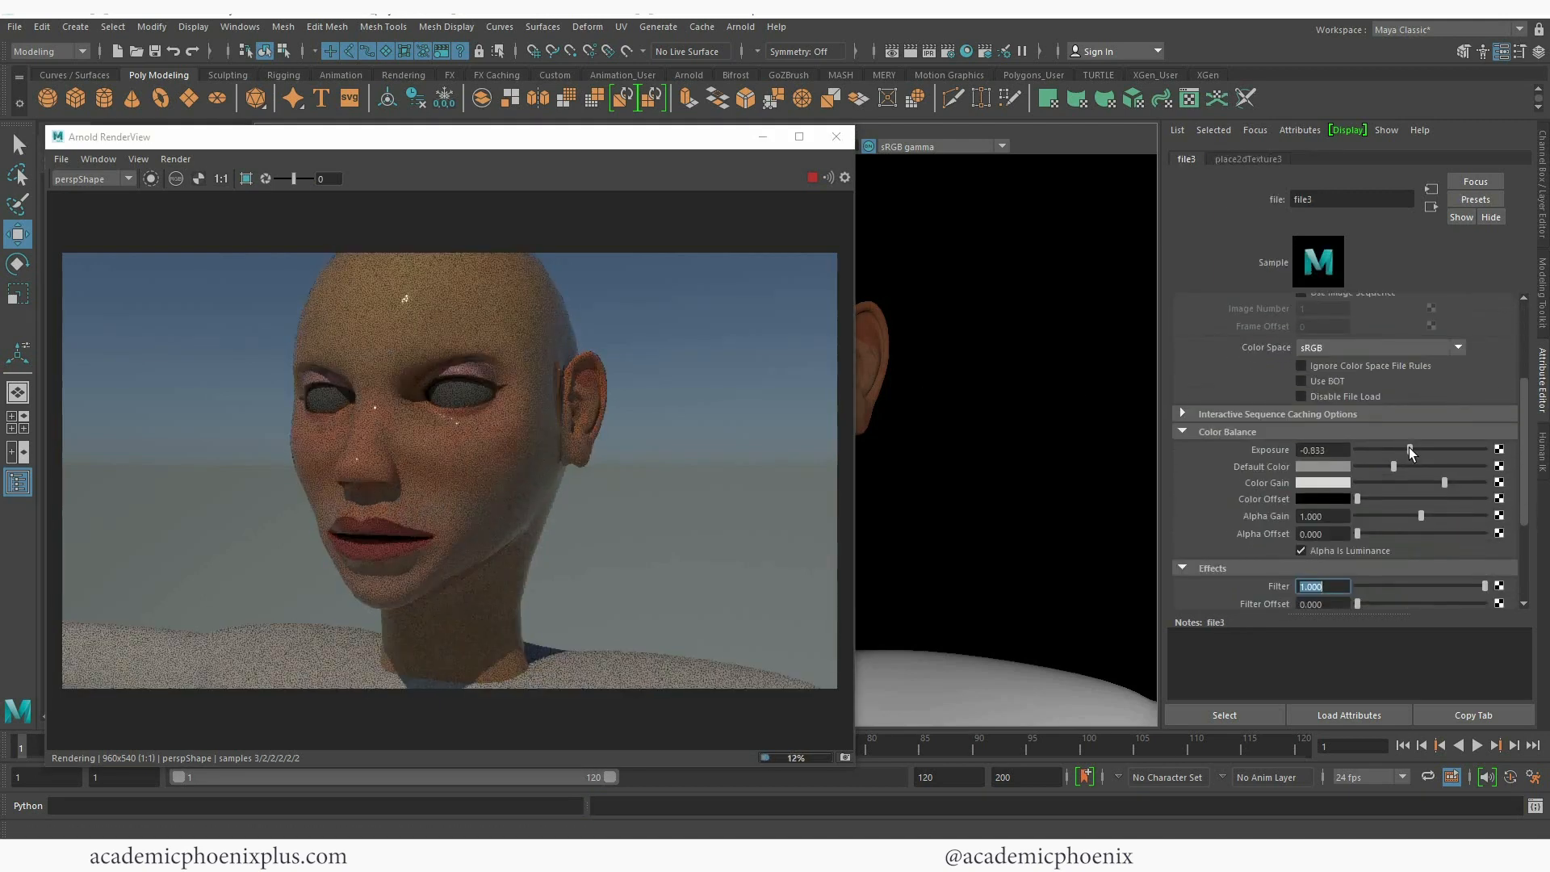
pyautogui.moveTo(1411, 451); pyautogui.dragTo(1461, 481)
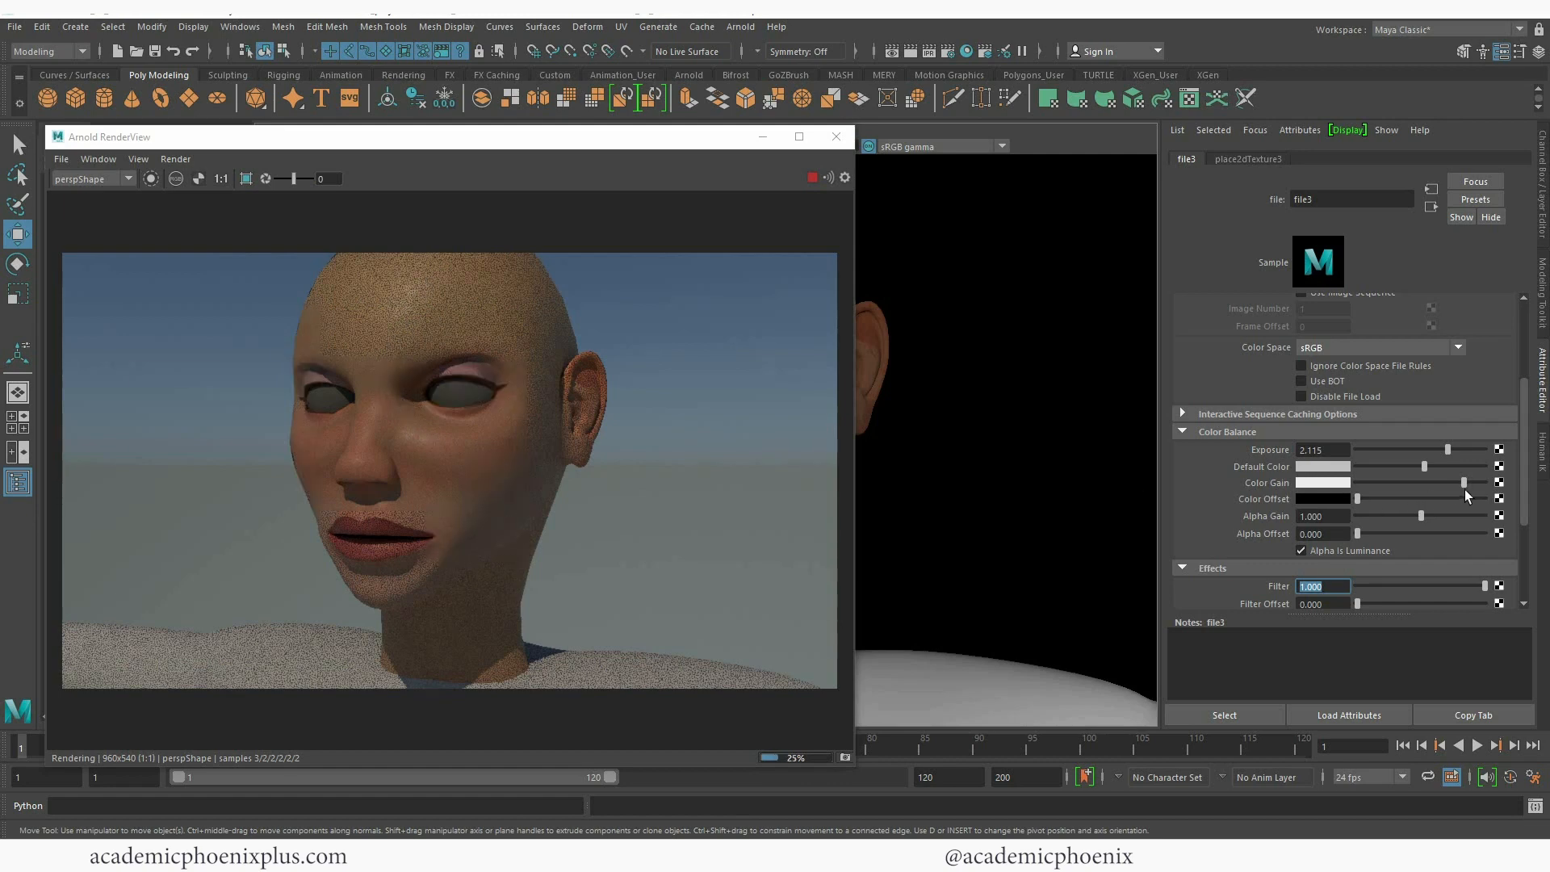
pyautogui.moveTo(1448, 449); pyautogui.dragTo(1445, 449)
# Lower the metallic texture's exposure to -3.141 and slightly lighten its default color
pyautogui.click(1431, 206)
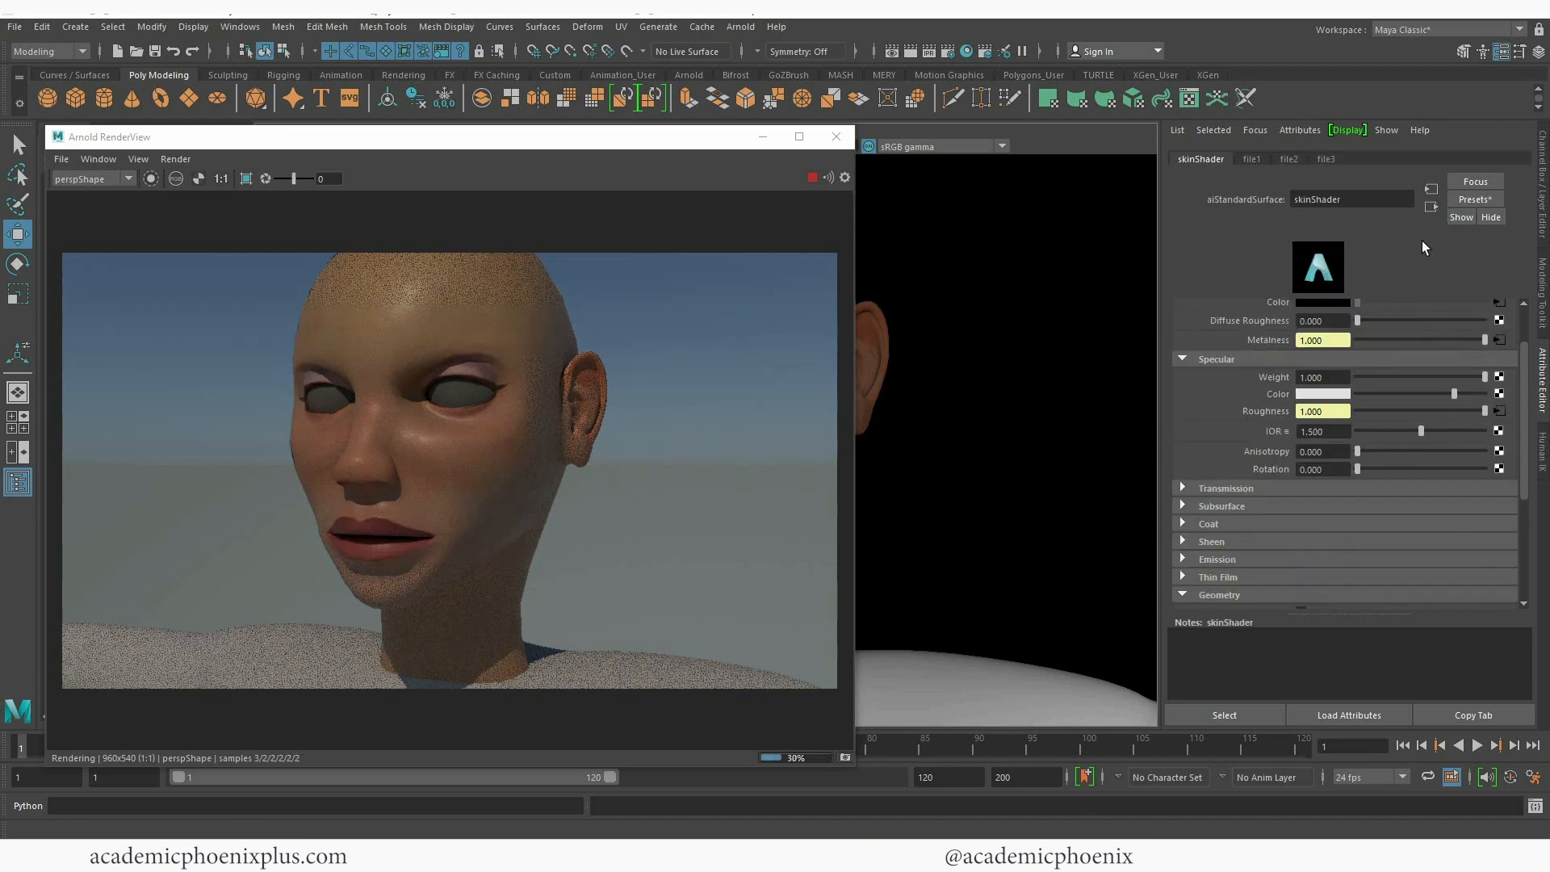
pyautogui.click(1500, 341)
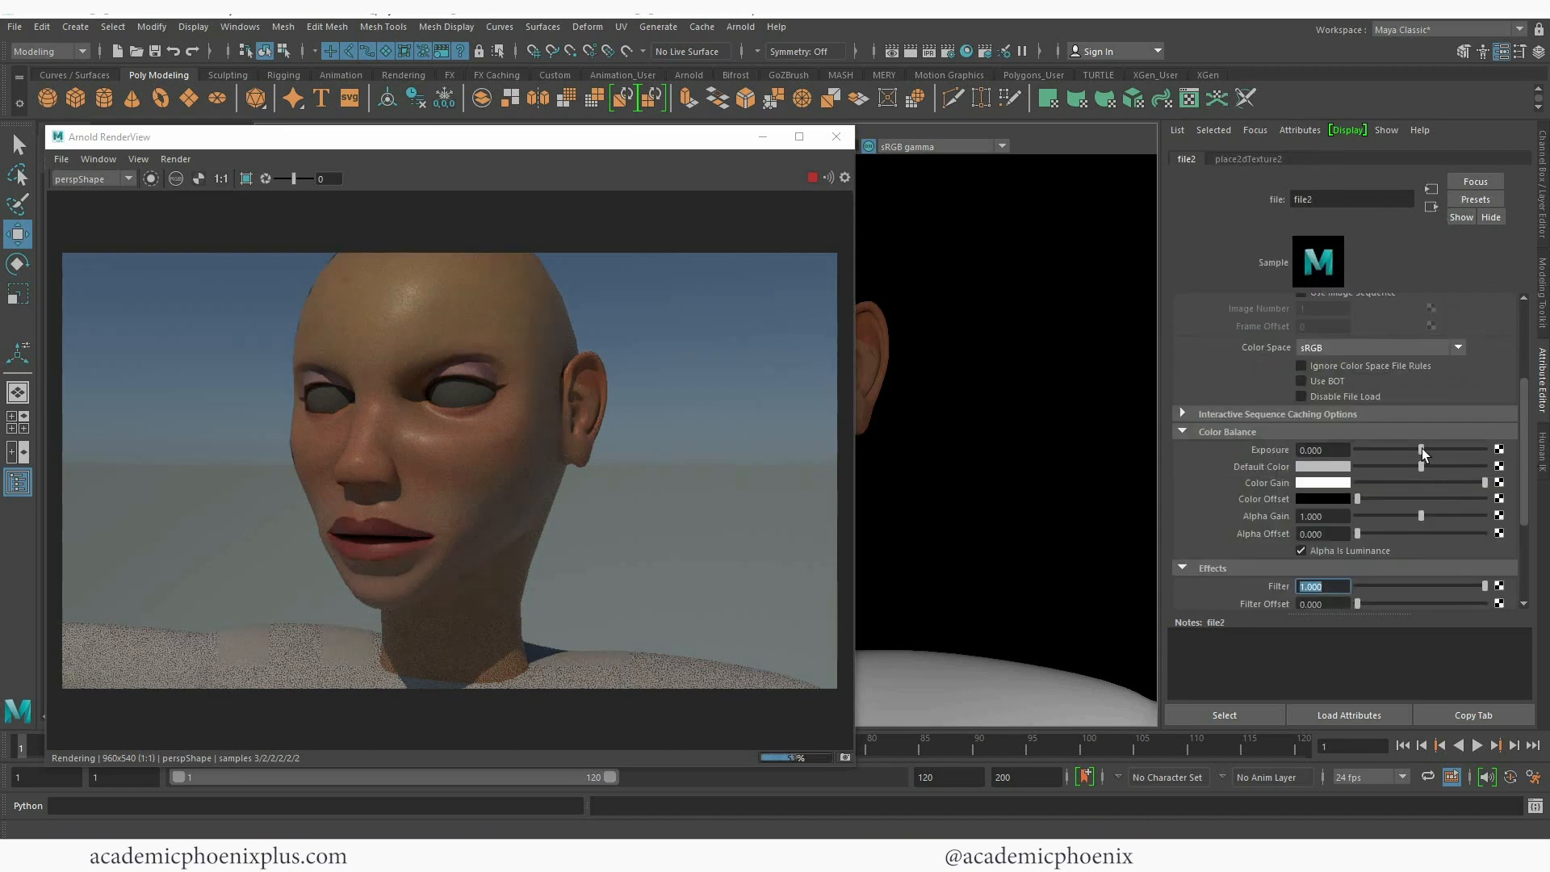
pyautogui.moveTo(1422, 449); pyautogui.dragTo(1381, 448)
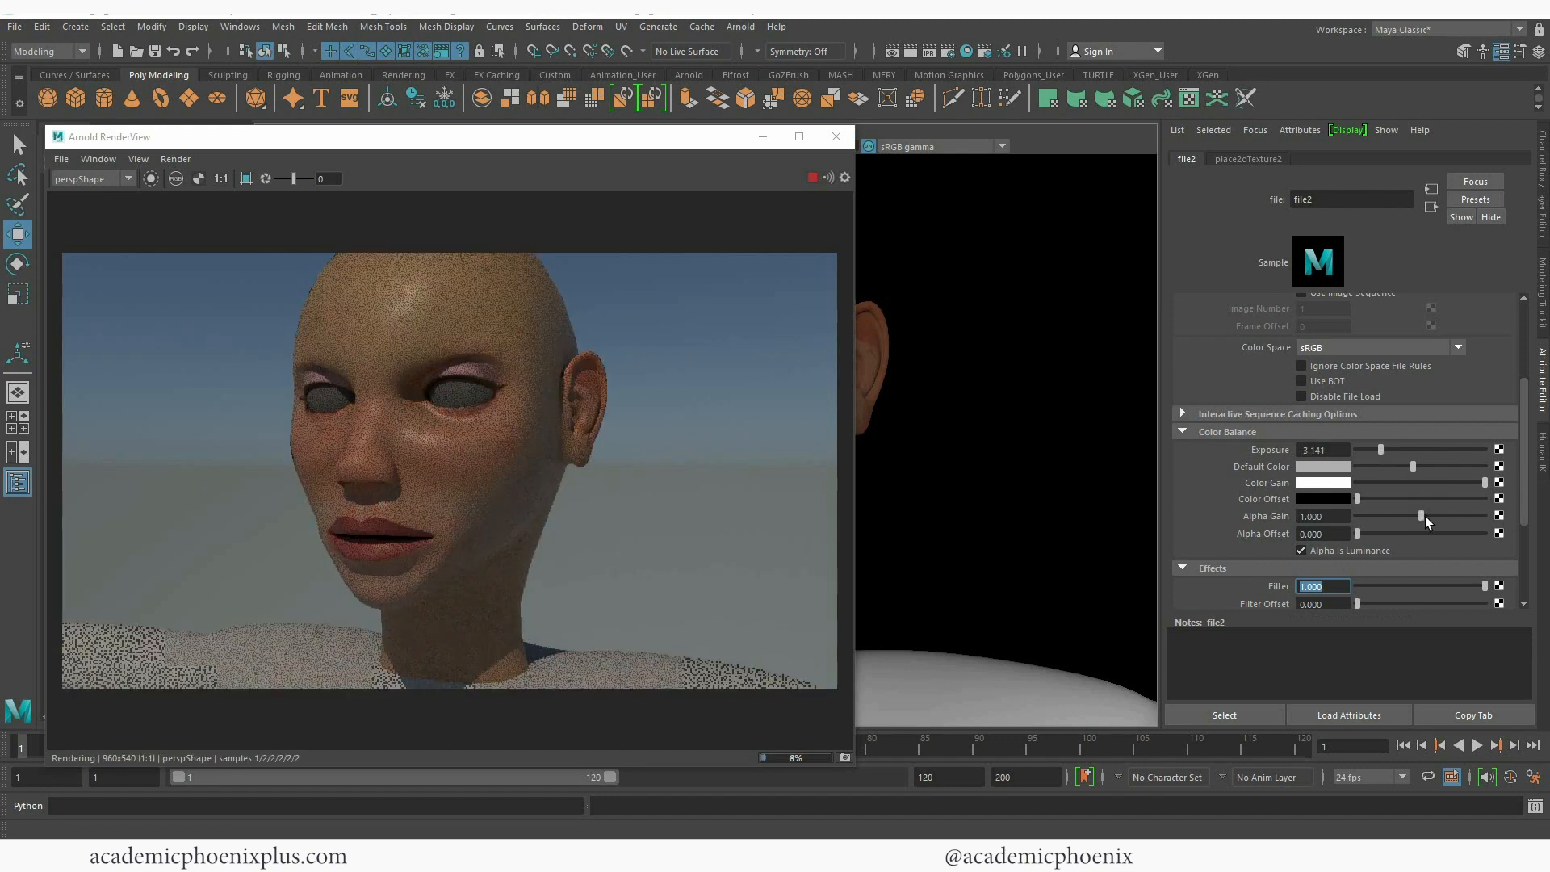
pyautogui.moveTo(1415, 468)
pyautogui.mouseDown()
pyautogui.moveTo(1427, 468)
pyautogui.moveTo(1389, 468)
pyautogui.moveTo(1431, 468)
pyautogui.mouseUp()
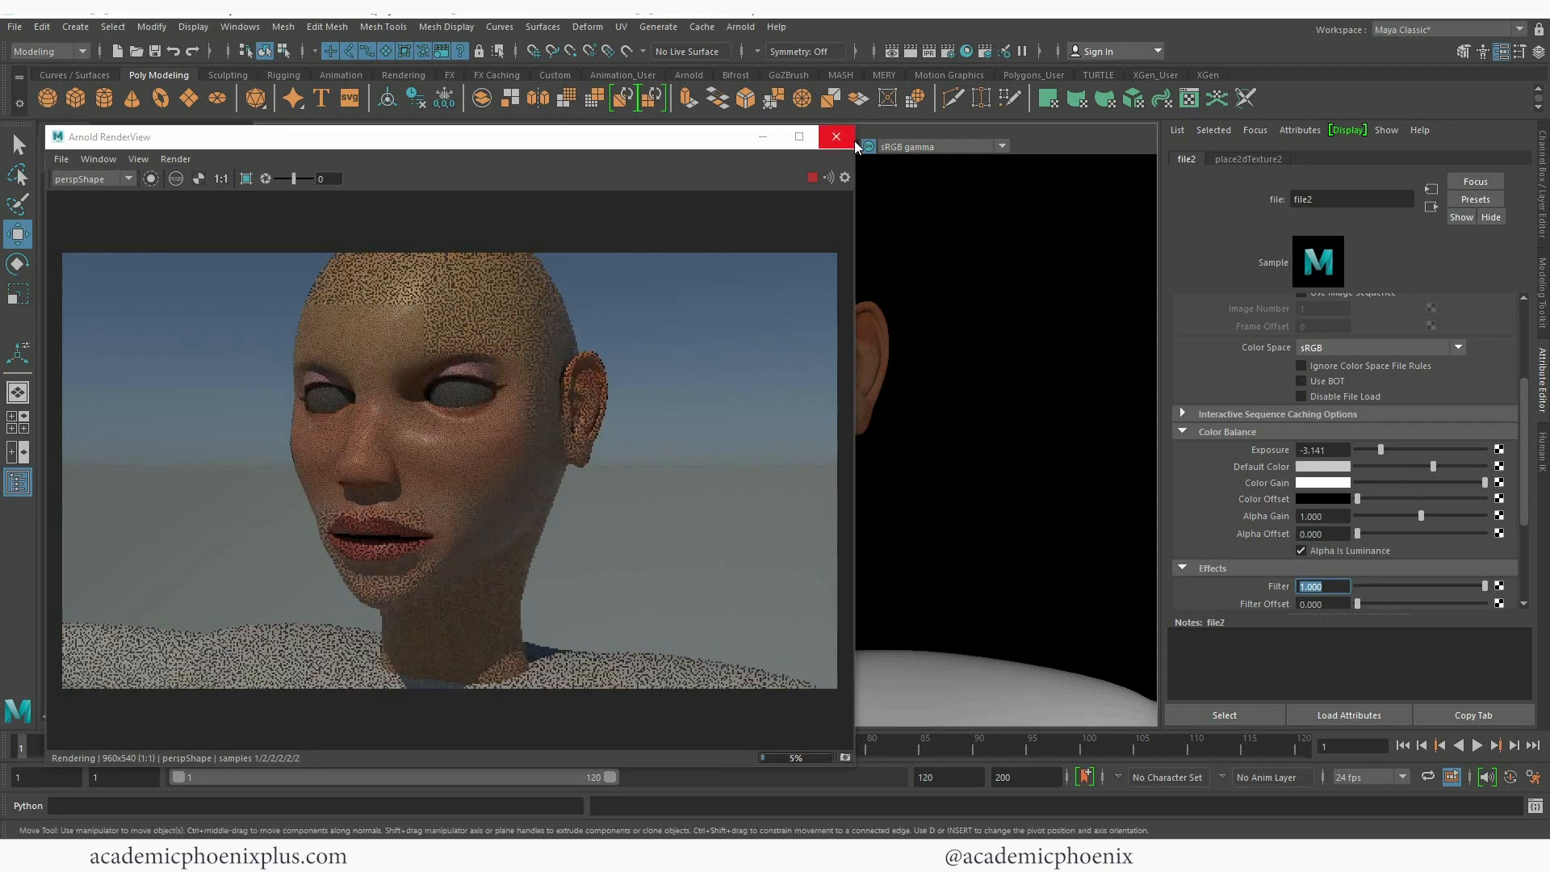
# Stop the live render and set skinShader's subsurface weight to 0.314
pyautogui.click(812, 178)
pyautogui.click(1430, 208)
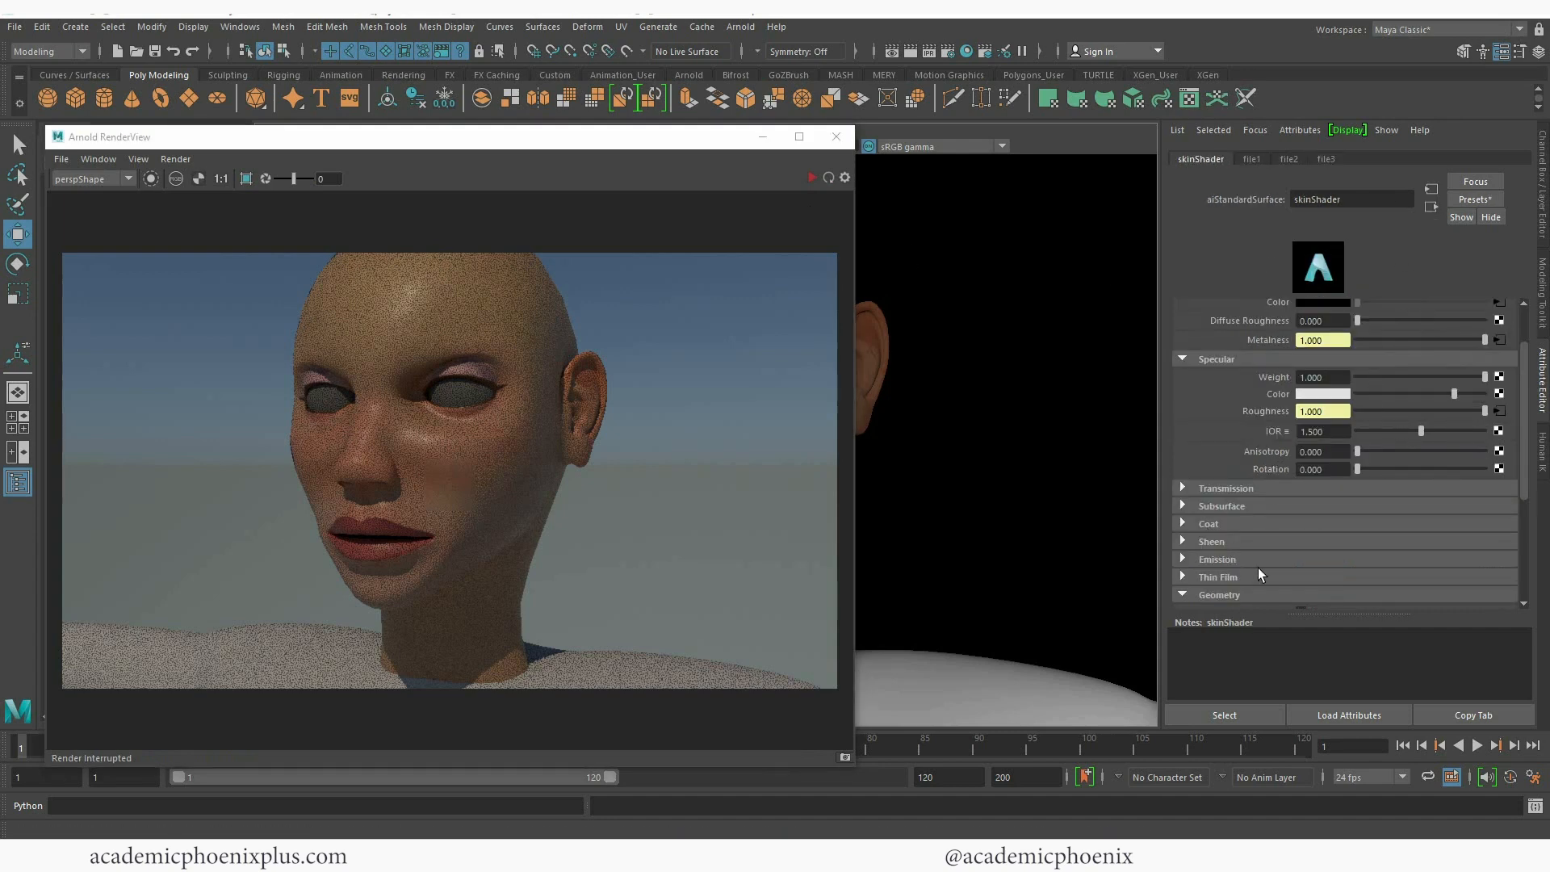
pyautogui.scroll(-3, 1332, 491)
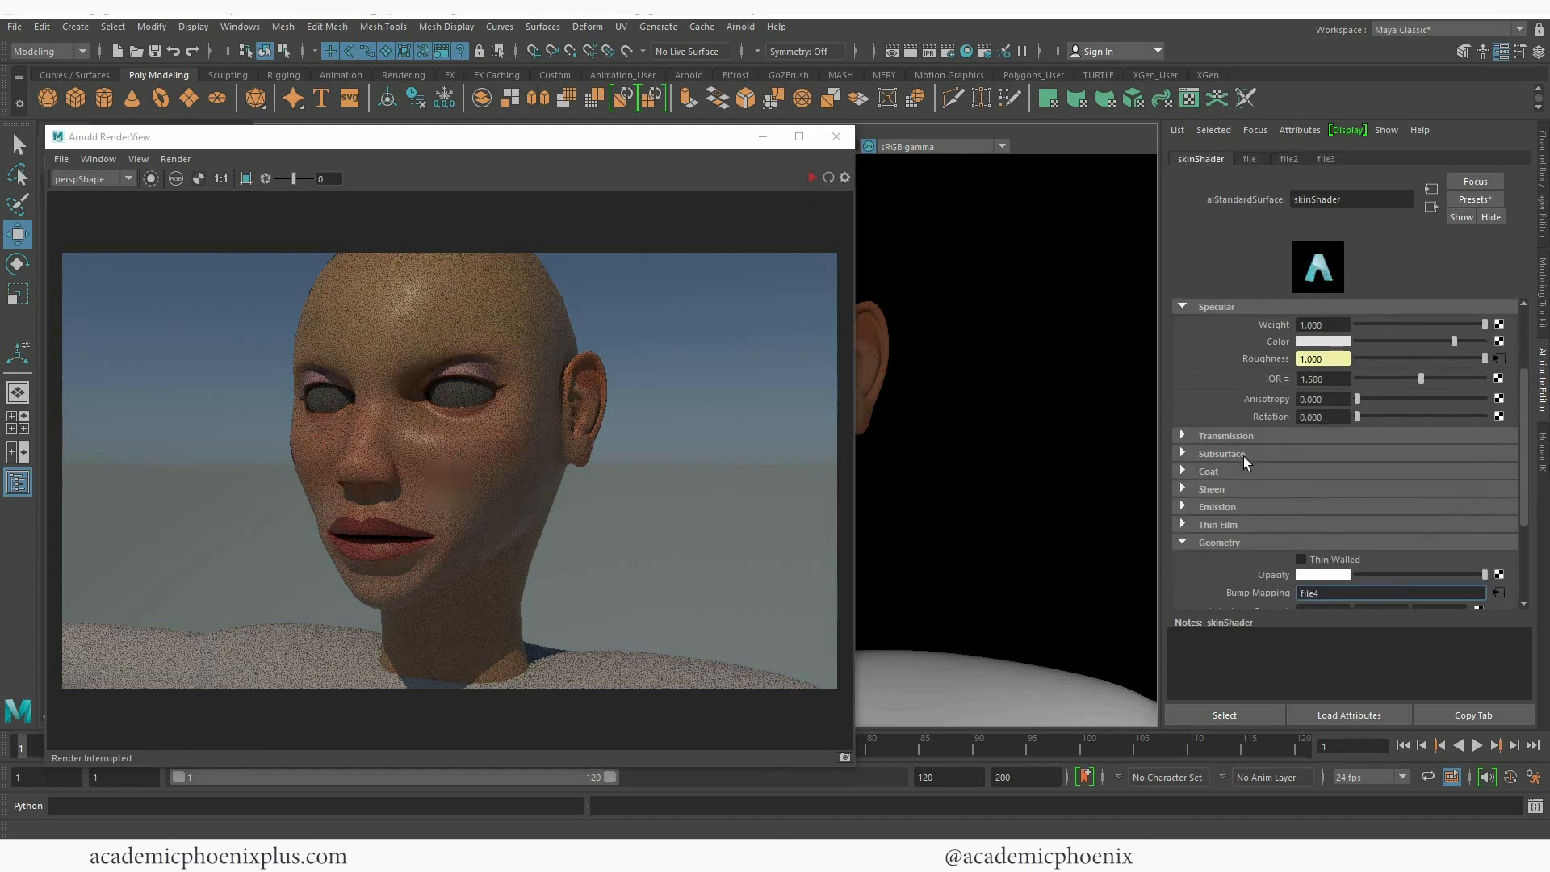
pyautogui.click(1244, 457)
pyautogui.click(1324, 493)
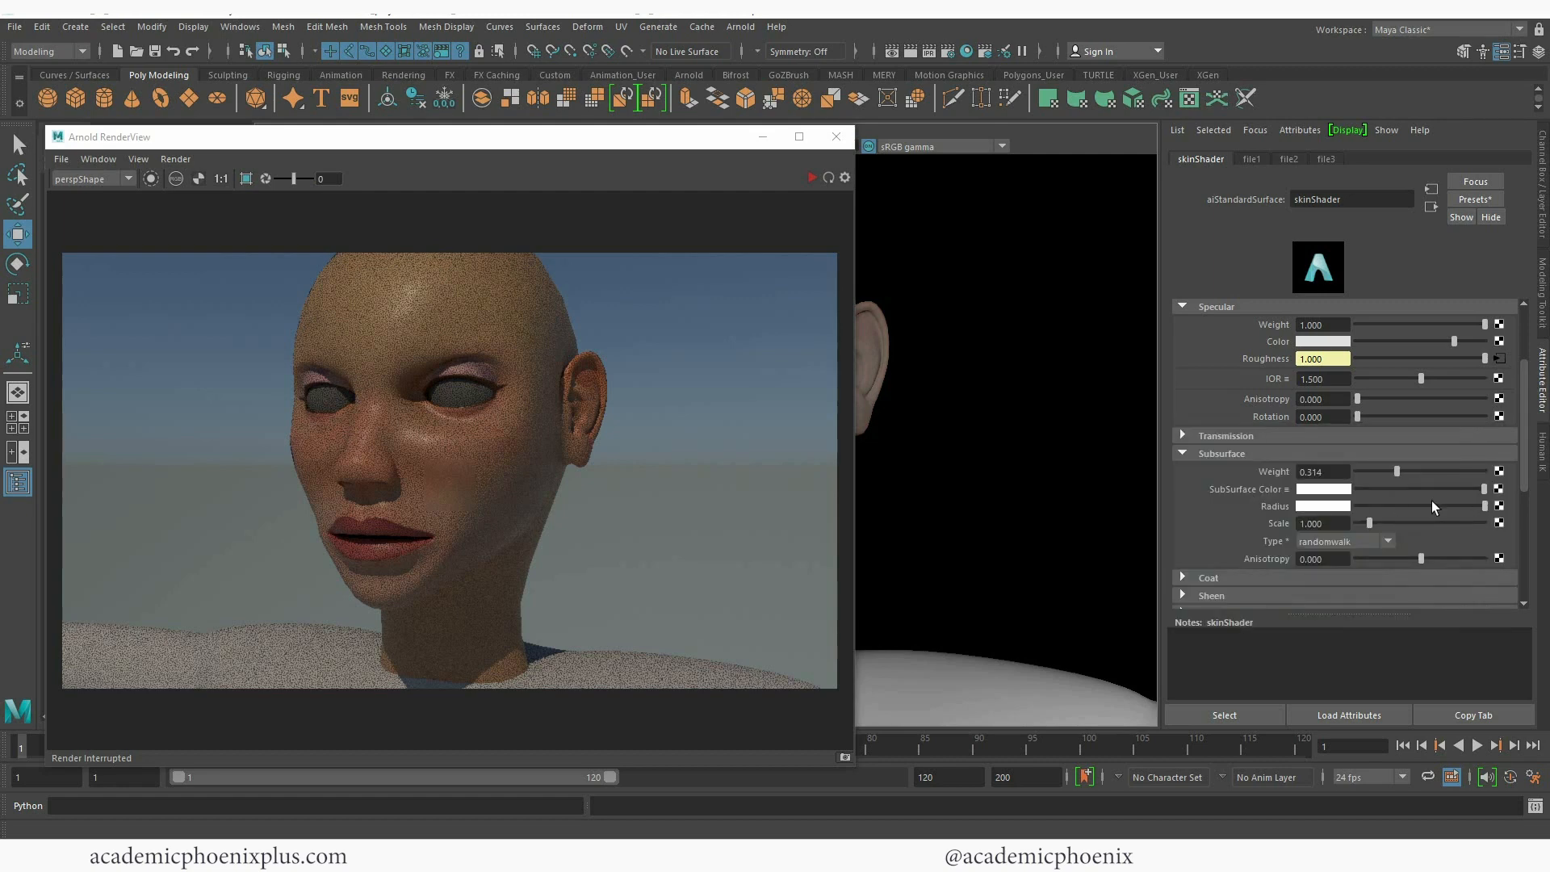
# Connect a File texture to the subsurface color and load Female_HeadEyes_Head_BaseColor.png from the substance folder
pyautogui.click(1498, 490)
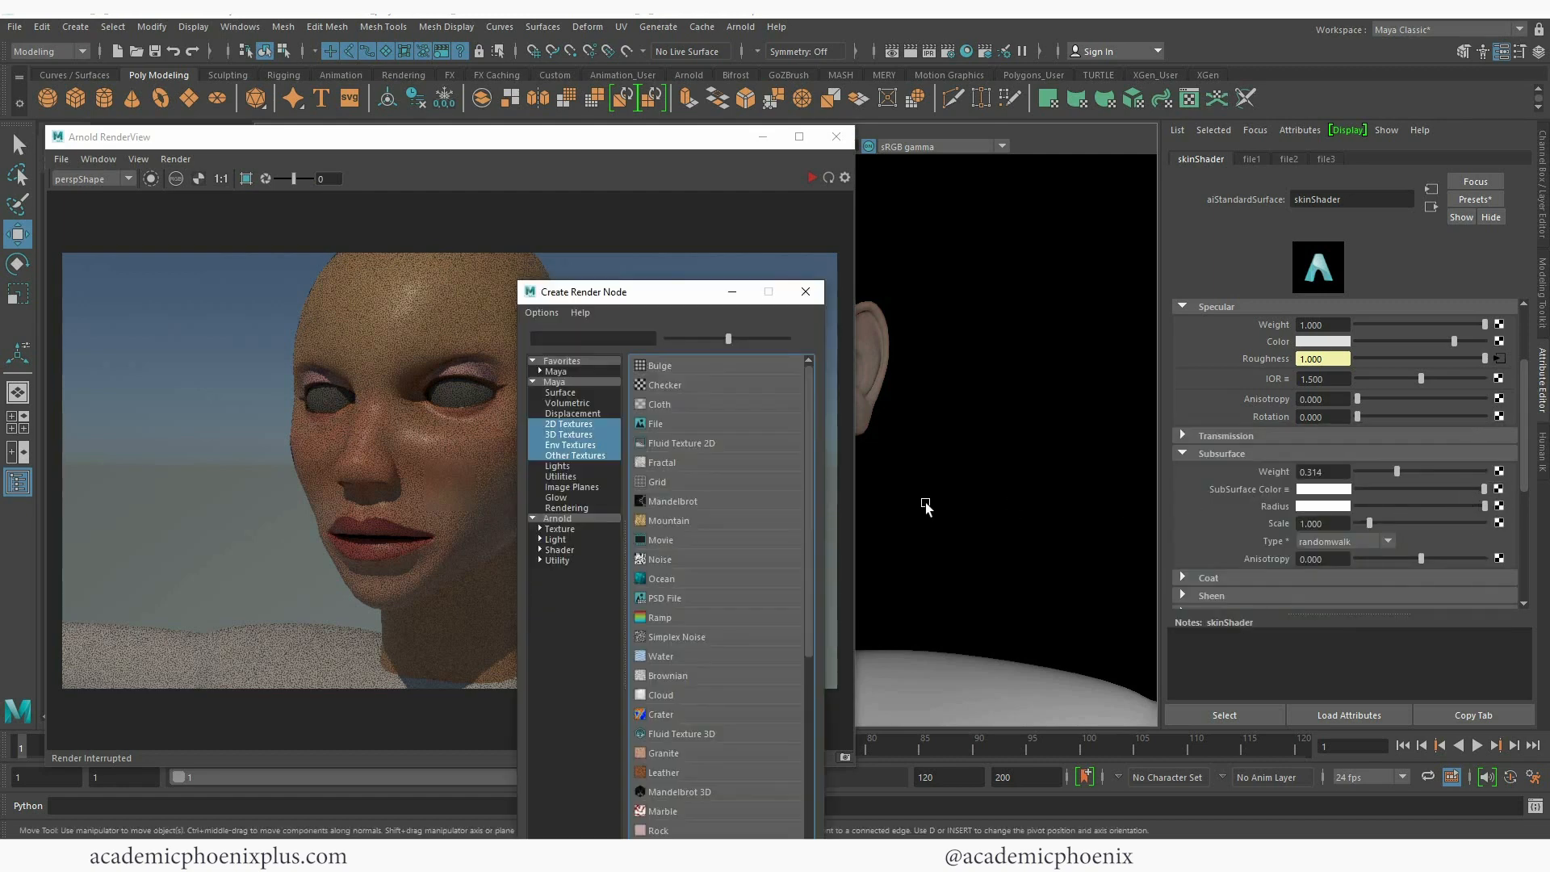
pyautogui.click(705, 426)
pyautogui.scroll(5, 1526, 339)
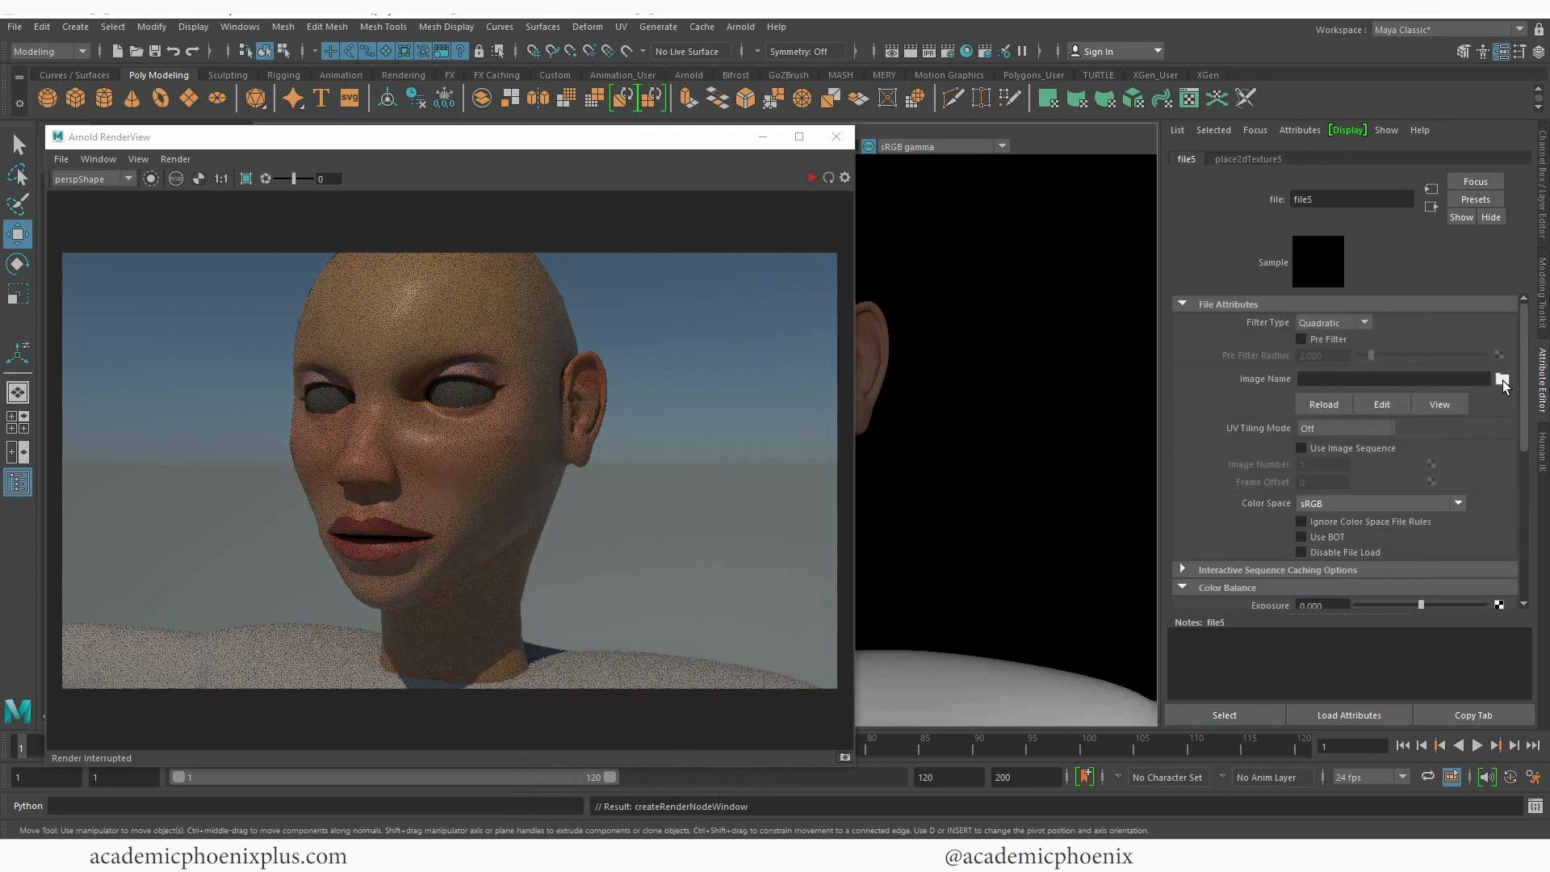
pyautogui.click(1503, 379)
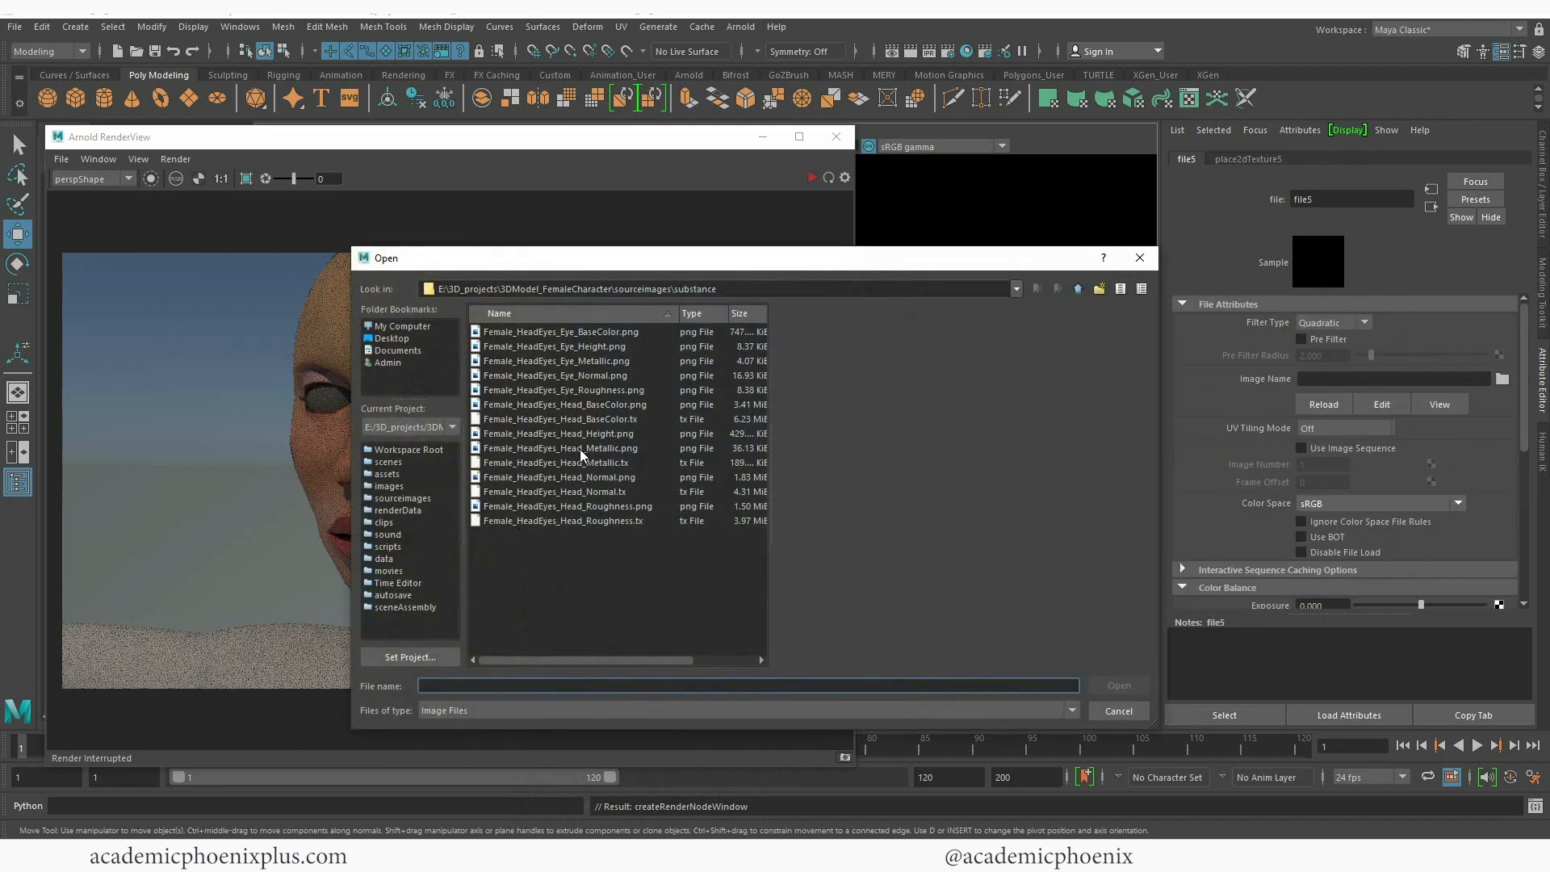
pyautogui.click(598, 405)
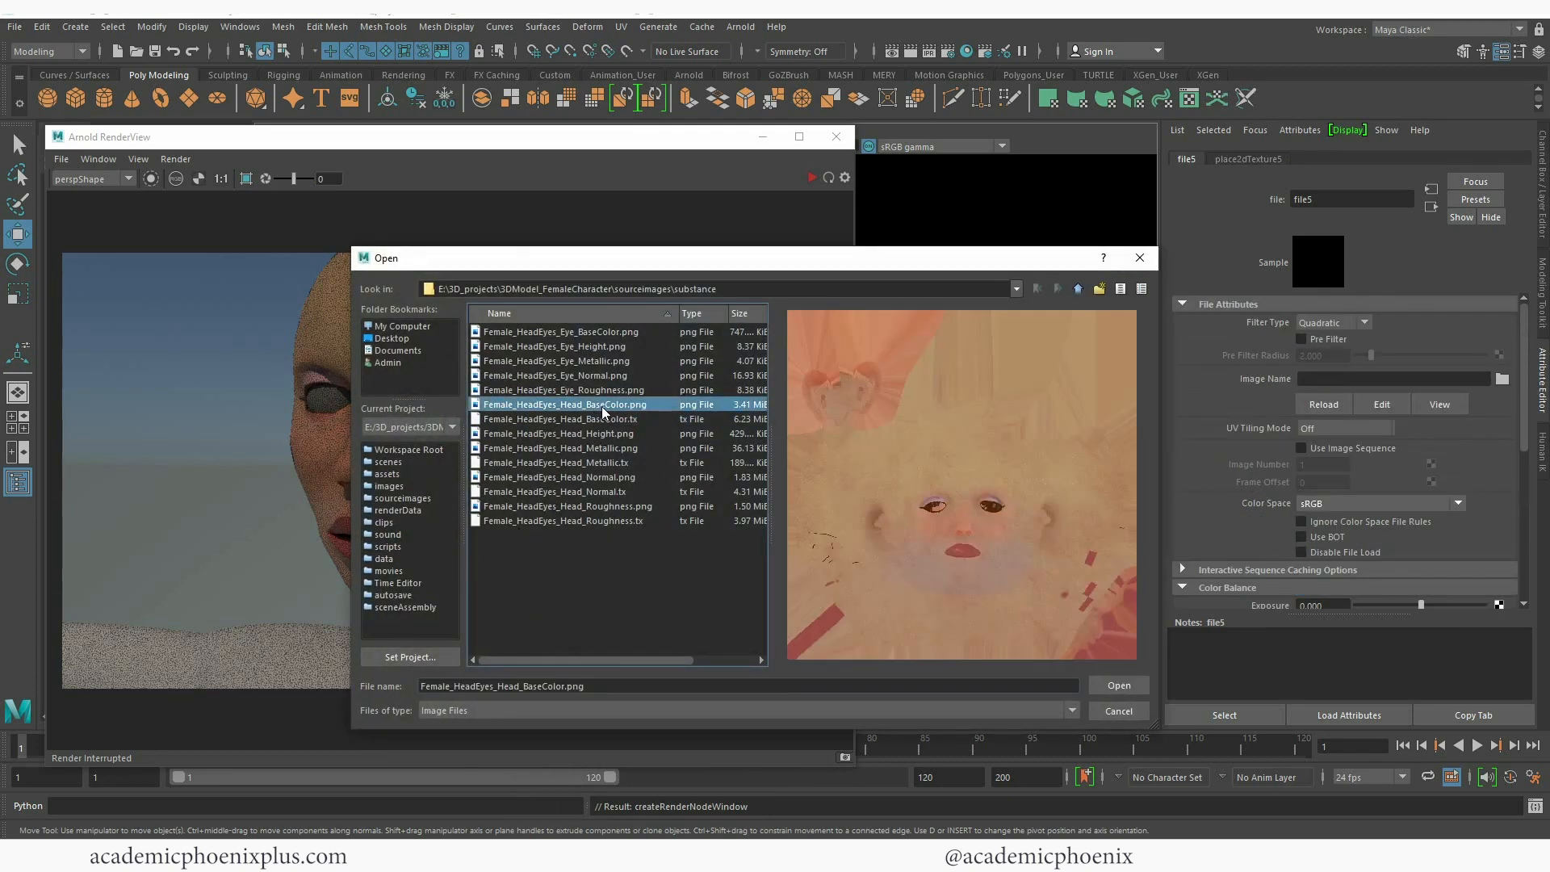
pyautogui.doubleClick(602, 405)
# Restart the live render and set skinShader's subsurface radius to a light salmon red
pyautogui.click(812, 177)
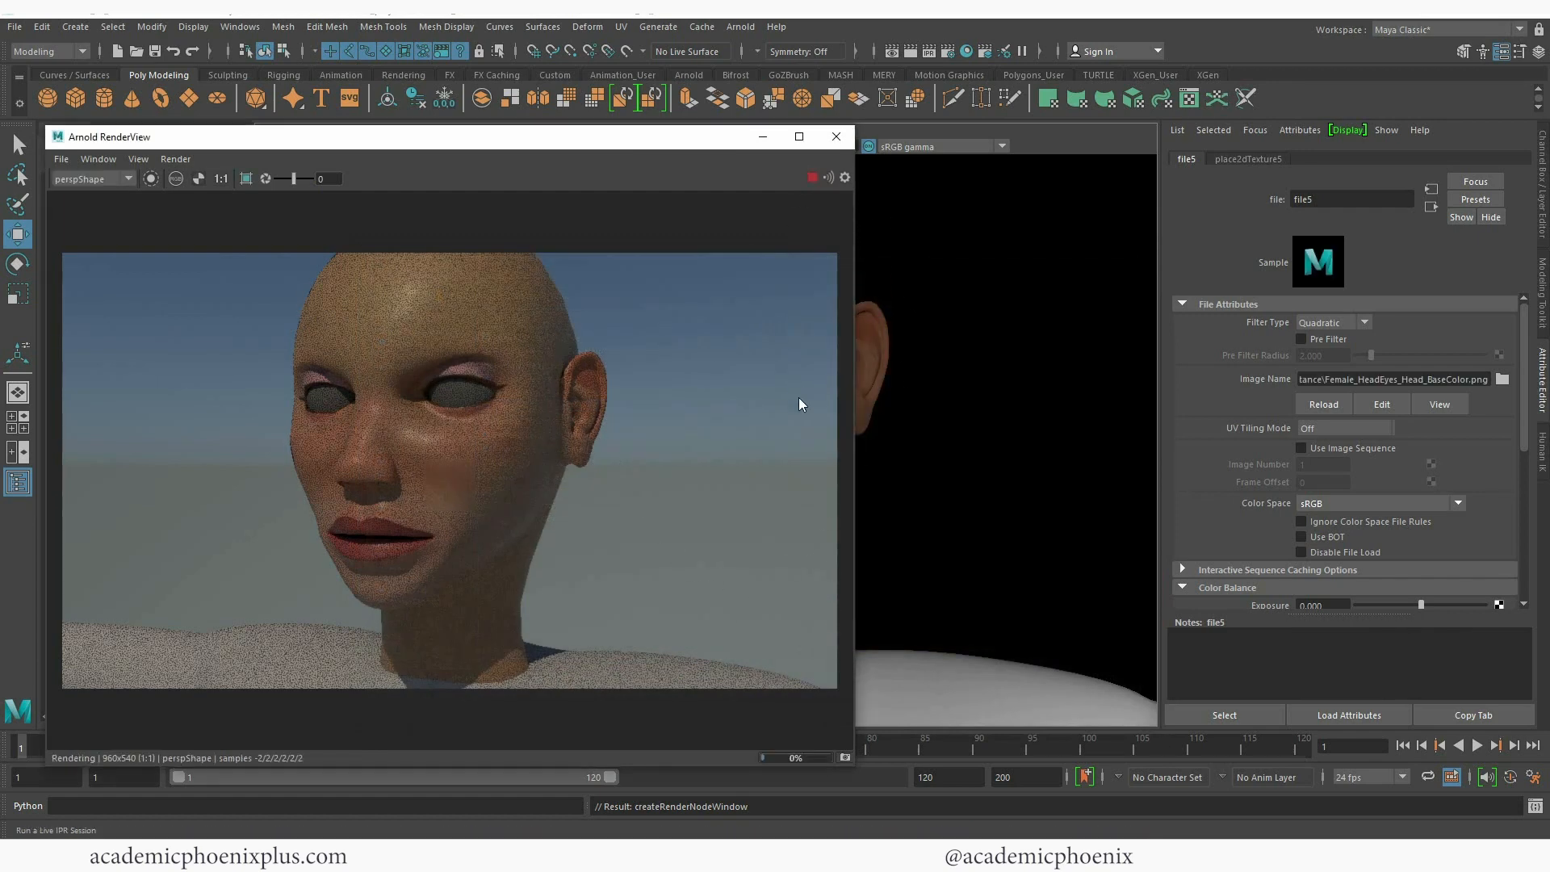
pyautogui.click(1433, 206)
pyautogui.click(1319, 507)
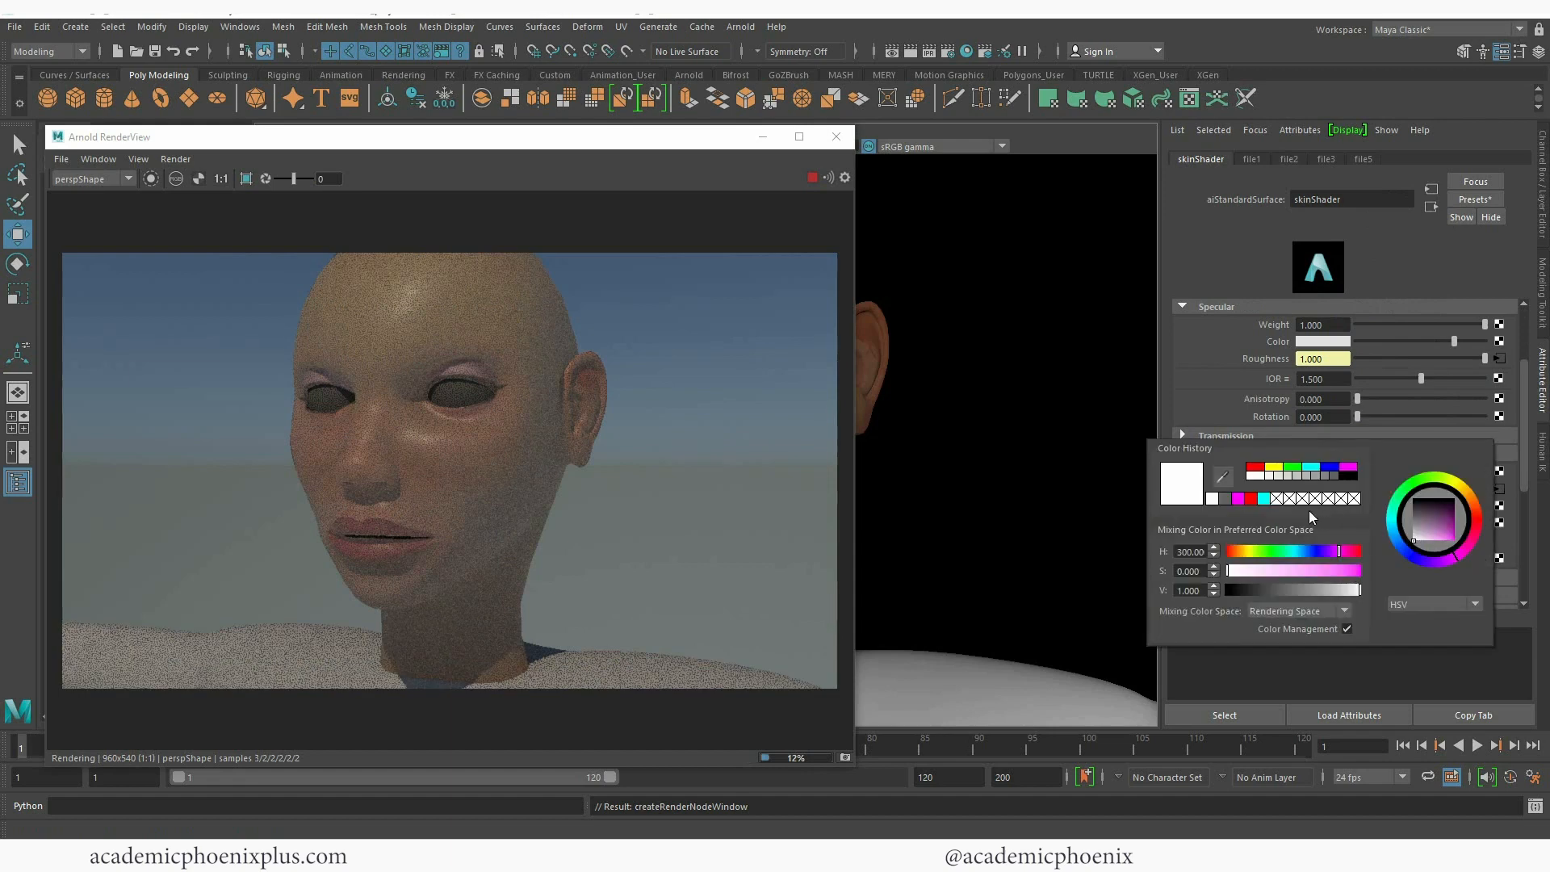
pyautogui.click(1250, 499)
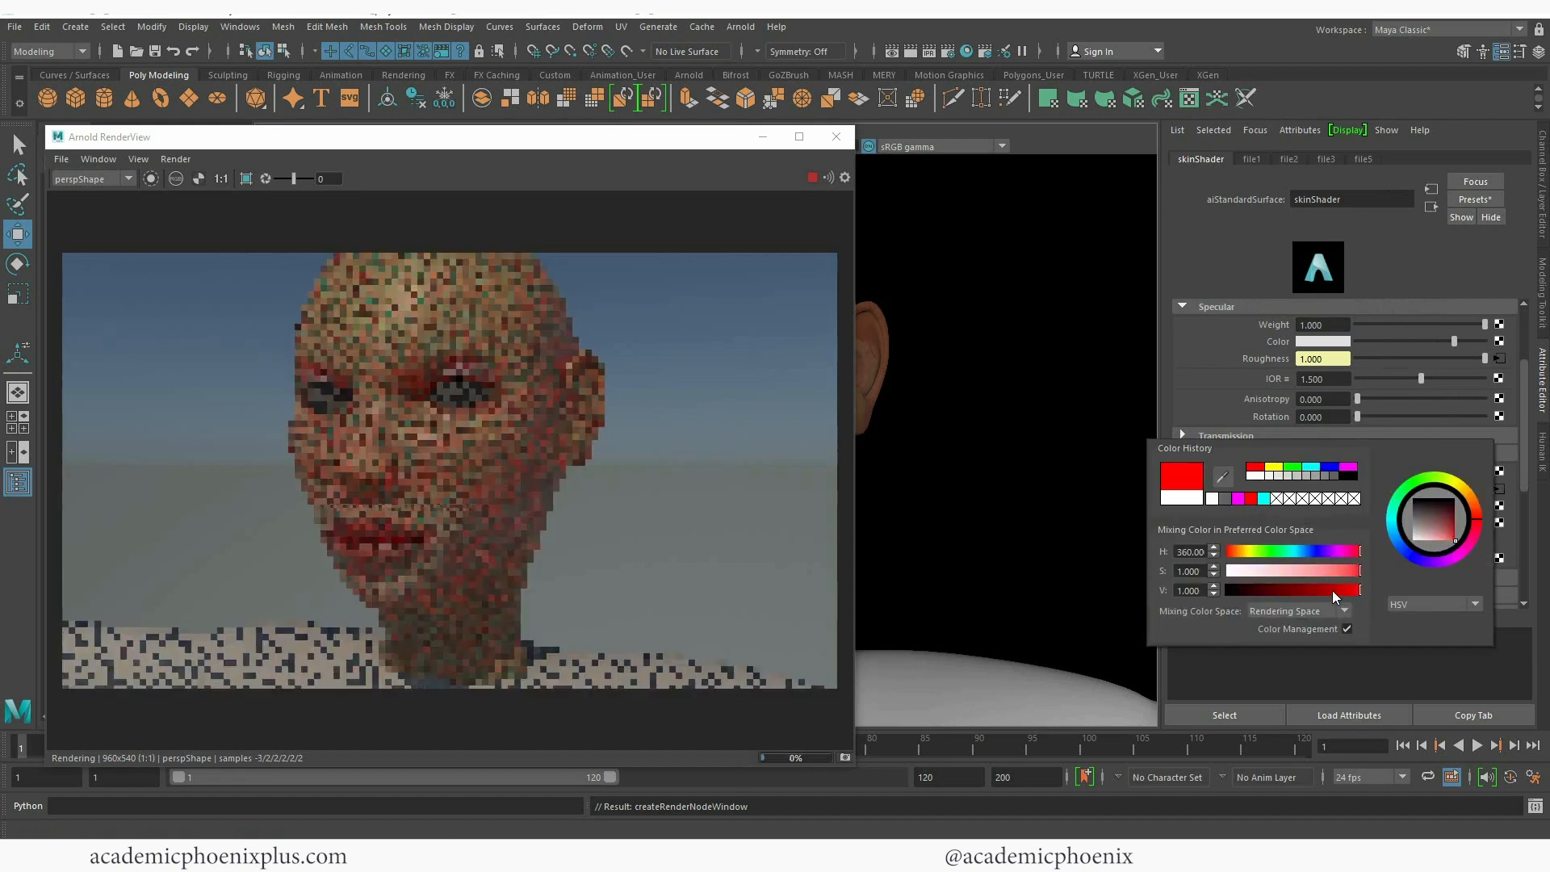
pyautogui.click(1474, 507)
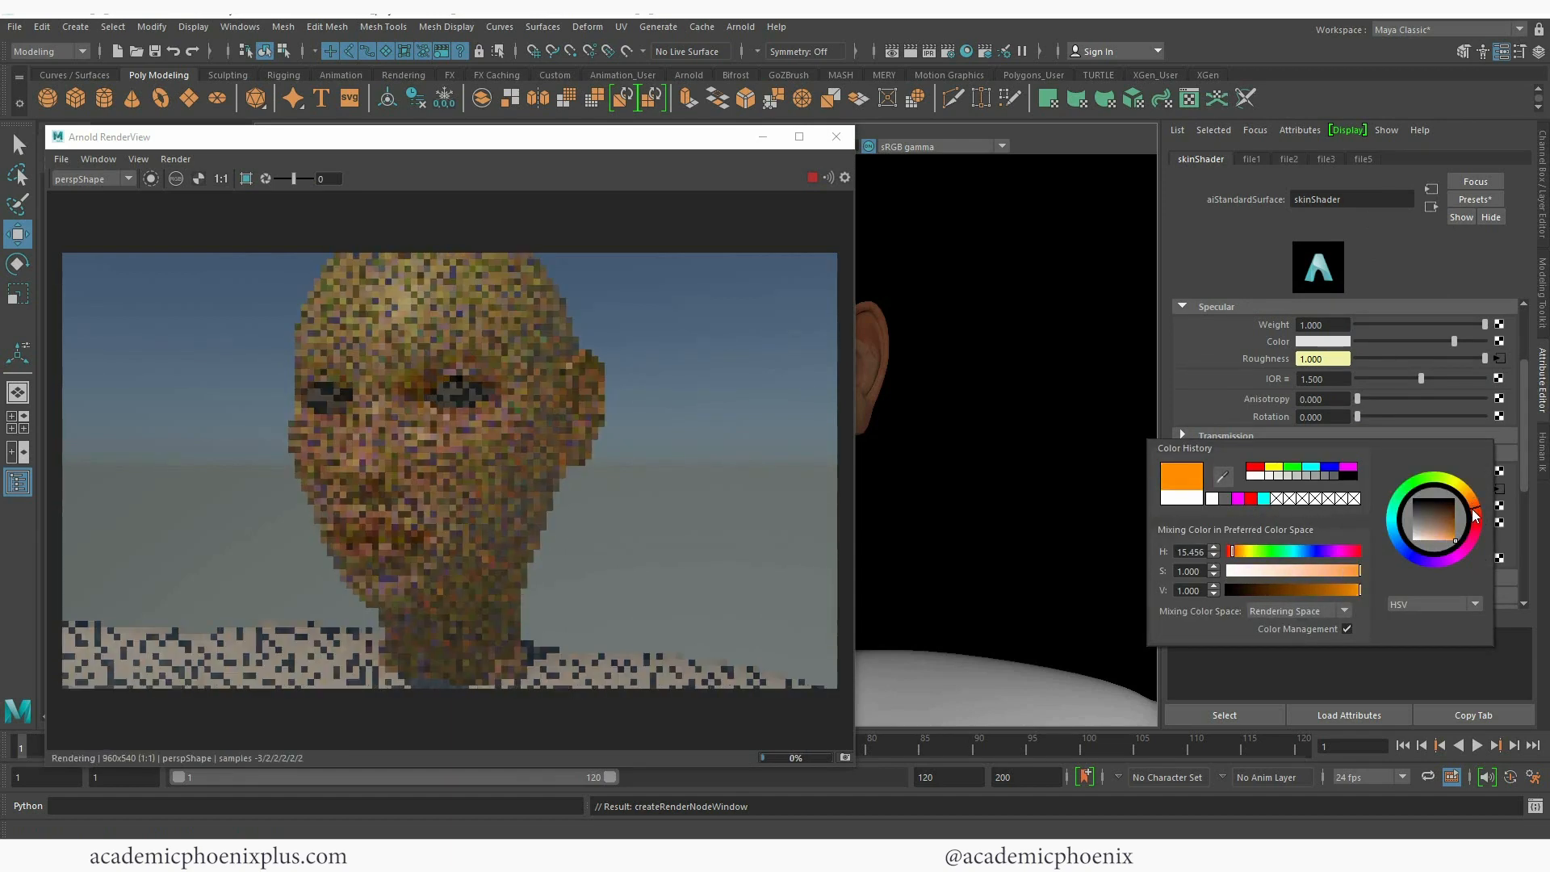
pyautogui.click(1478, 519)
pyautogui.moveTo(1475, 513); pyautogui.dragTo(1476, 517)
pyautogui.moveTo(1320, 570)
pyautogui.mouseDown()
pyautogui.moveTo(1301, 572)
pyautogui.moveTo(1332, 570)
pyautogui.mouseUp()
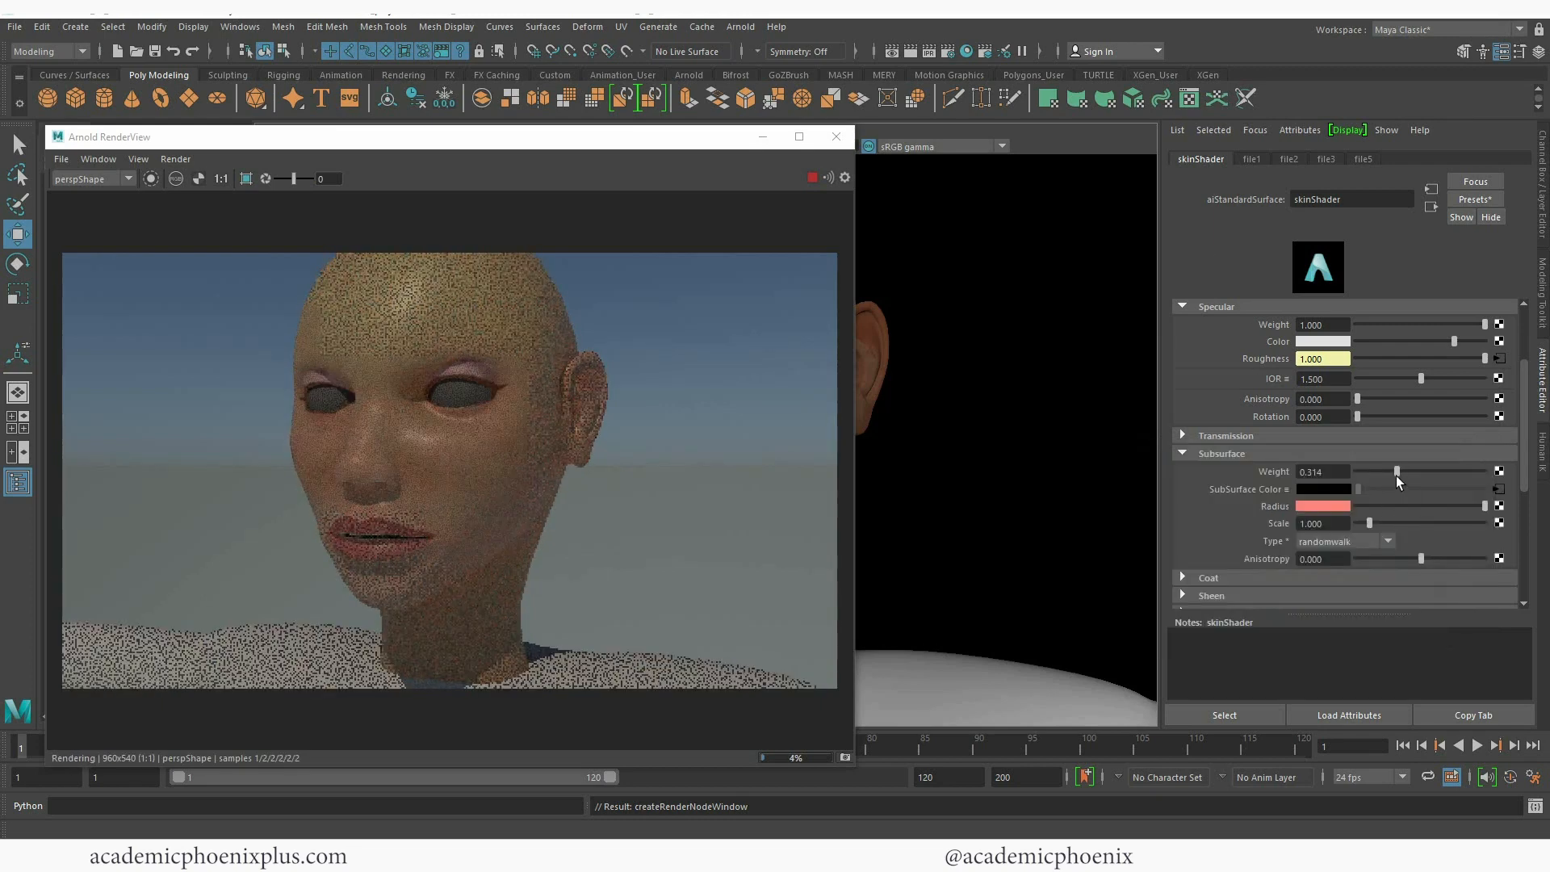
# Reduce skinShader's subsurface weight to 0.077 and its subsurface scale to 0.769
pyautogui.moveTo(1397, 473); pyautogui.dragTo(1364, 526)
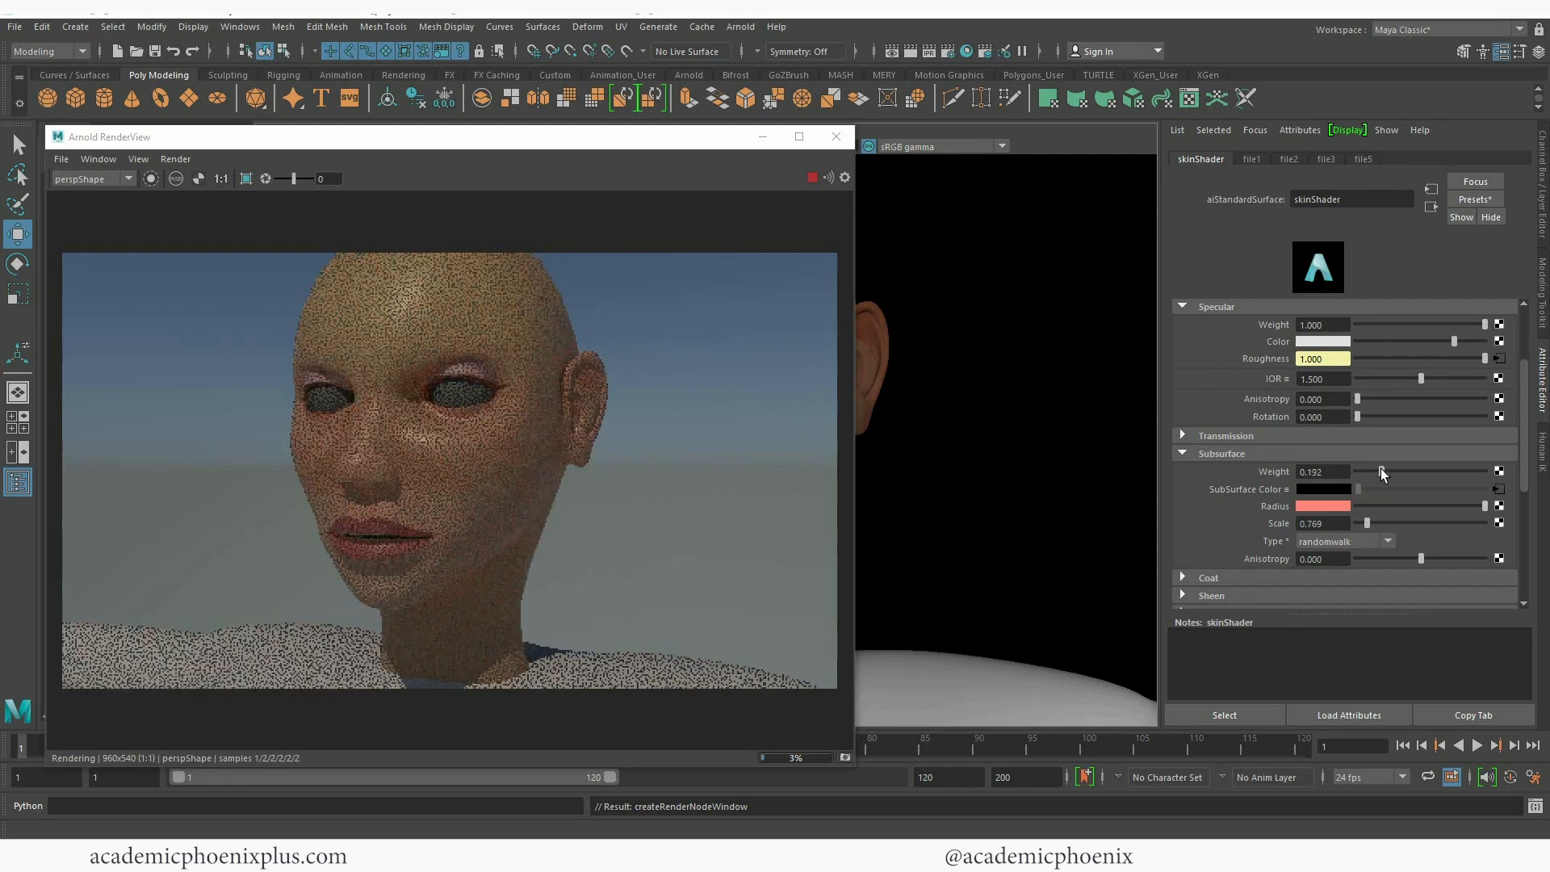
pyautogui.moveTo(1381, 468); pyautogui.dragTo(1366, 470)
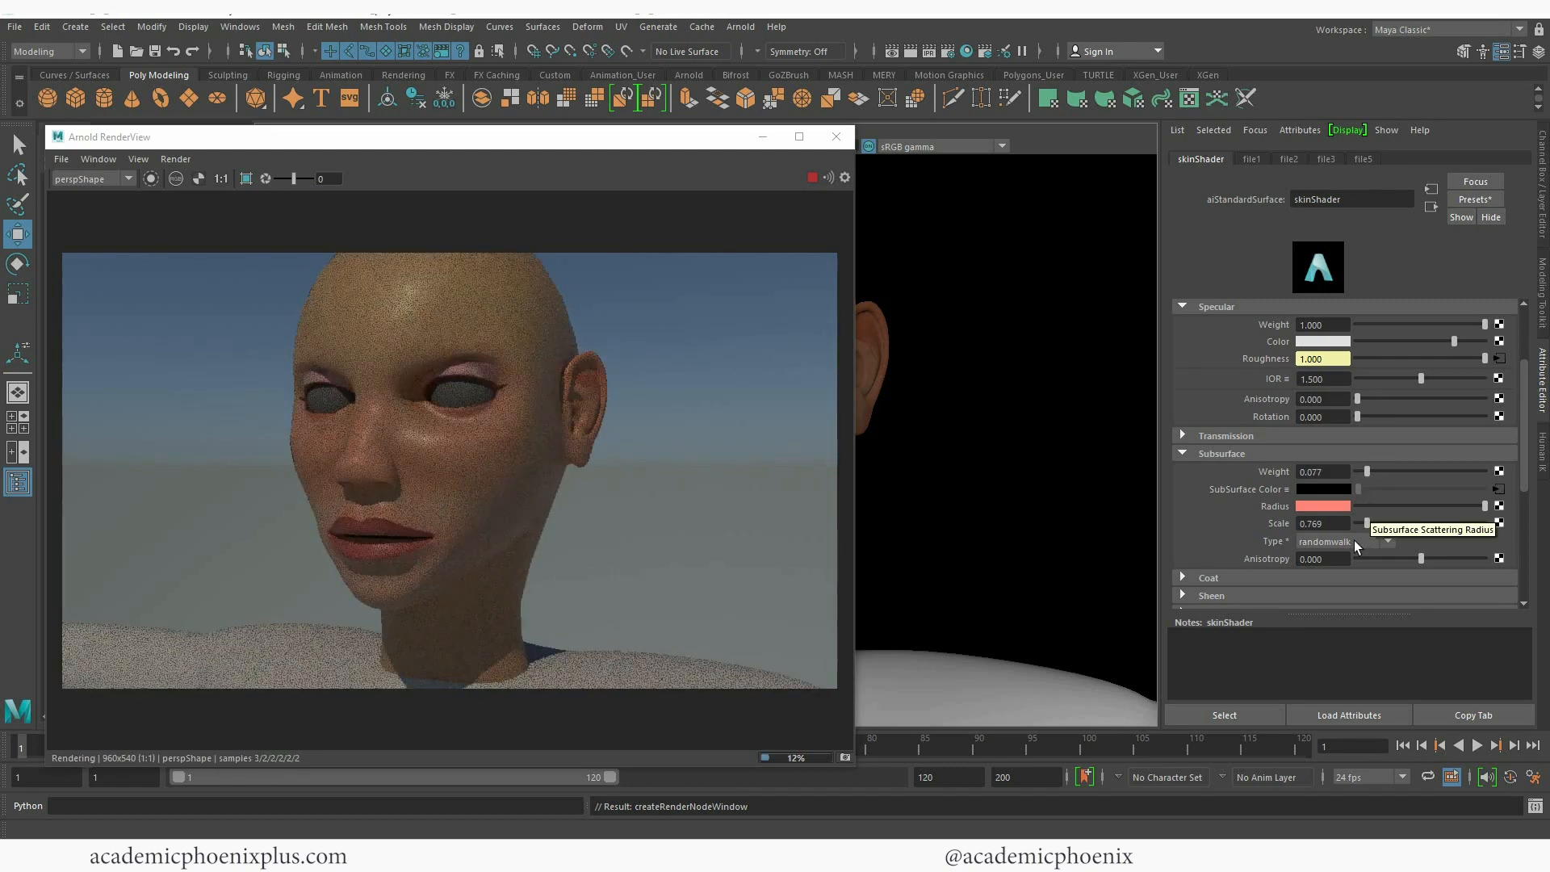
# Refine skinShader's subsurface with a weight of 0.128, a more saturated orange-red radius and a scale of 0.641, then close the render window
pyautogui.click(1373, 470)
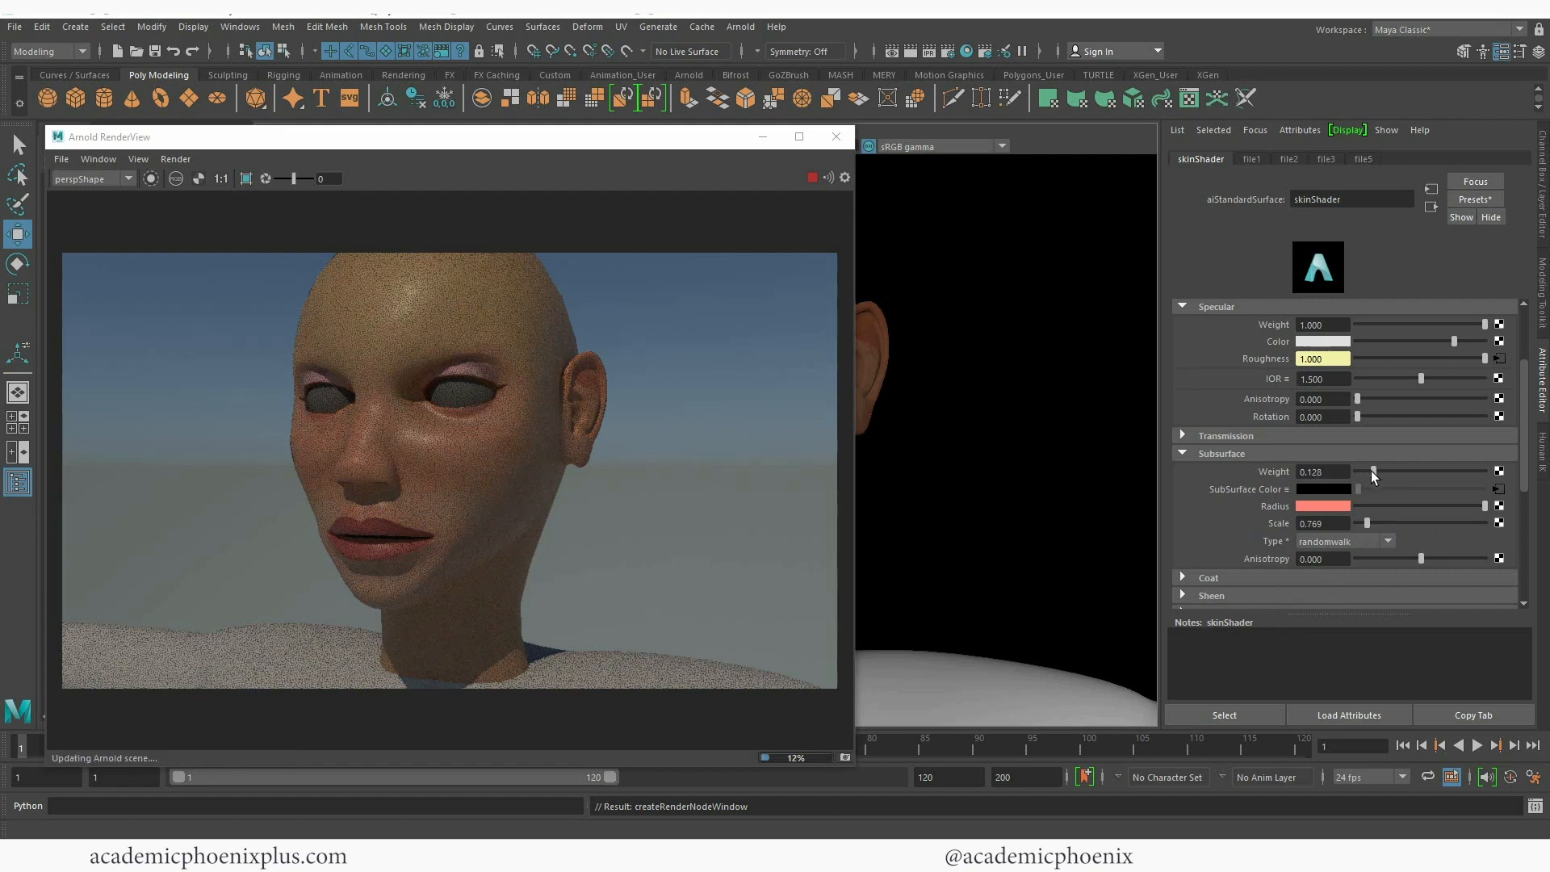
pyautogui.click(1328, 509)
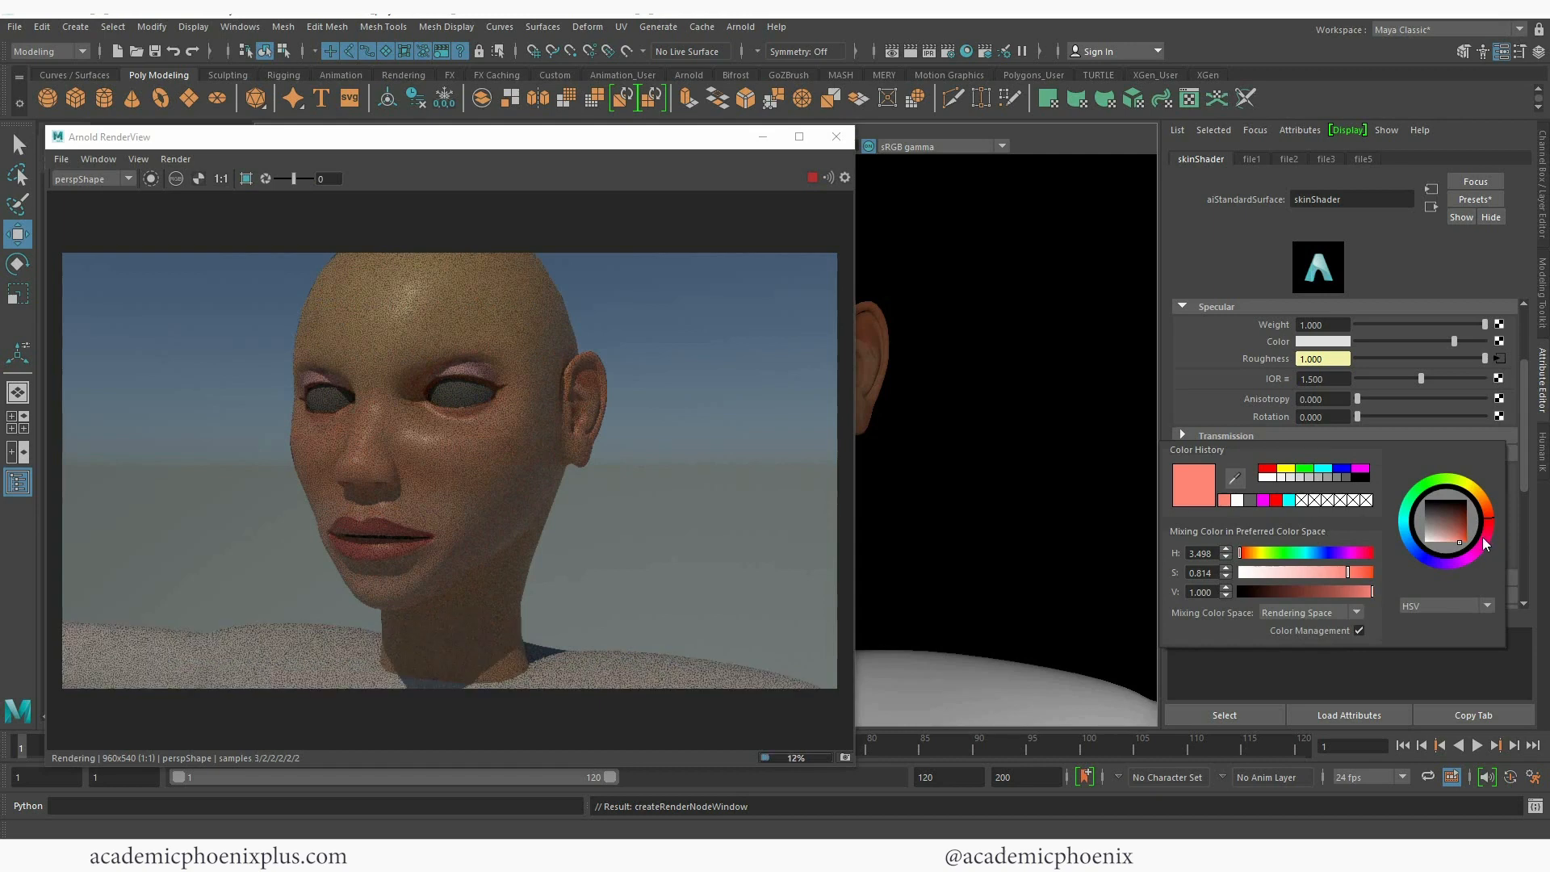
pyautogui.click(1365, 572)
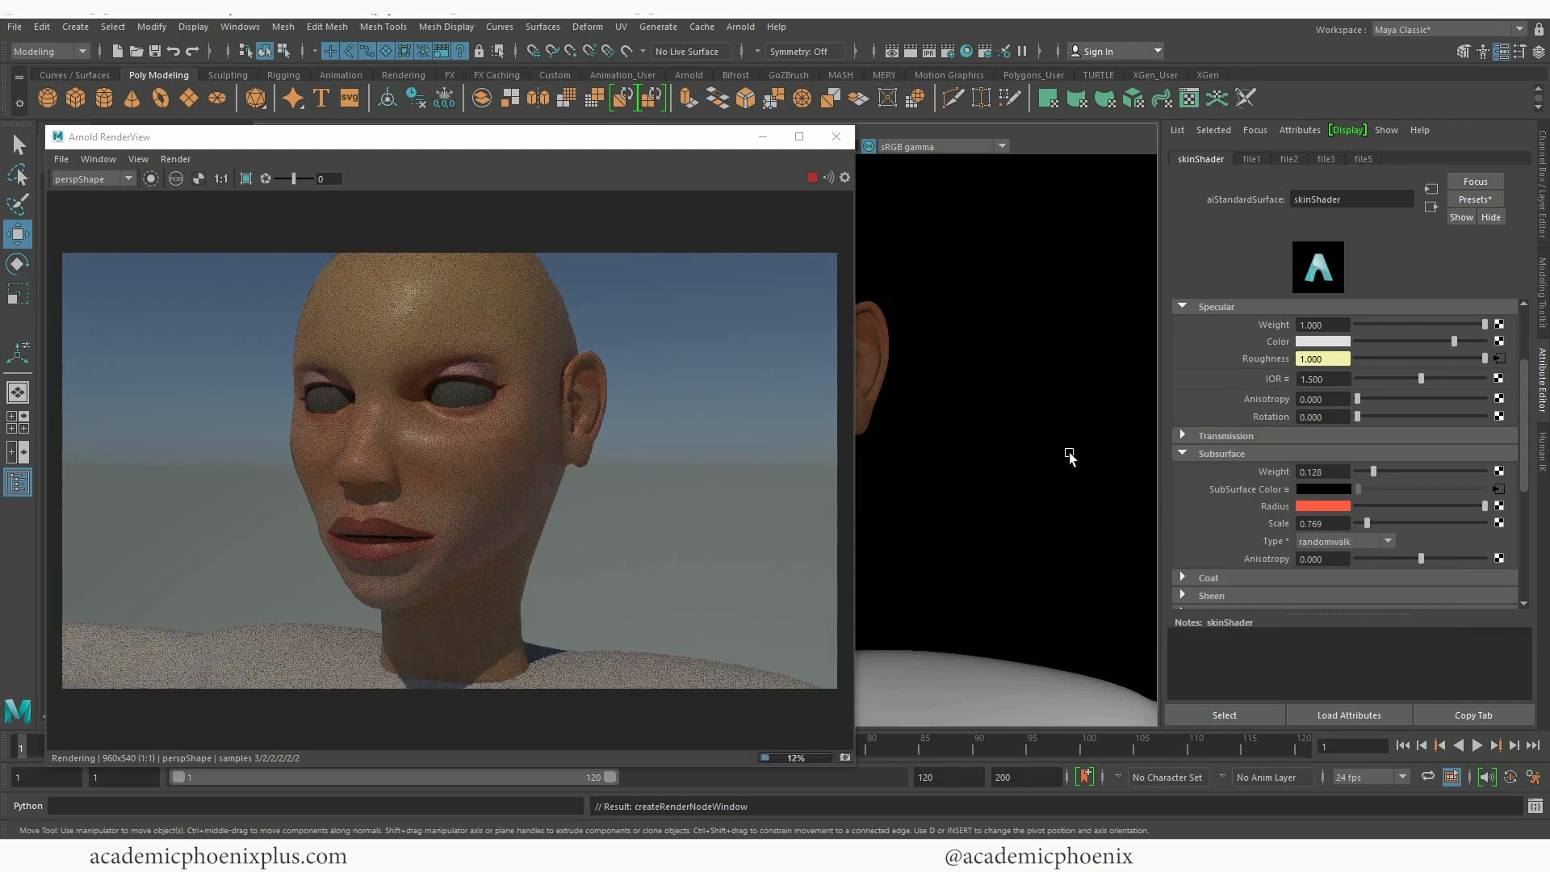
pyautogui.moveTo(1364, 524); pyautogui.dragTo(1366, 524)
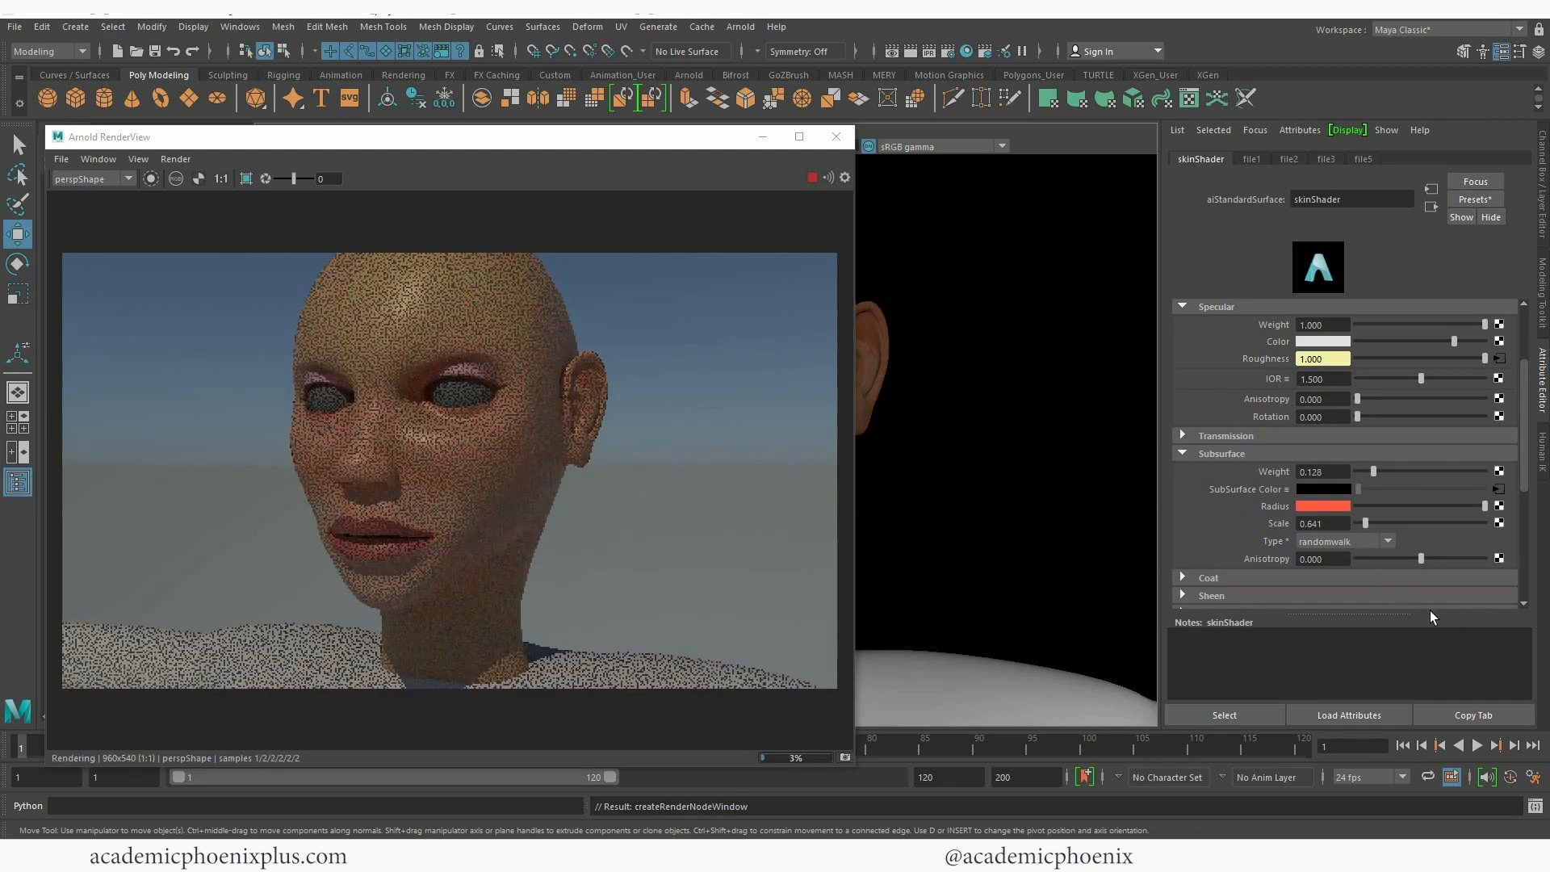
pyautogui.click(836, 137)
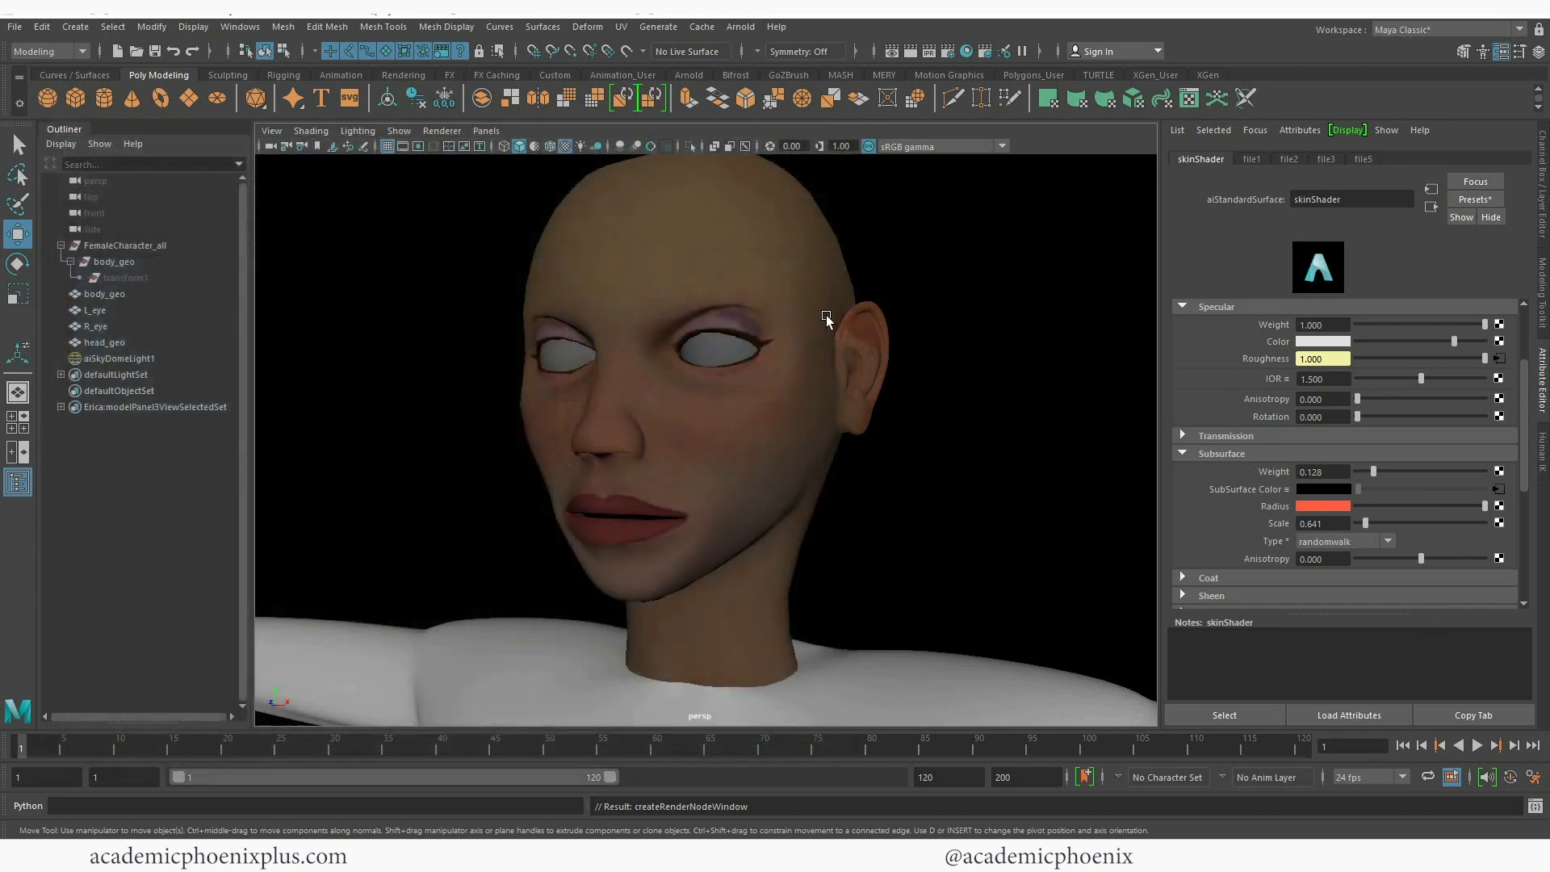
# Assign a new aiStandardSurface material to both eye meshes, L_eye and R_eye
pyautogui.click(741, 345)
pyautogui.rightClick(732, 349)
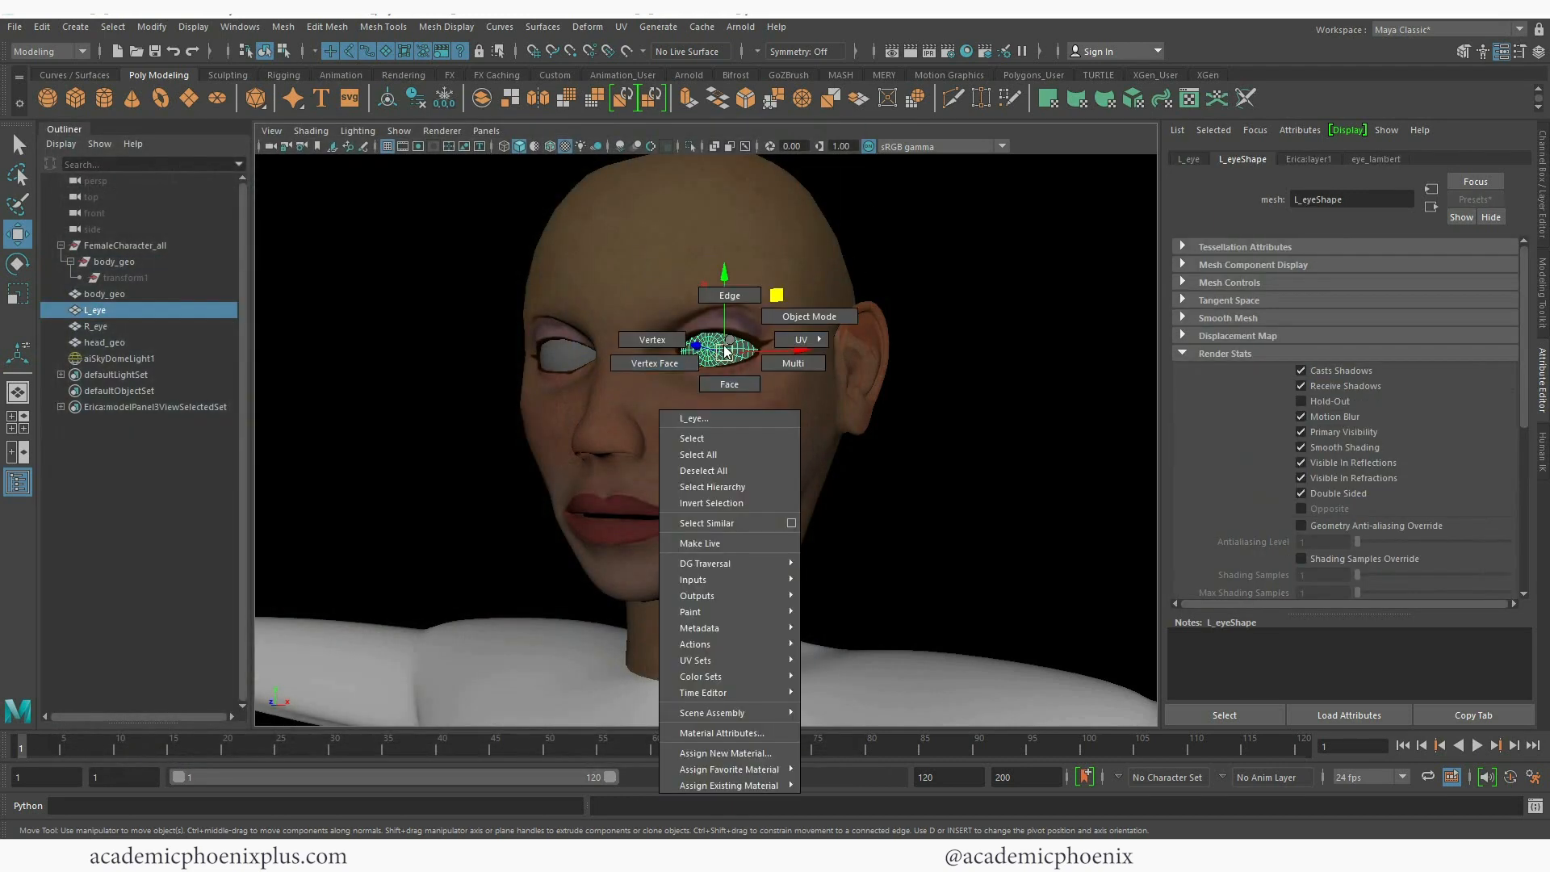
pyautogui.keyDown('shift'); pyautogui.click(563, 365); pyautogui.keyUp('shift')
pyautogui.rightClick(558, 373)
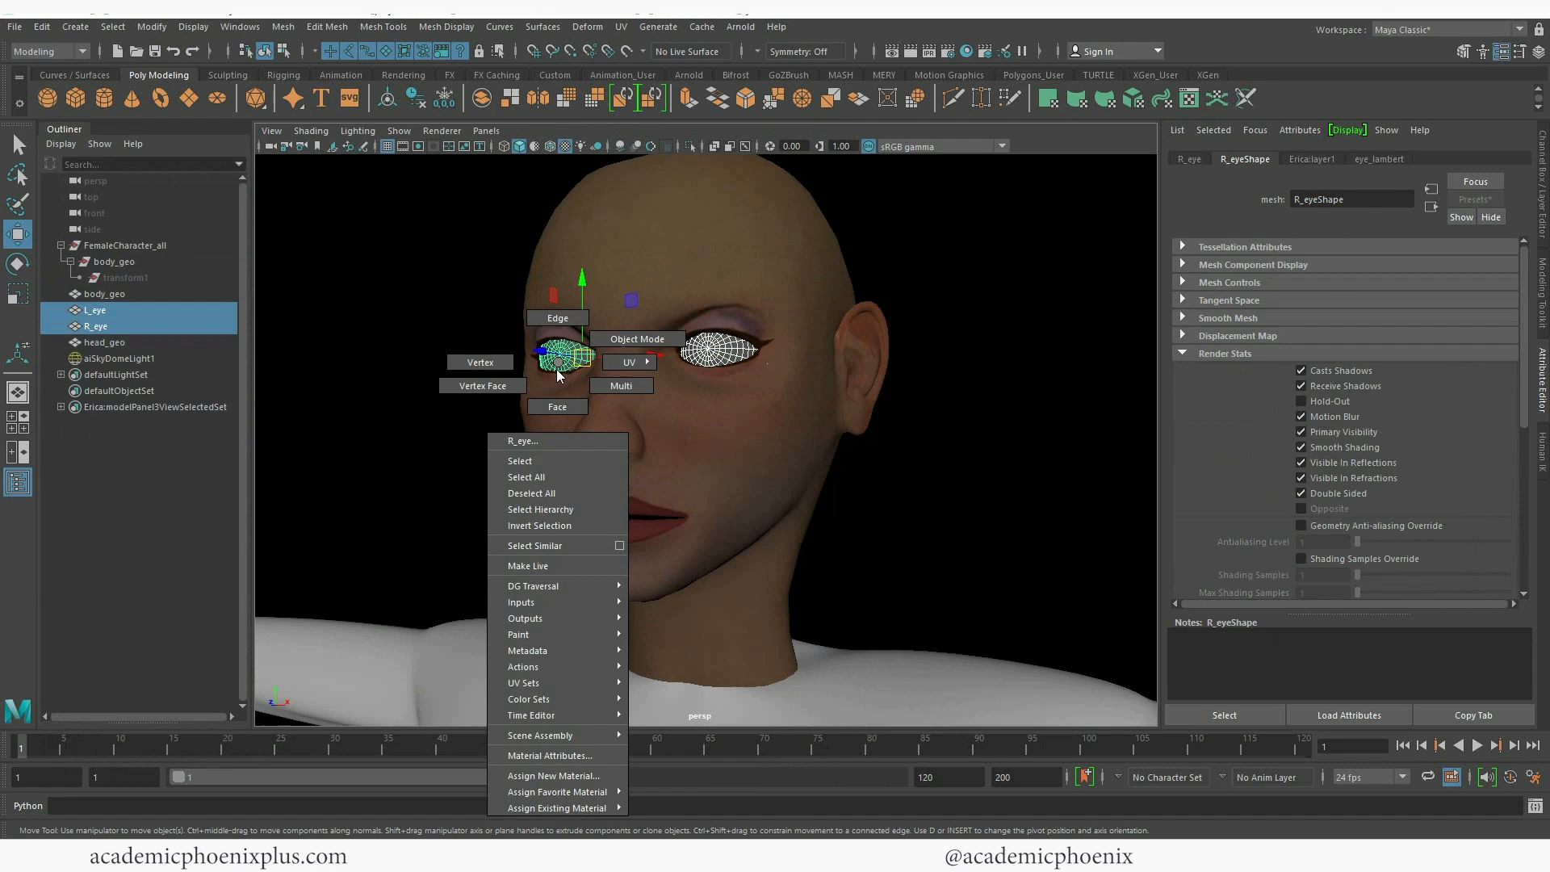
pyautogui.click(553, 776)
pyautogui.click(583, 414)
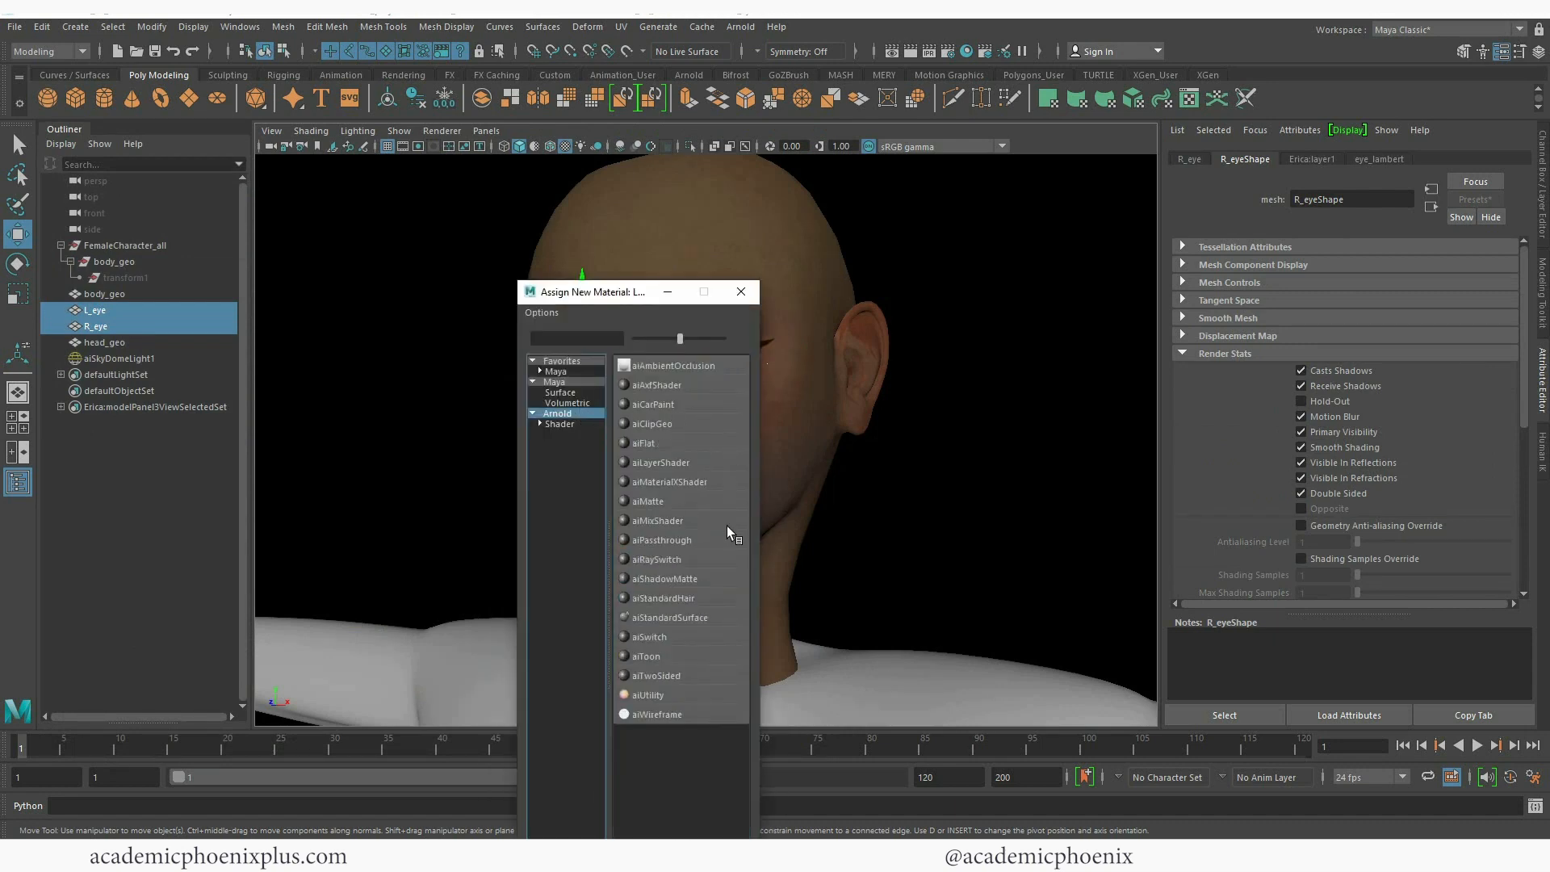
pyautogui.click(664, 618)
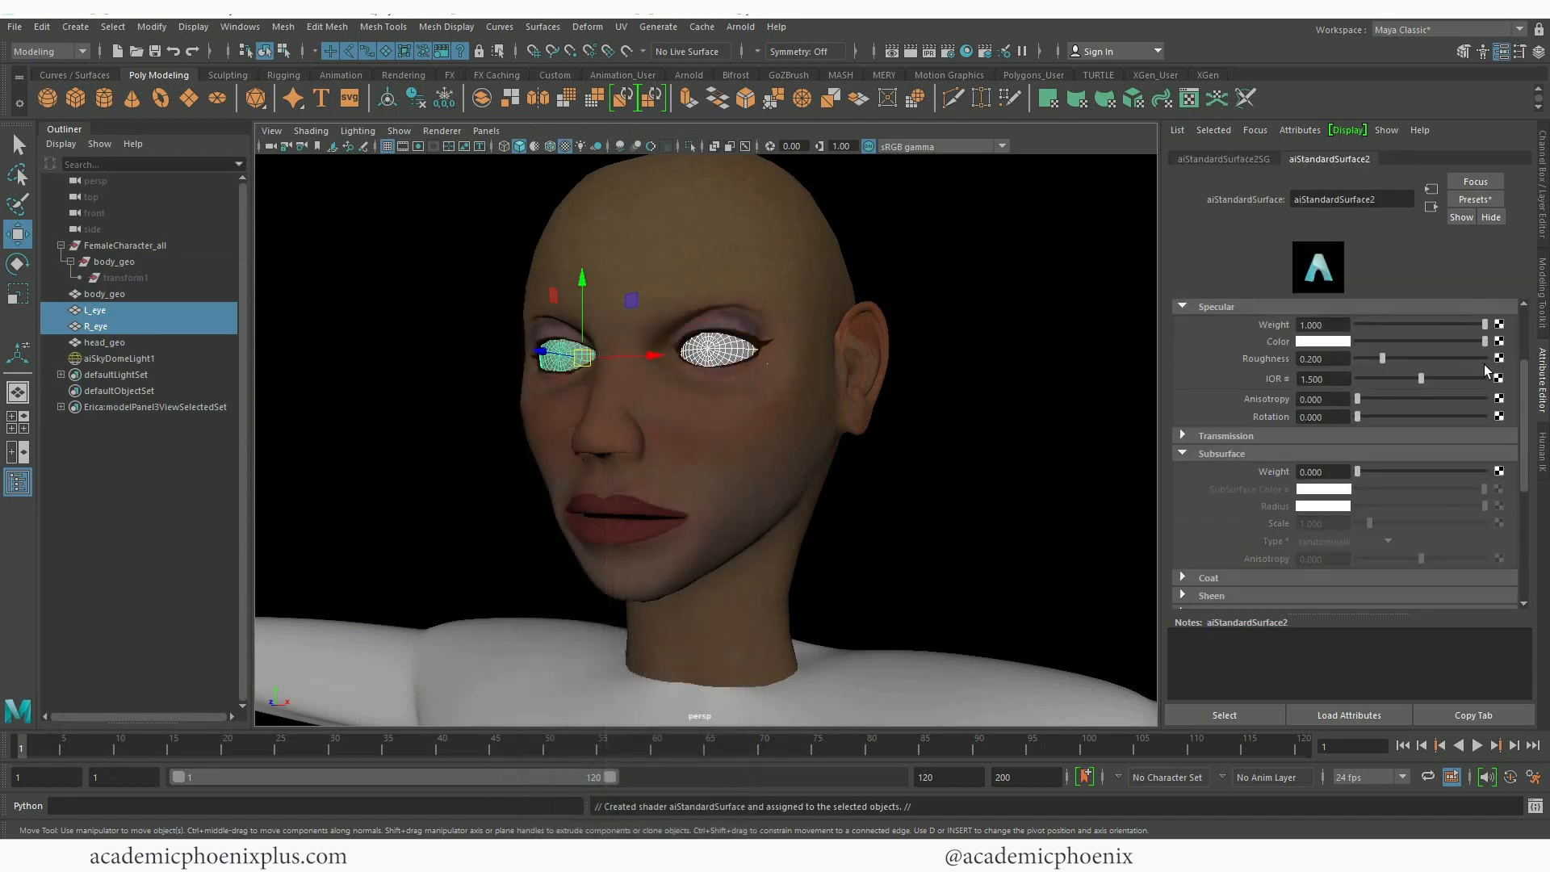
# Connect a File texture to the eye material's specular color and load Female_HeadEyes_Eye_BaseColor.png
pyautogui.click(1500, 341)
pyautogui.click(656, 423)
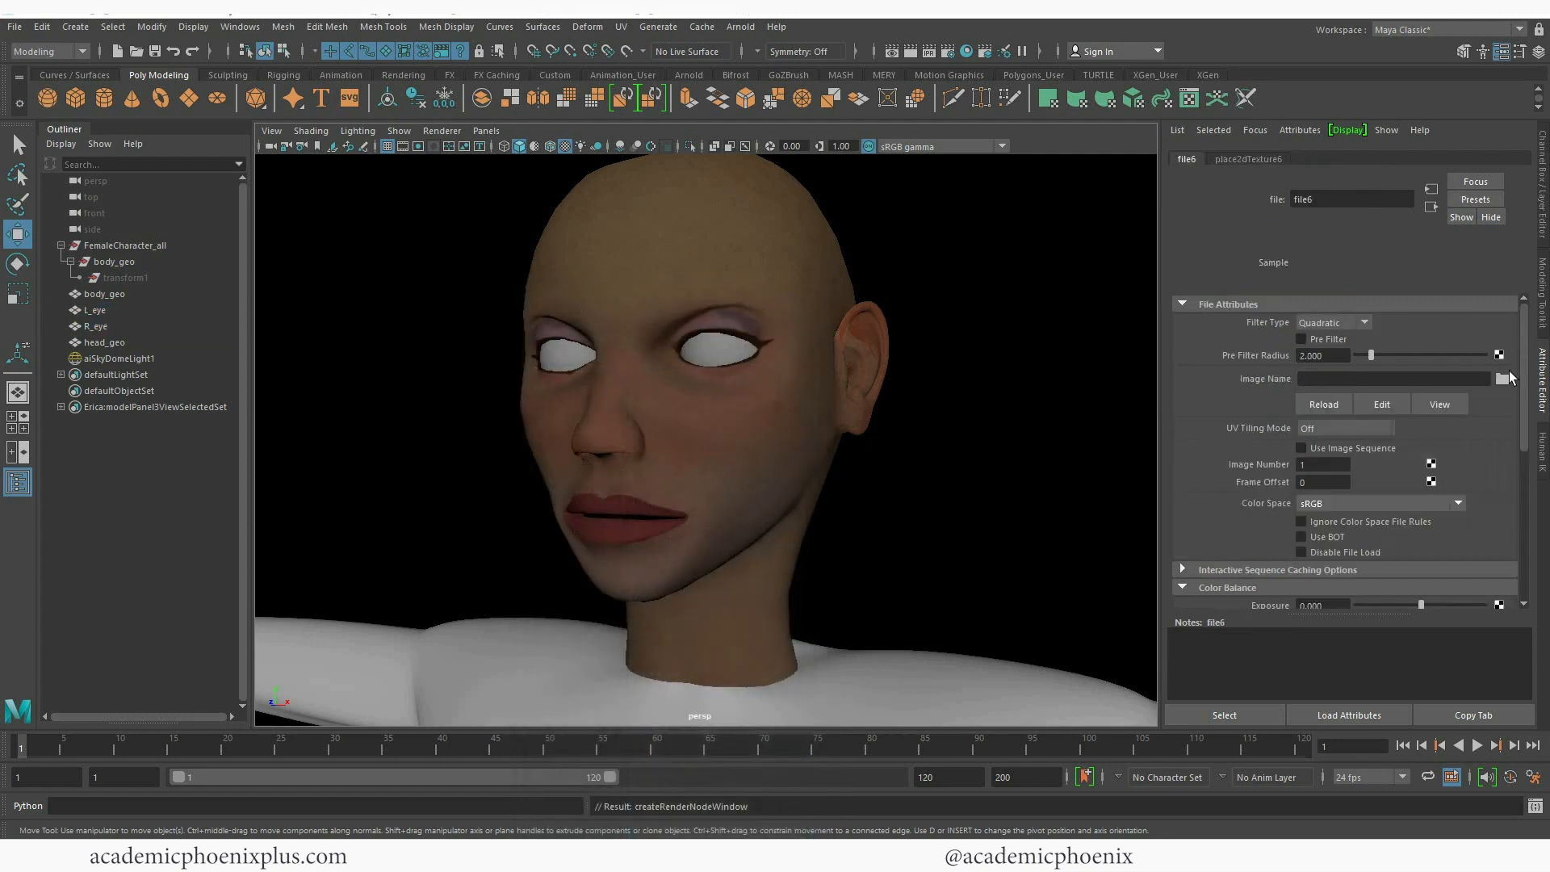
pyautogui.click(1502, 379)
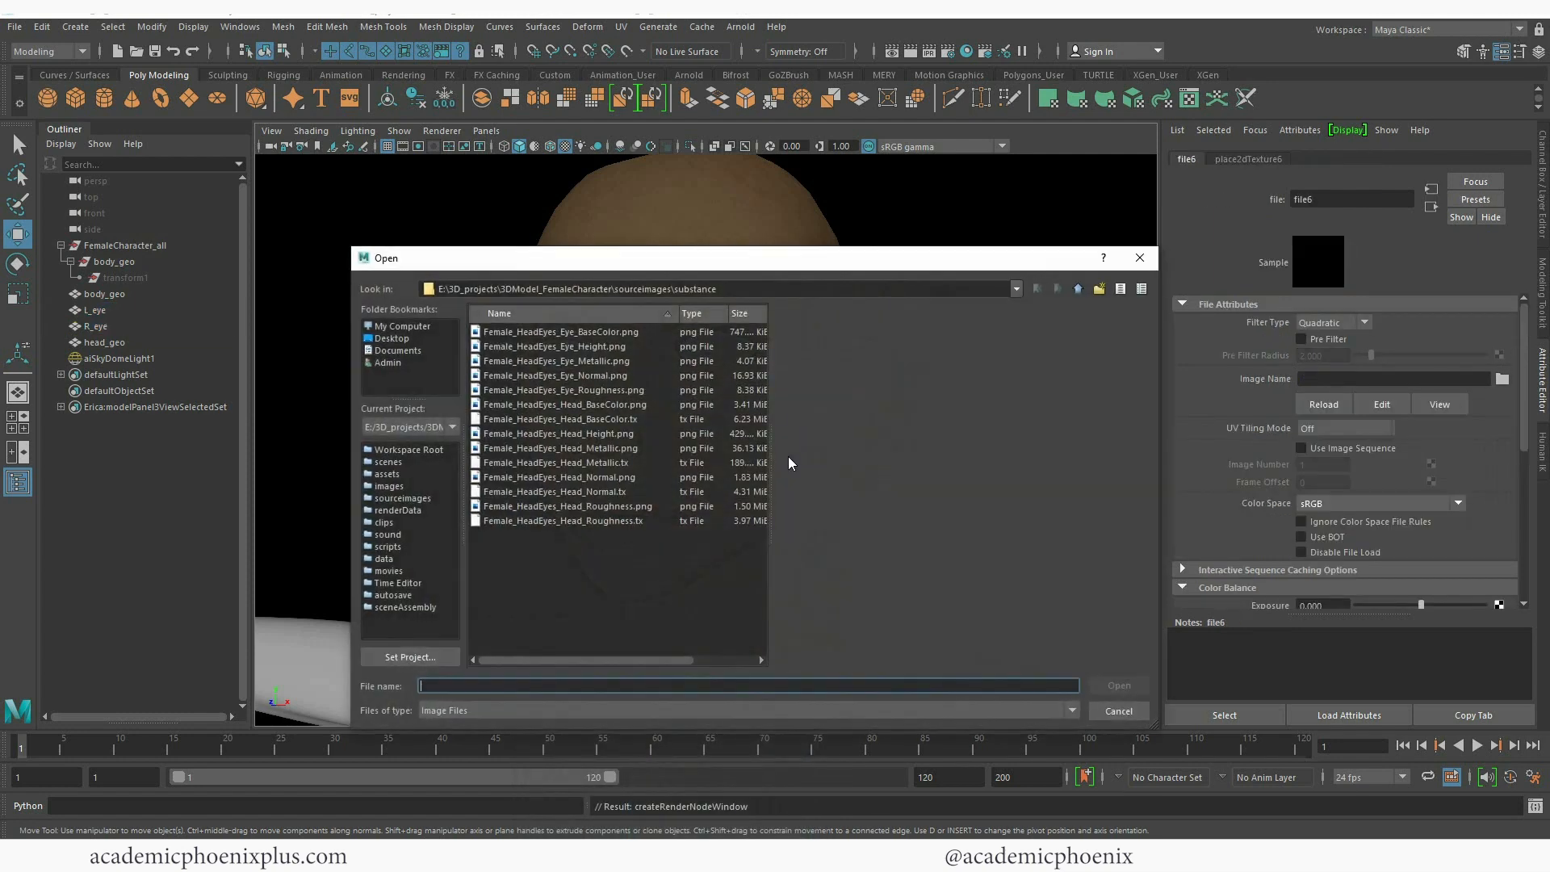
pyautogui.doubleClick(609, 332)
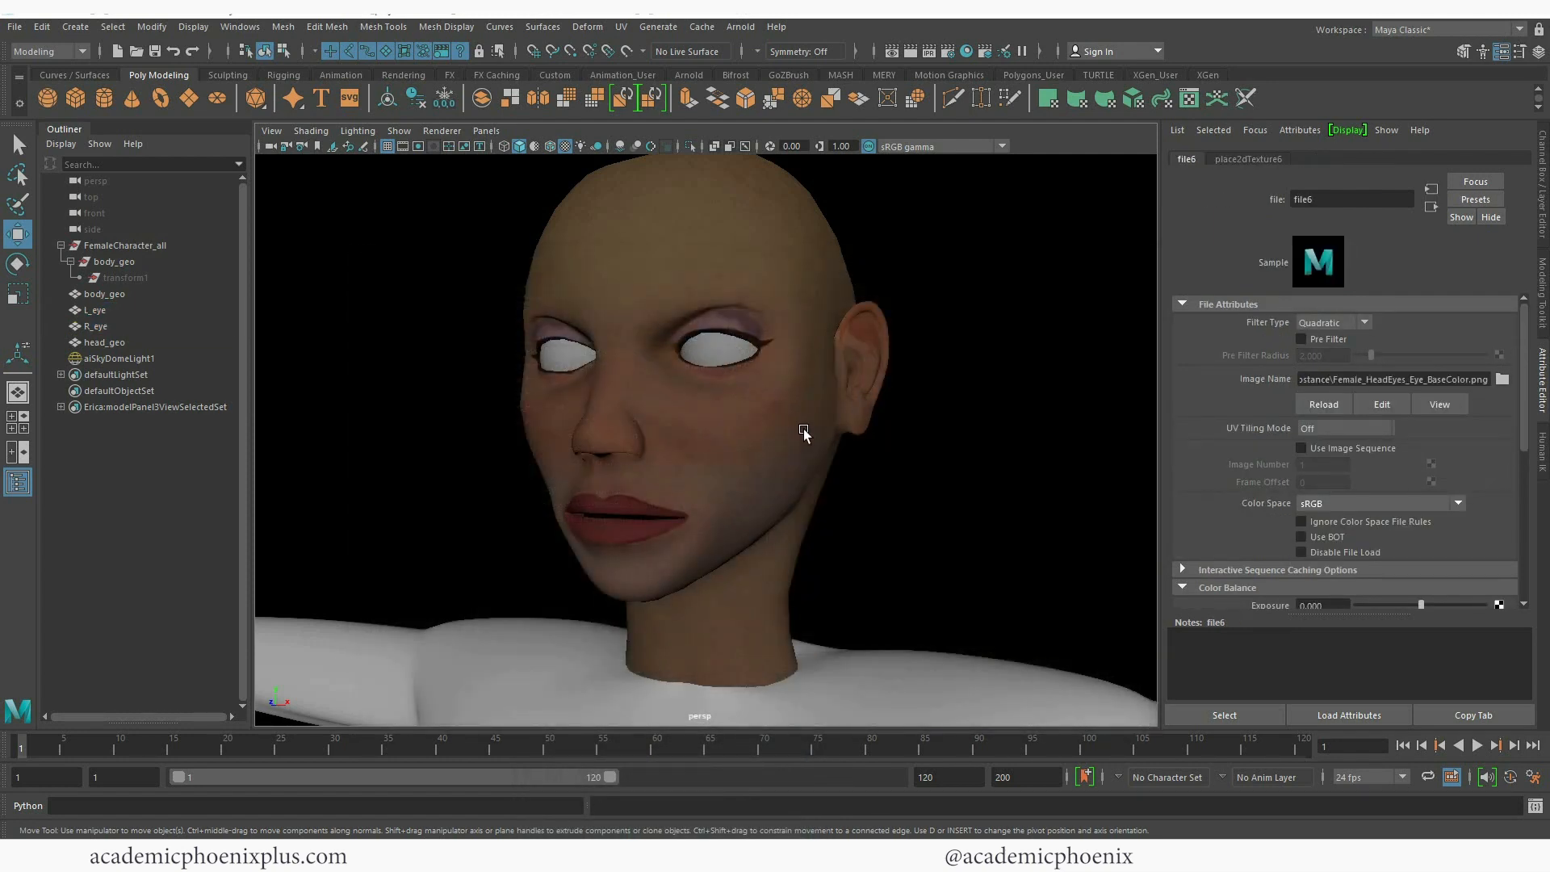
# Bring up the left eye's material attributes and check the eyes in a test Arnold render
pyautogui.click(803, 429)
pyautogui.click(721, 350)
pyautogui.moveTo(1526, 400)
pyautogui.mouseDown()
pyautogui.moveTo(1525, 365)
pyautogui.moveTo(1523, 398)
pyautogui.mouseUp()
pyautogui.scroll(1, 1235, 351)
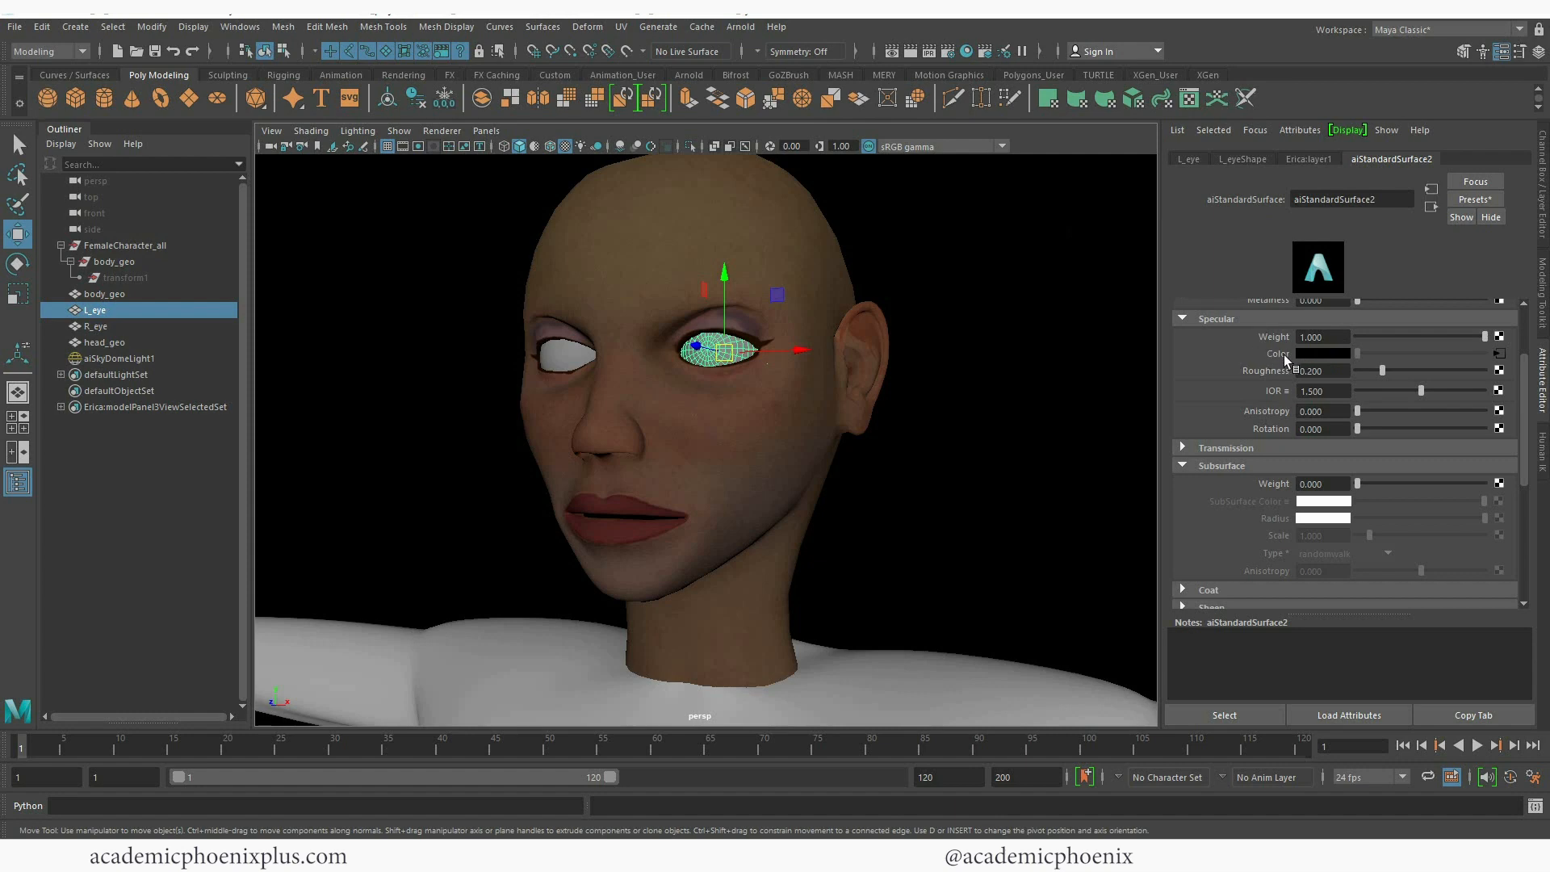
pyautogui.click(741, 27)
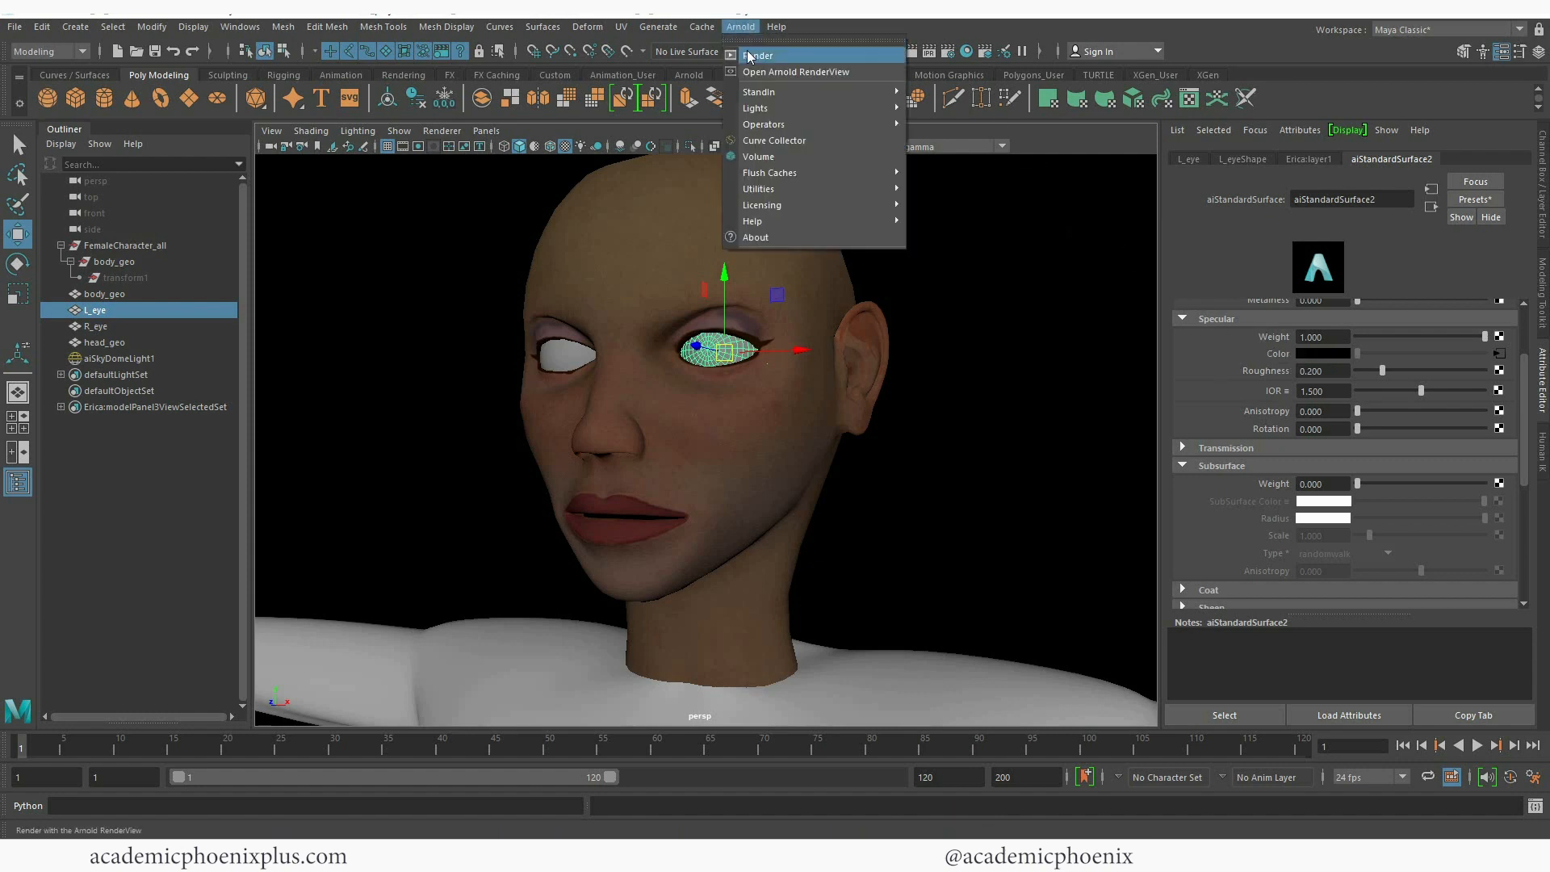
pyautogui.click(759, 63)
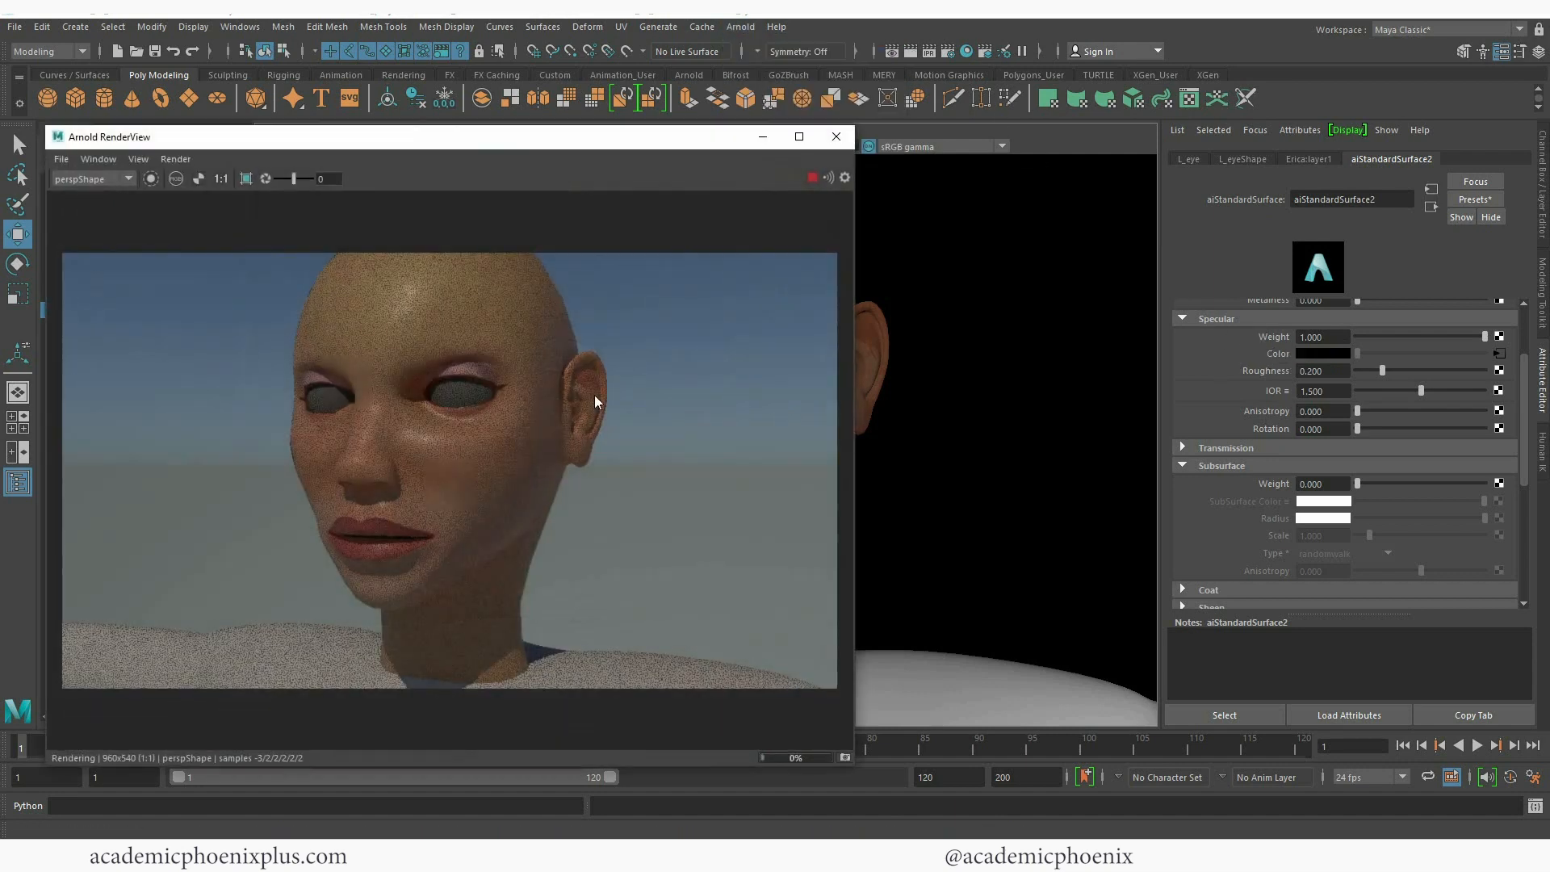
pyautogui.click(835, 136)
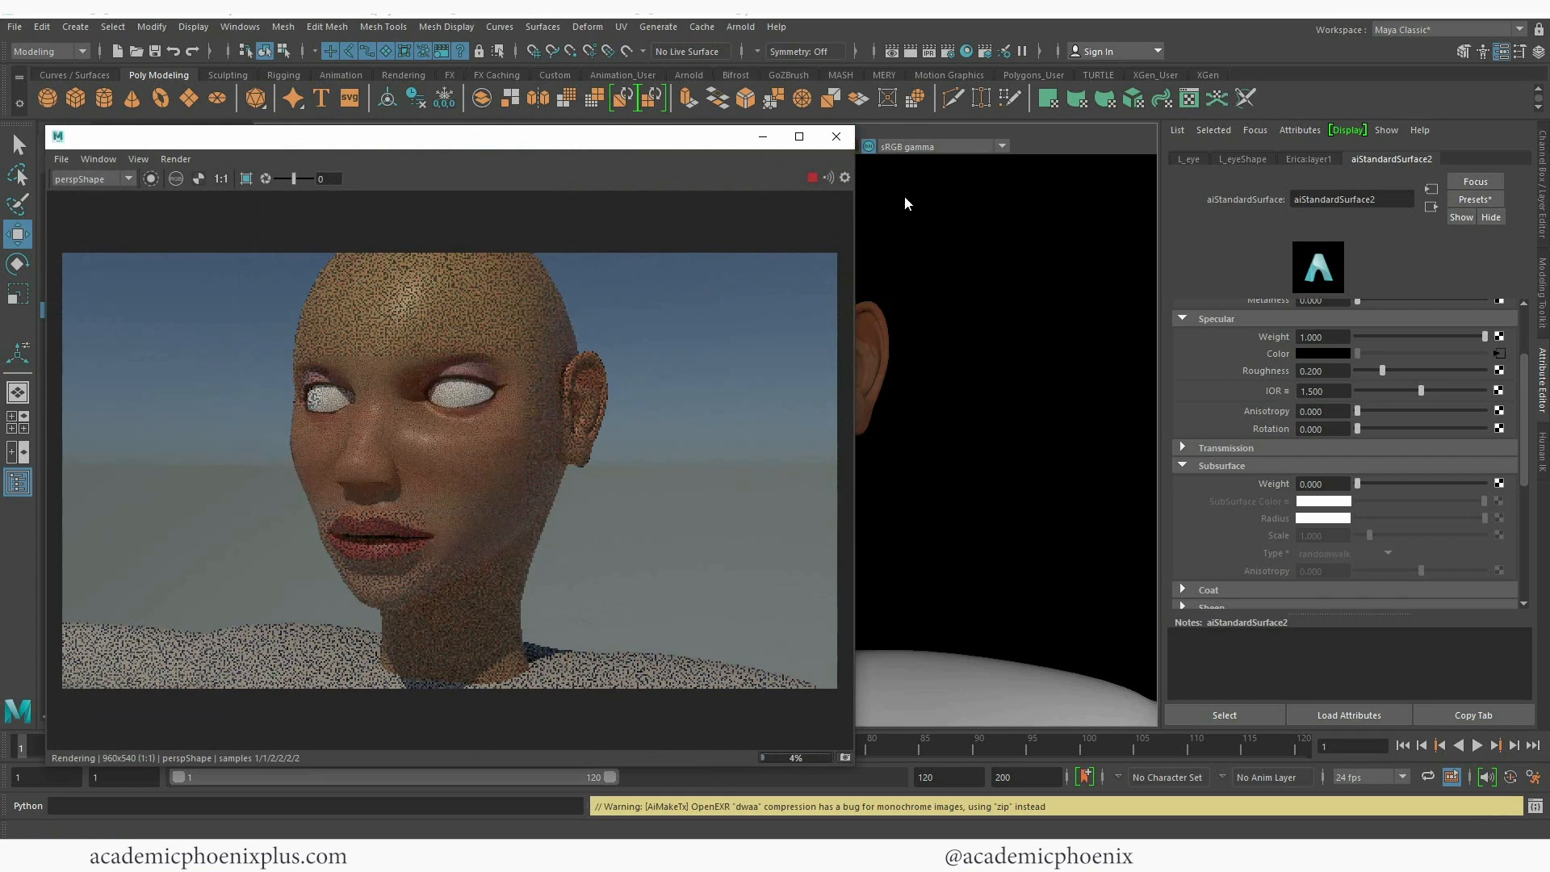
# Break the file texture connection on the eye material's specular color and set that color back to white
pyautogui.rightClick(1276, 355)
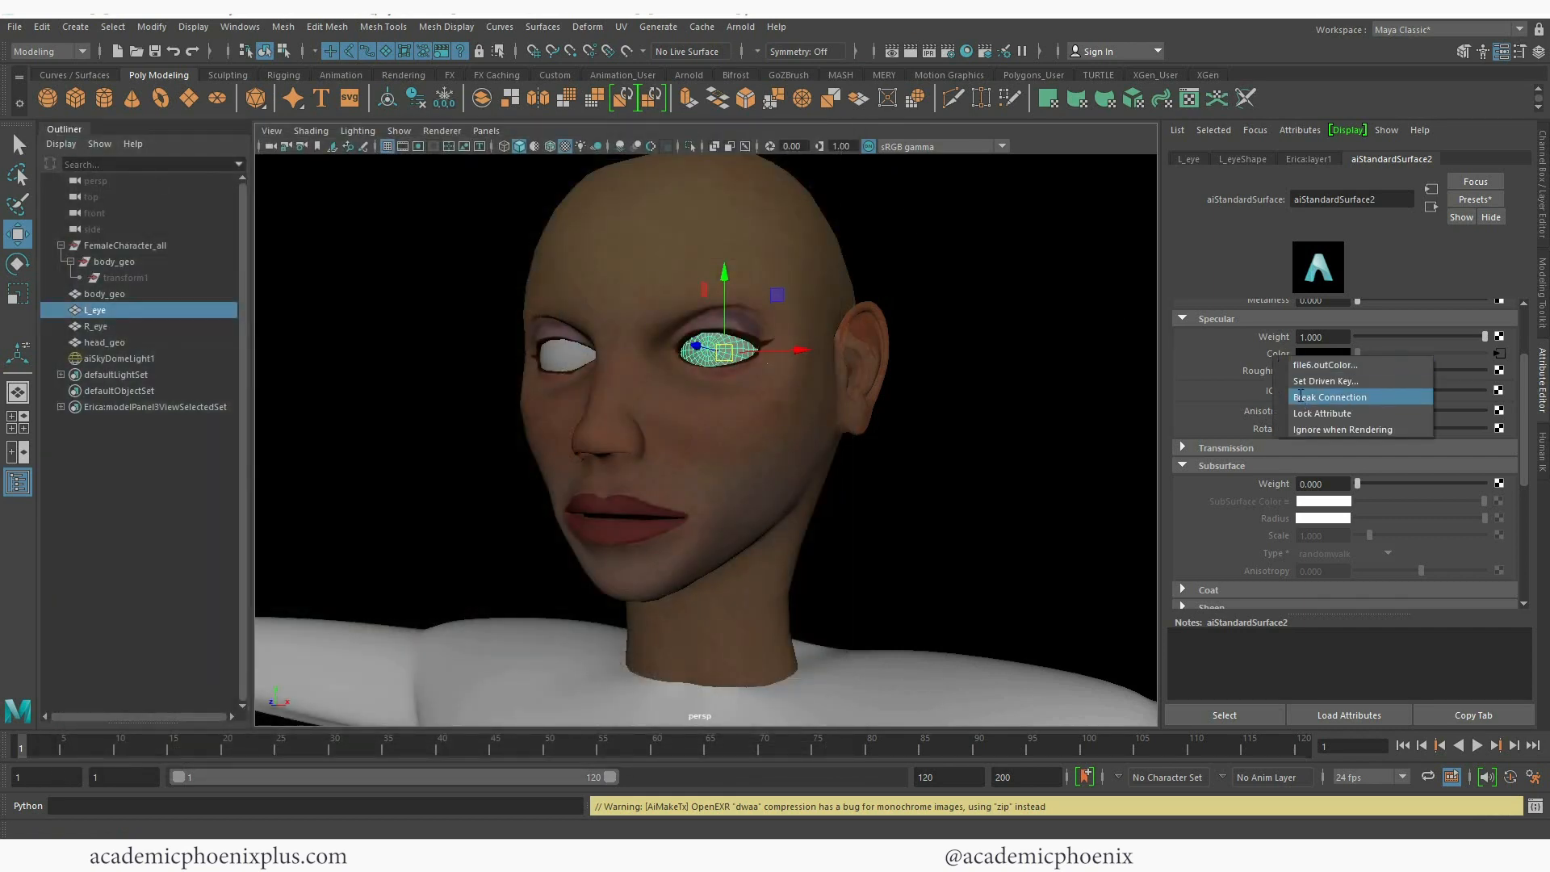
pyautogui.click(1301, 397)
pyautogui.moveTo(1455, 355); pyautogui.dragTo(1486, 356)
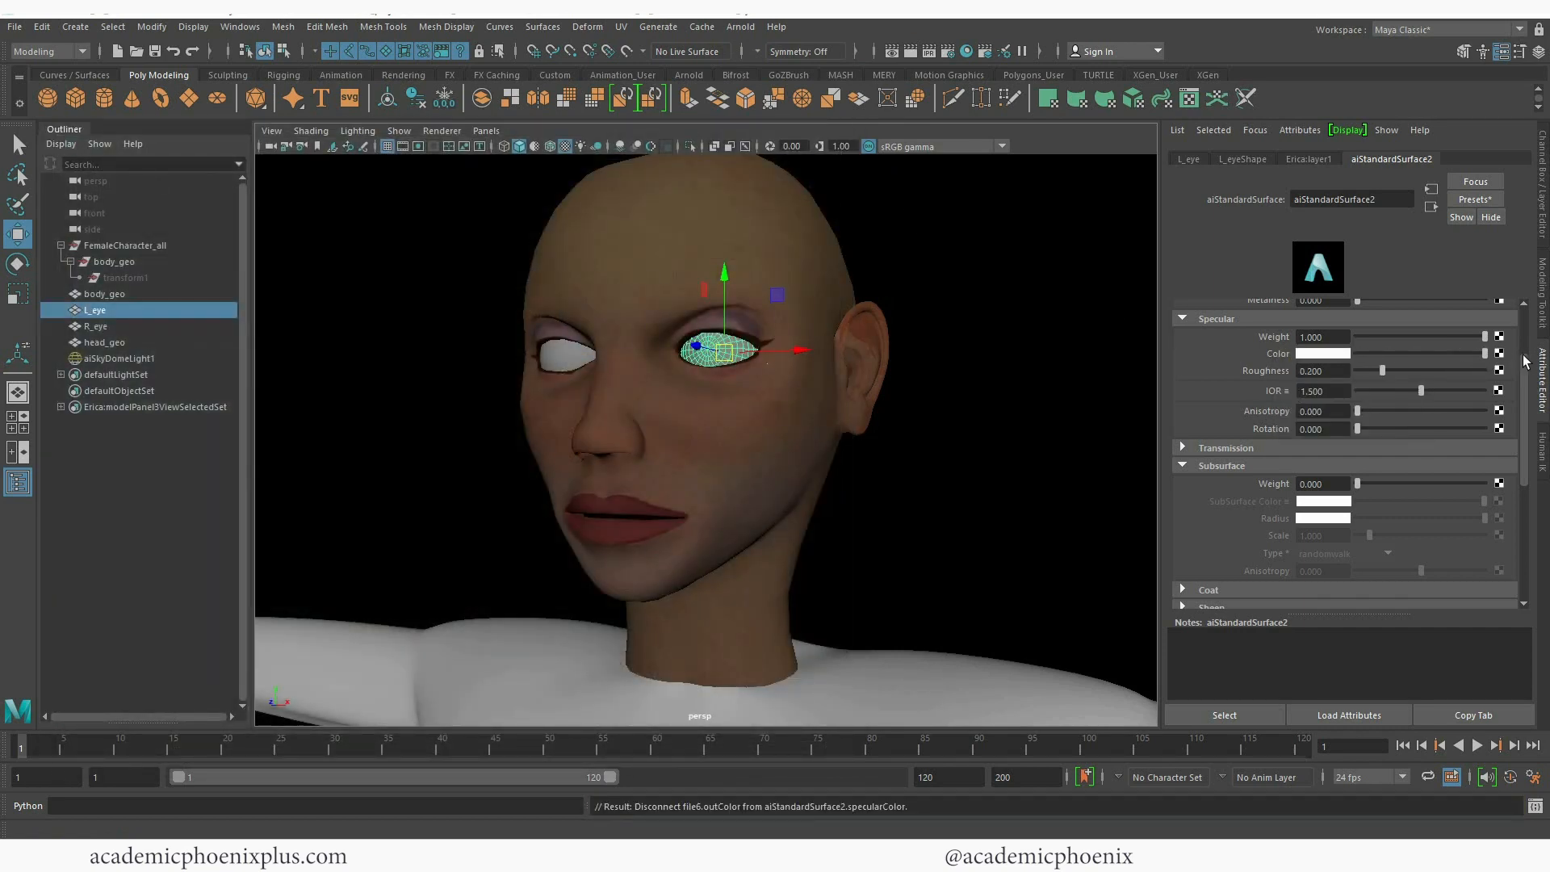
# Connect a File texture to the eye material's base color and load Female_HeadEyes_Eye_BaseColor.png from the substance folder
pyautogui.scroll(3, 1314, 326)
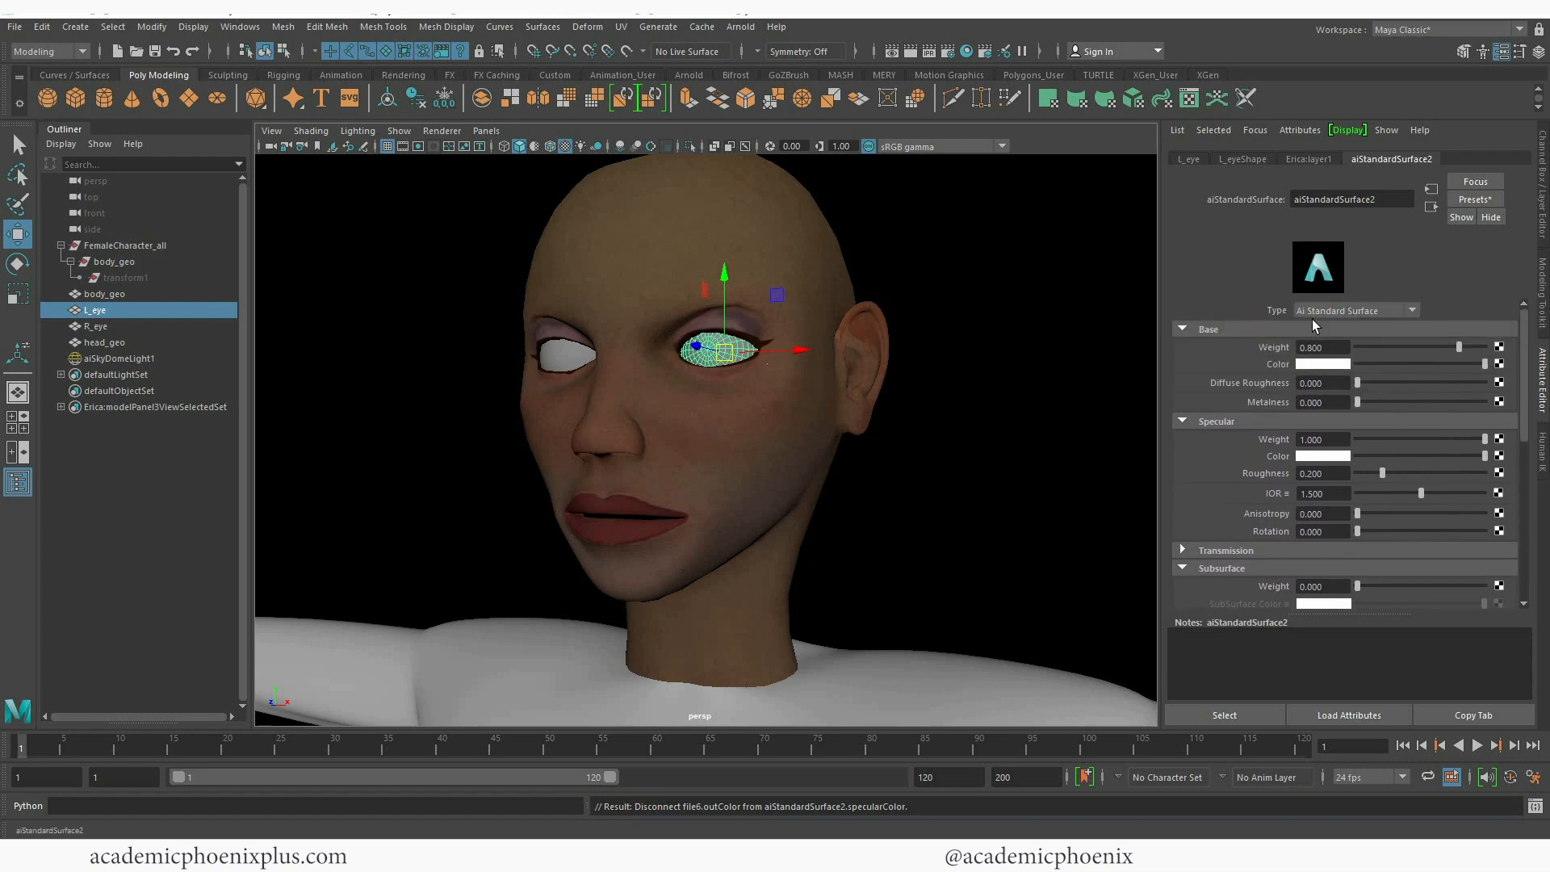
pyautogui.click(1500, 364)
pyautogui.click(723, 425)
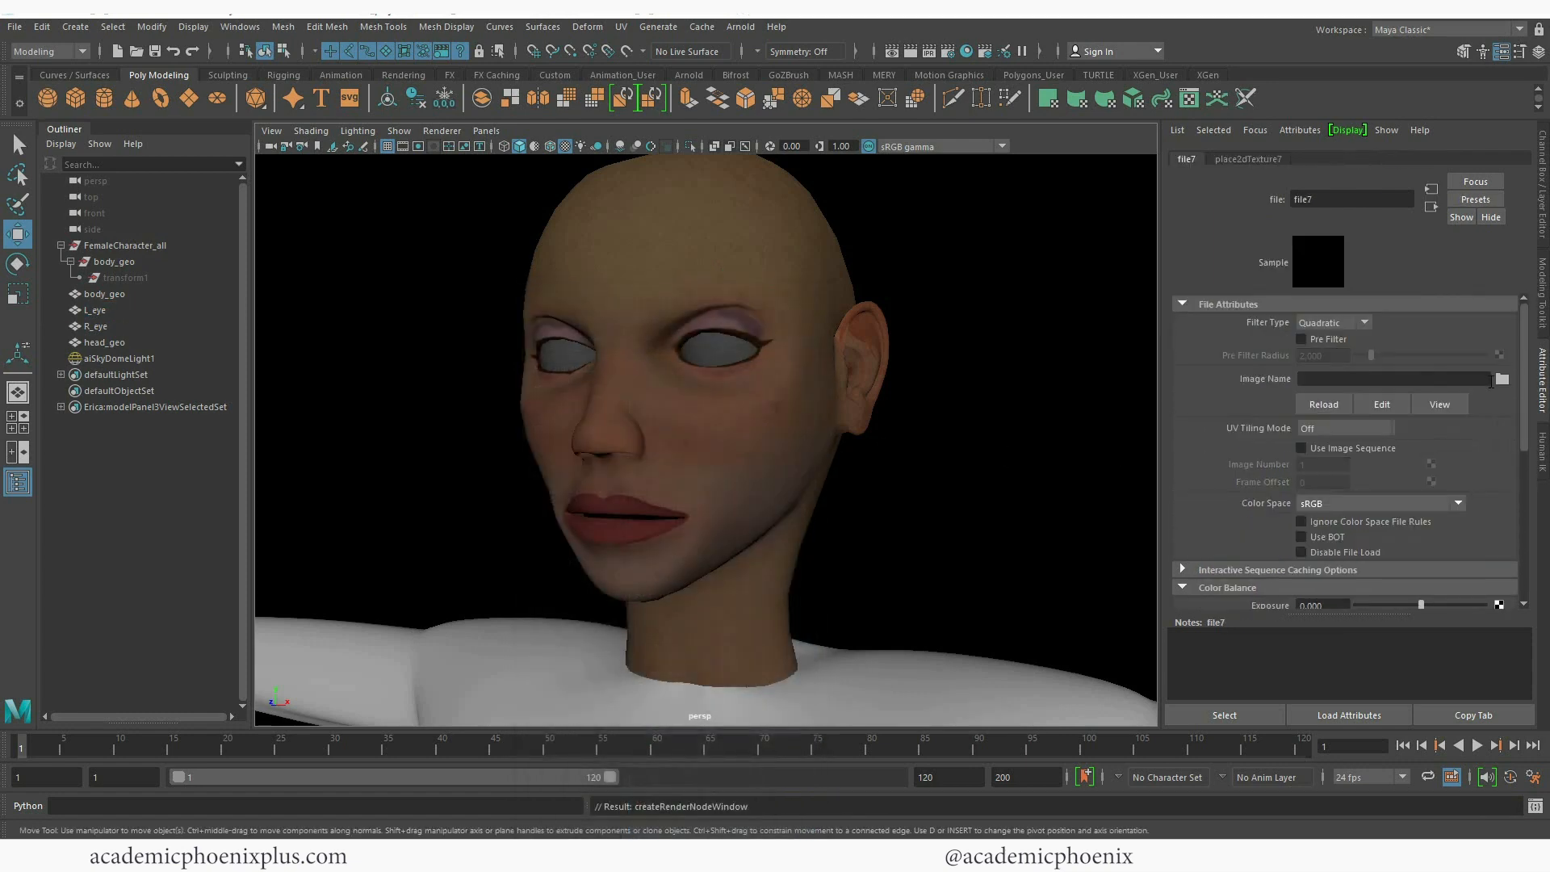
pyautogui.click(1503, 379)
pyautogui.click(608, 332)
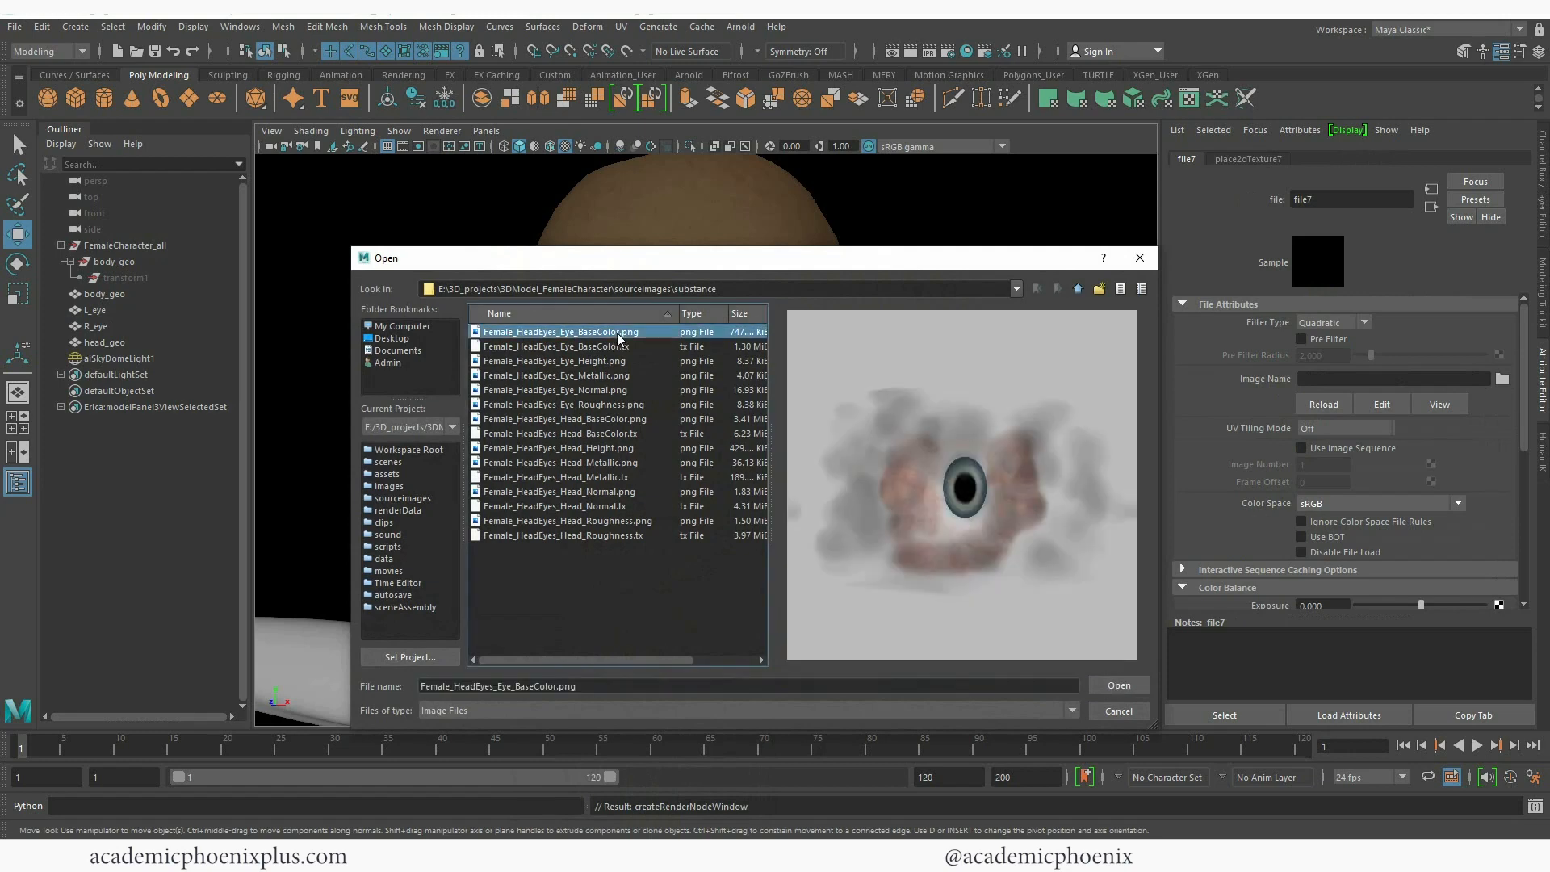
pyautogui.click(1125, 686)
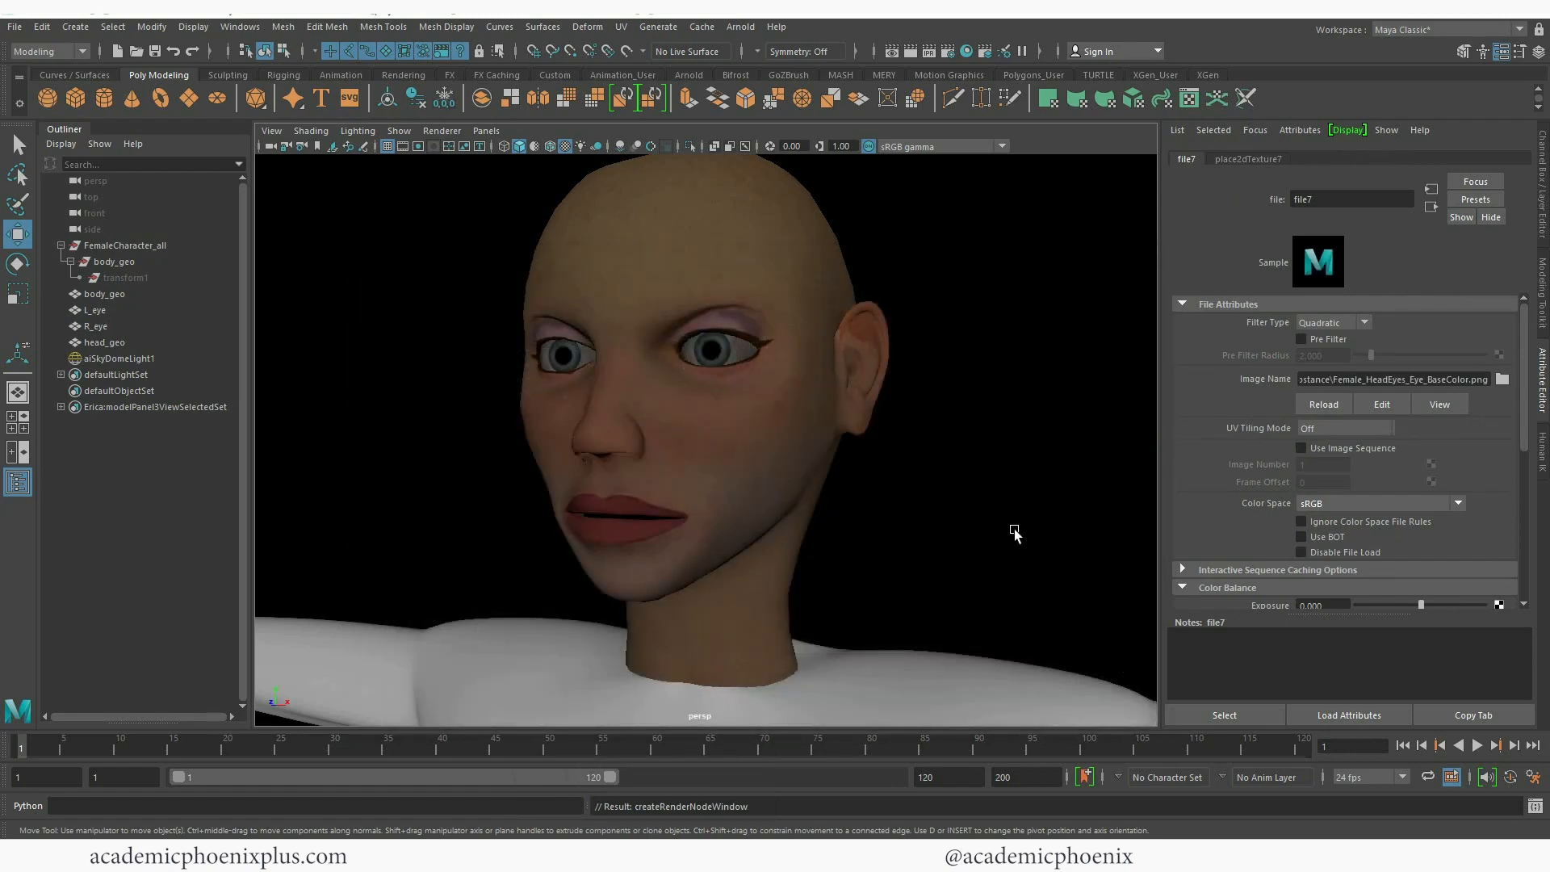
# Render the head with Arnold and set the eye material's specular roughness to 0.205
pyautogui.click(744, 32)
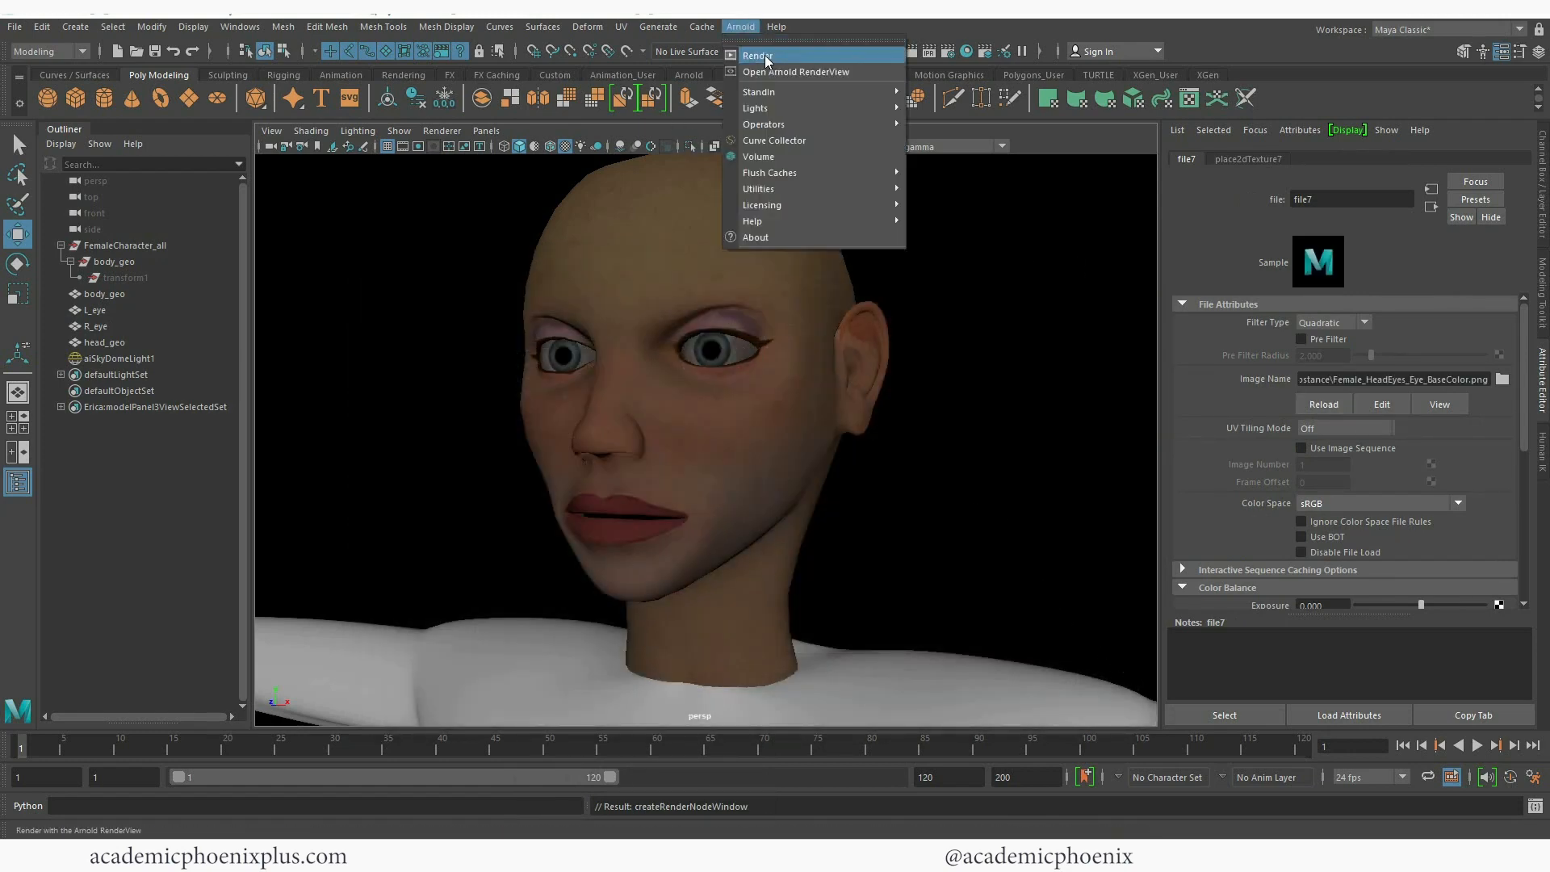
pyautogui.click(755, 56)
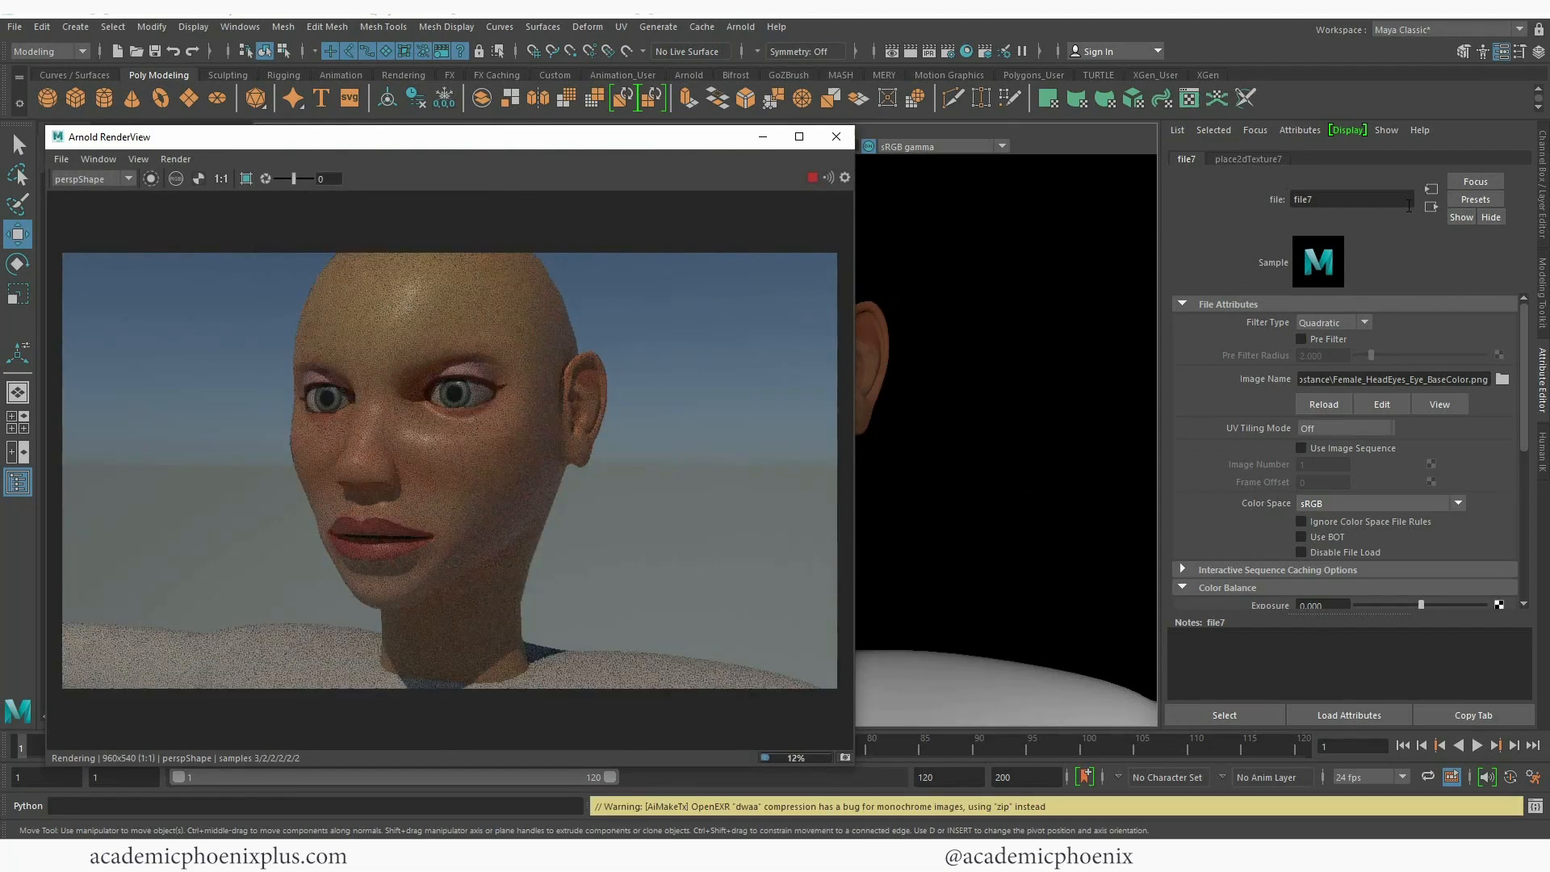
pyautogui.click(1432, 207)
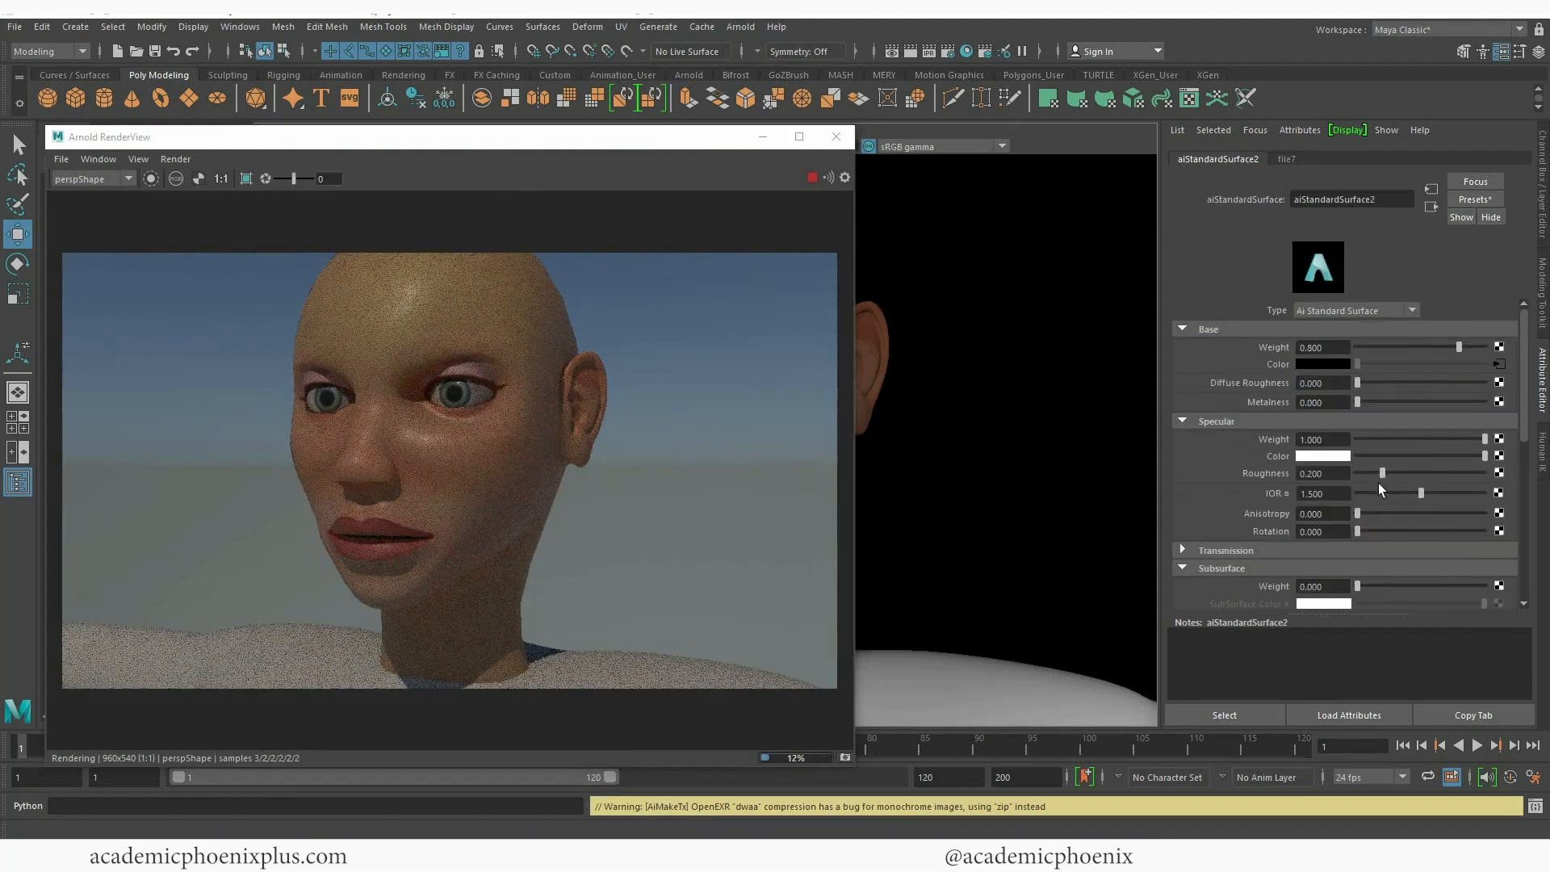
pyautogui.moveTo(1382, 473); pyautogui.dragTo(1371, 473)
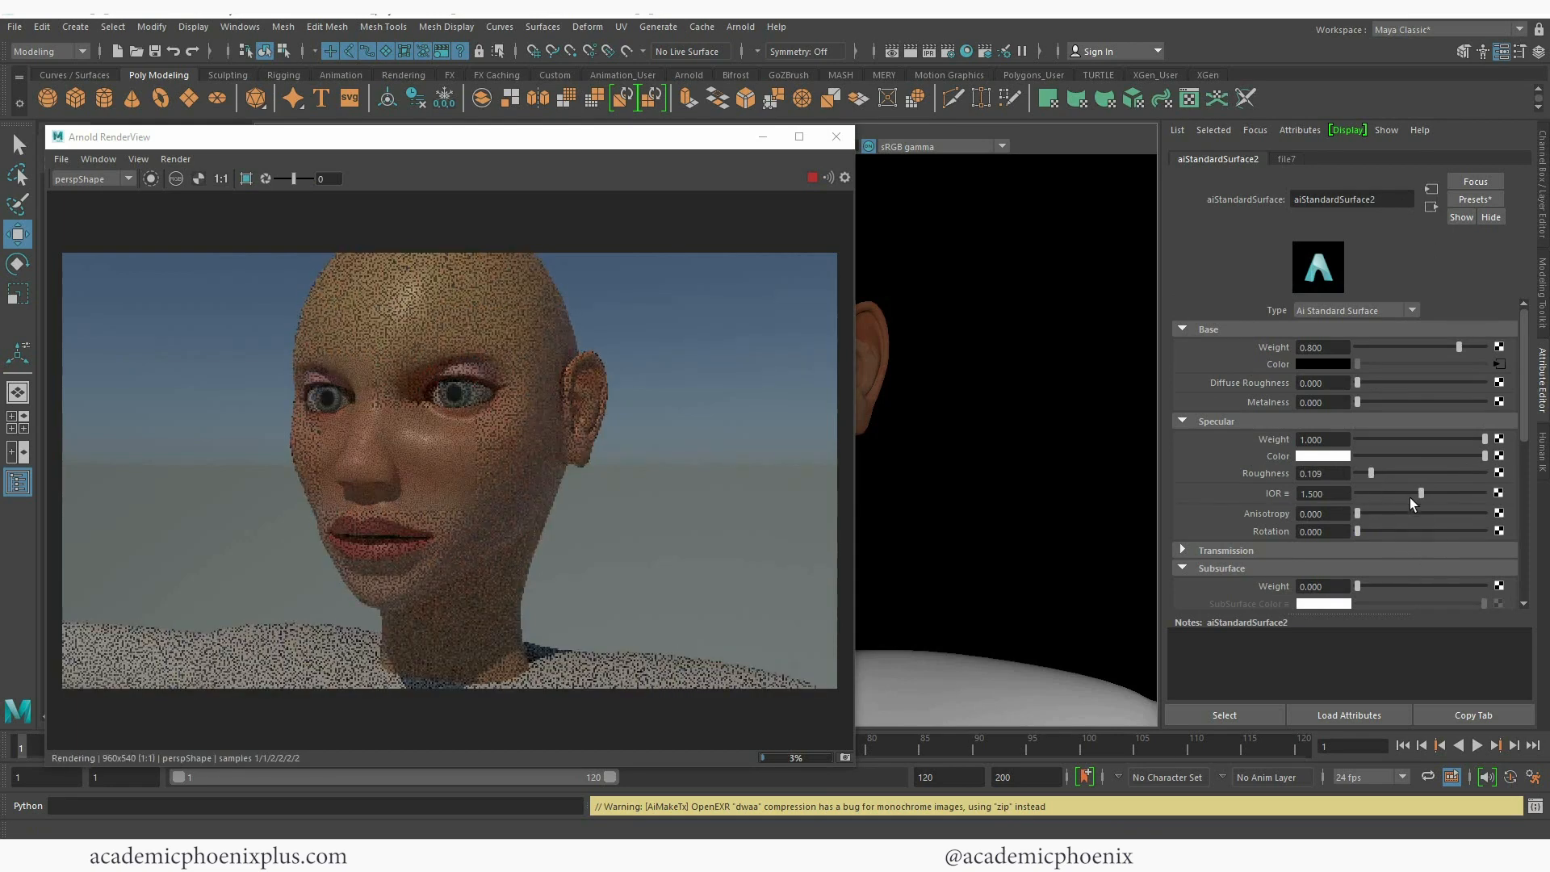
pyautogui.moveTo(1372, 473); pyautogui.dragTo(1383, 475)
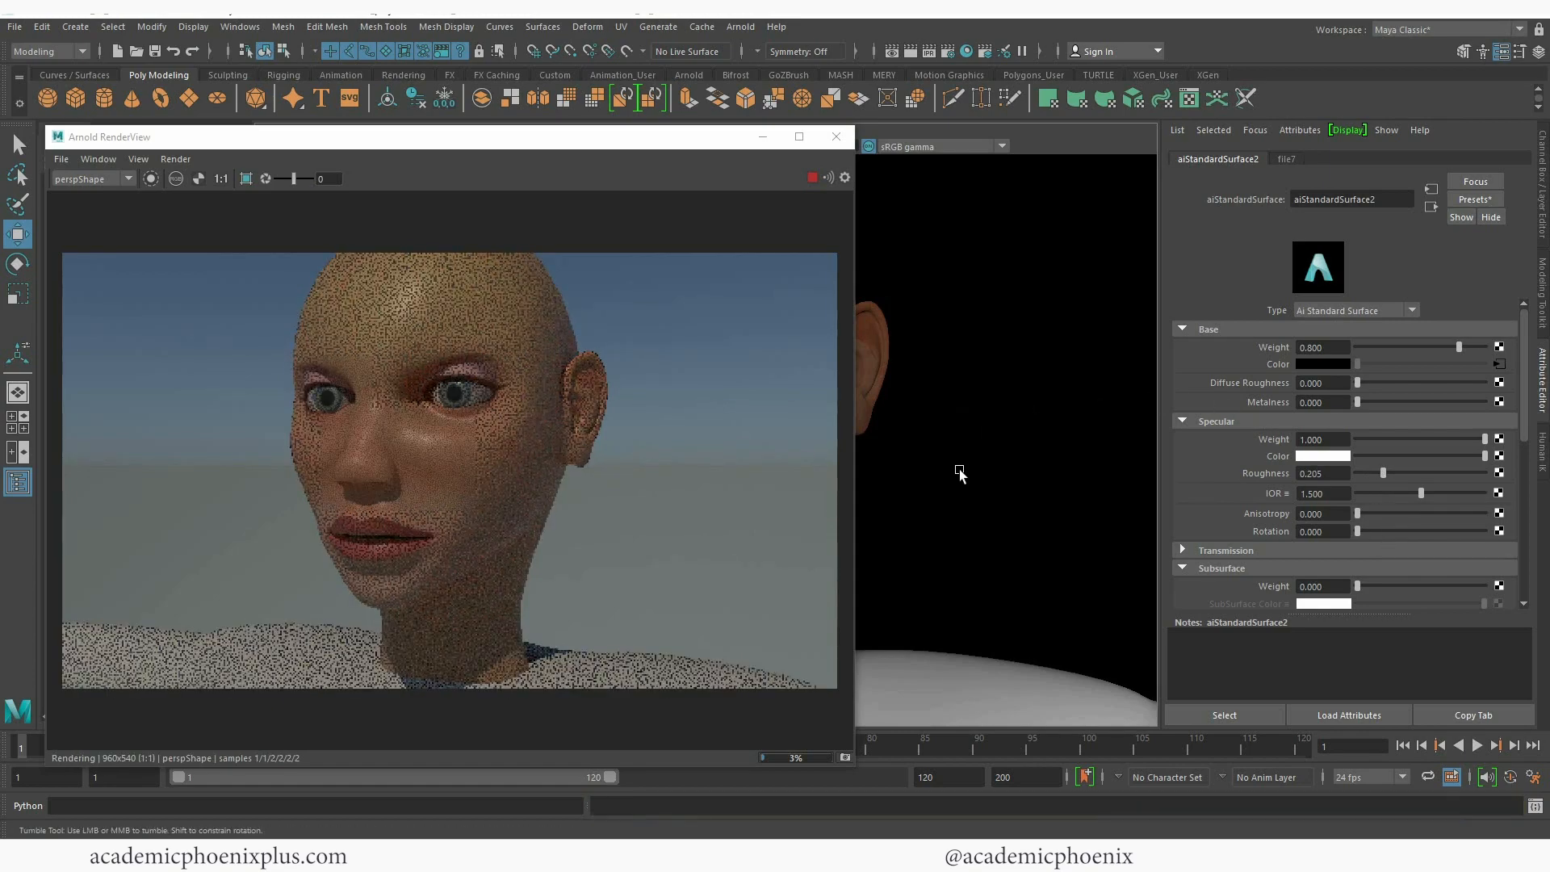
# Reframe the perspective camera on the head to examine the textured eyes in the live render
pyautogui.keyDown('alt'); pyautogui.moveTo(961, 474); pyautogui.dragTo(954, 464); pyautogui.keyUp('alt')
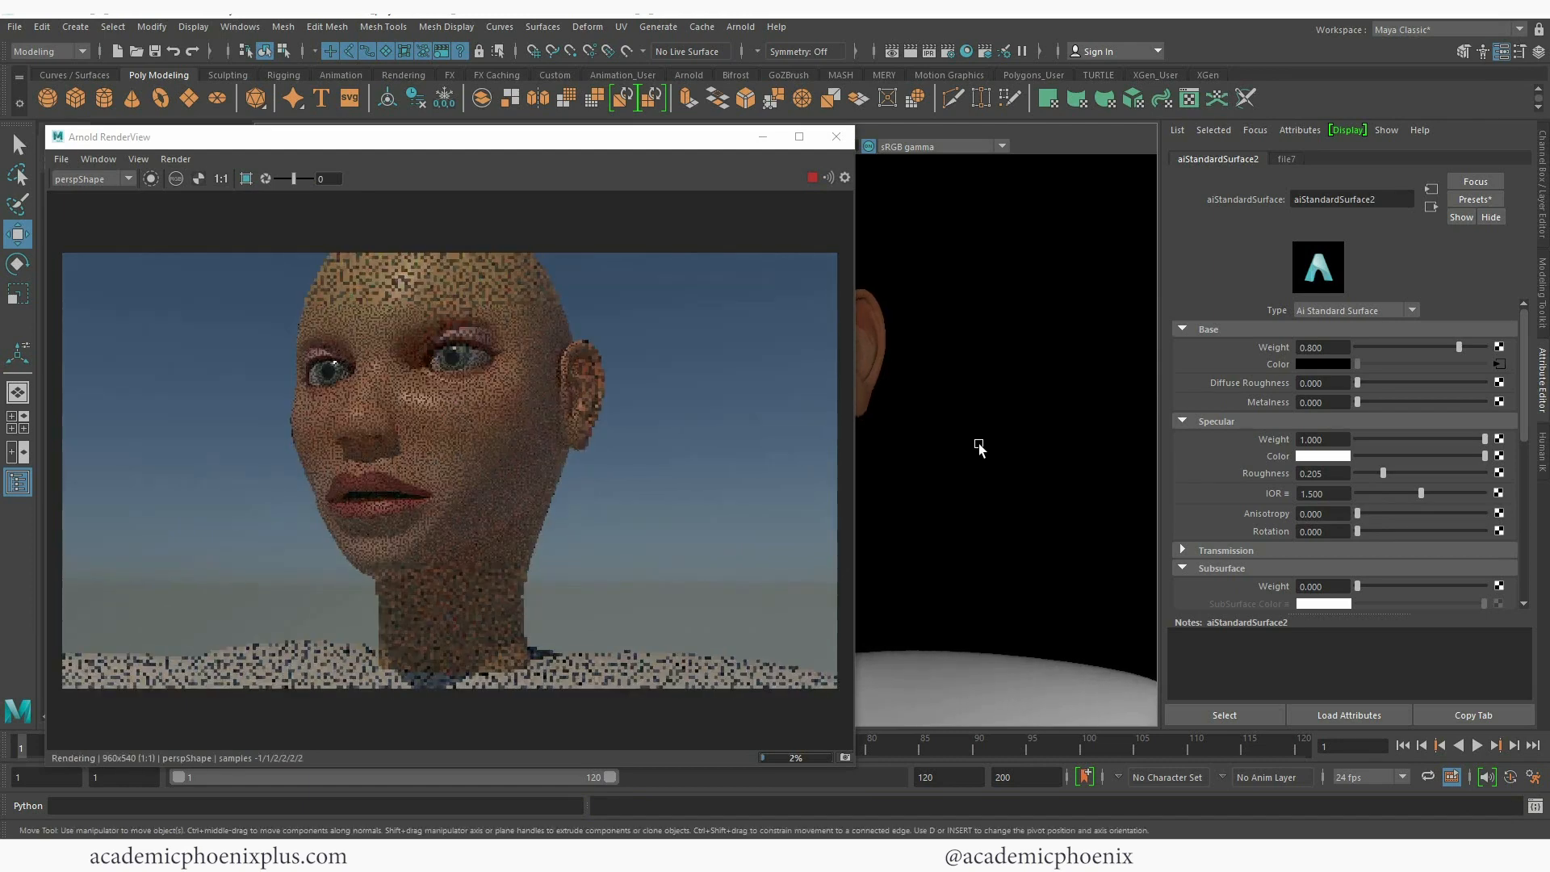
pyautogui.keyDown('alt'); pyautogui.moveTo(973, 461); pyautogui.dragTo(956, 515, button='right'); pyautogui.keyUp('alt')
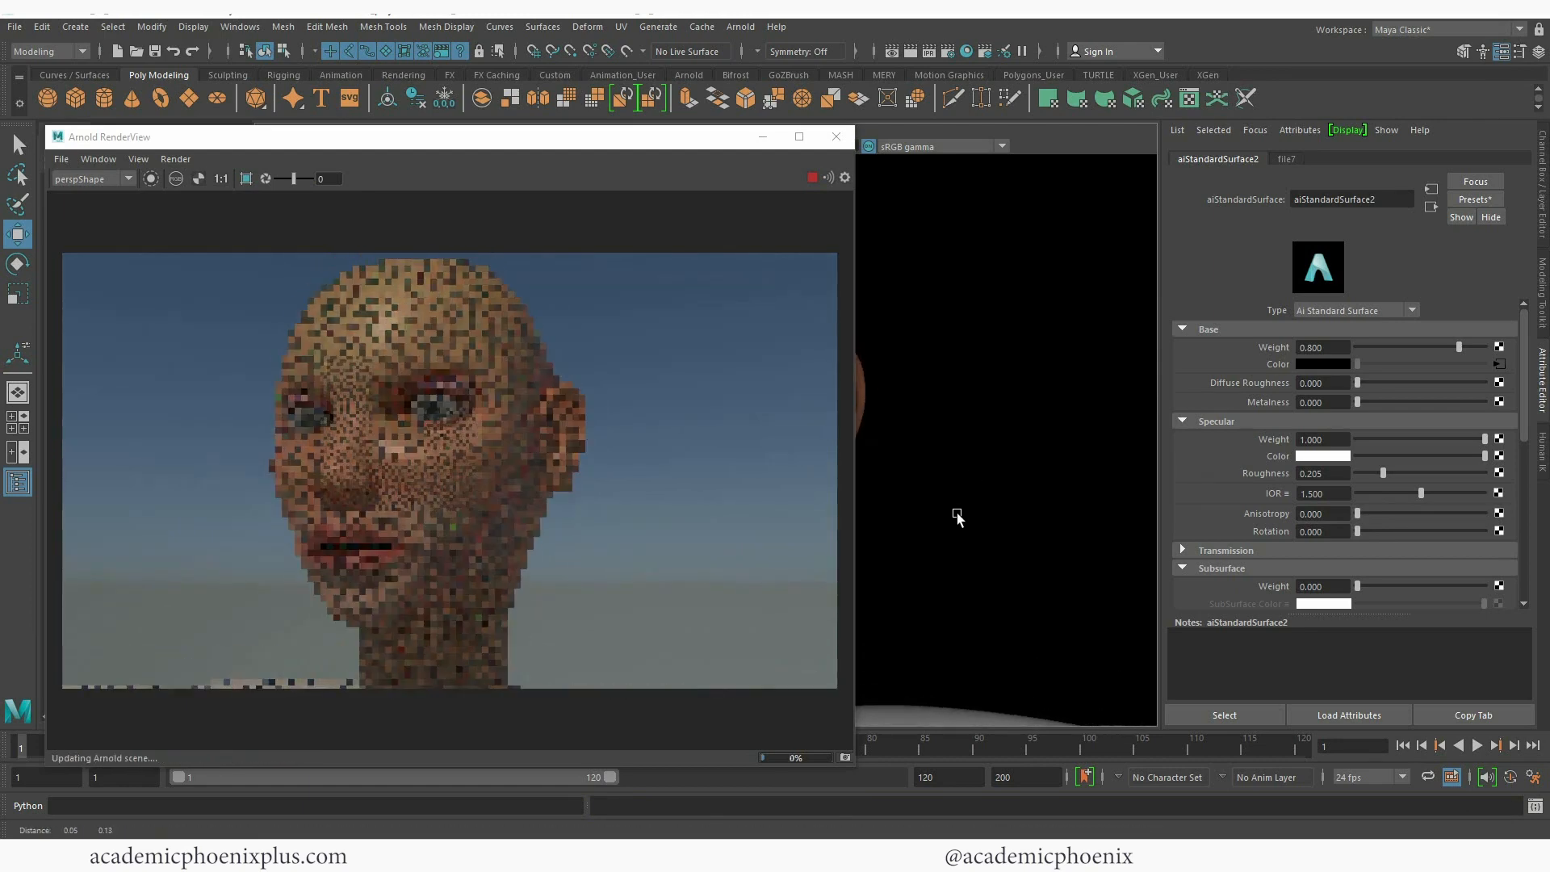
pyautogui.keyDown('alt'); pyautogui.moveTo(957, 514); pyautogui.dragTo(975, 490, button='middle'); pyautogui.keyUp('alt')
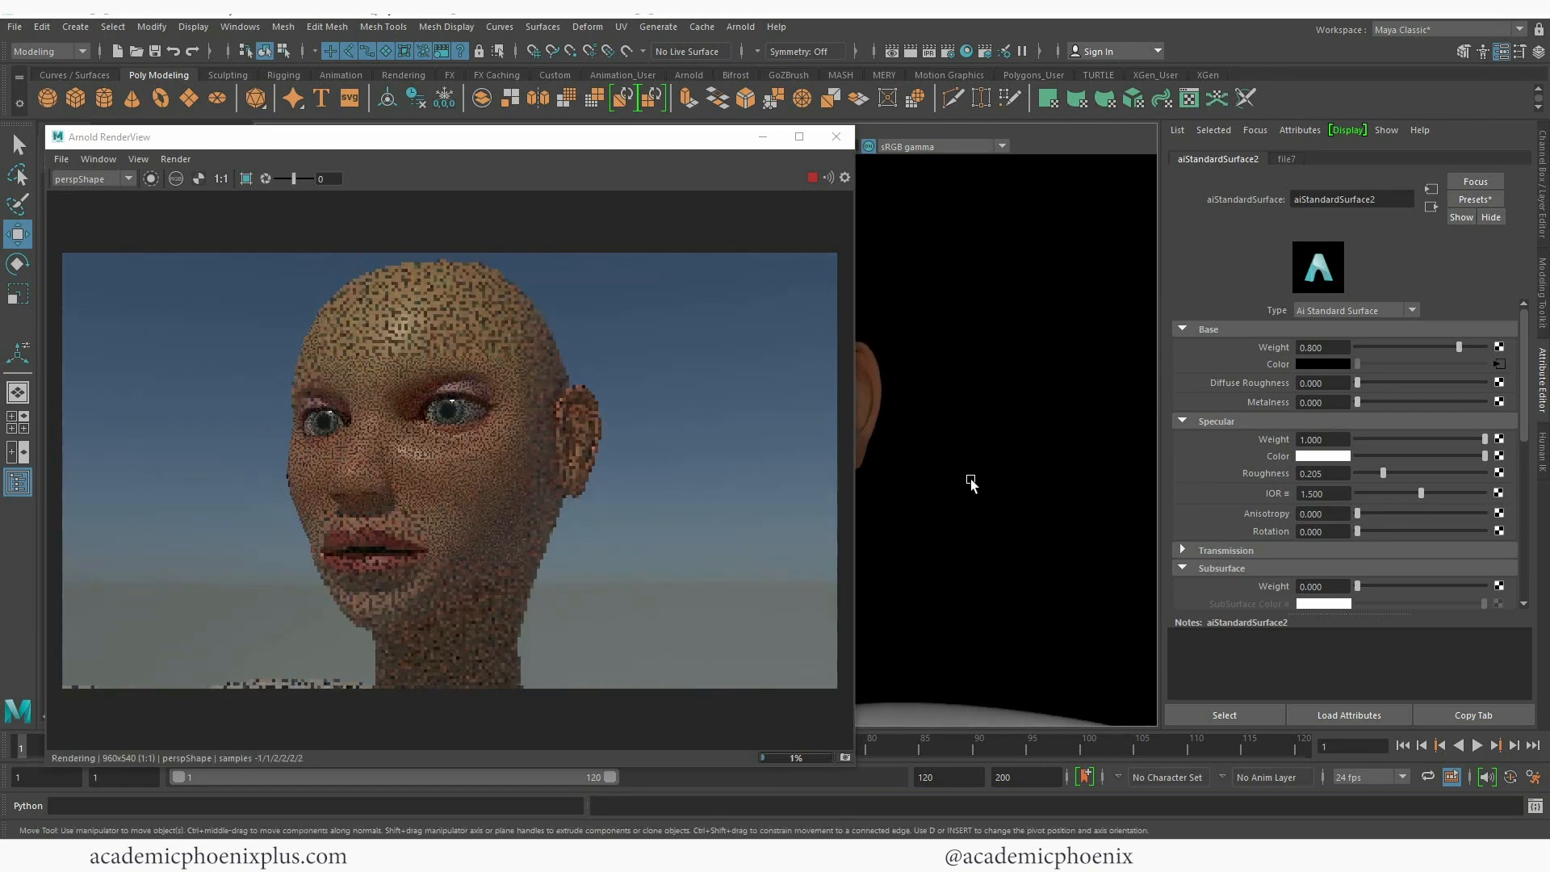